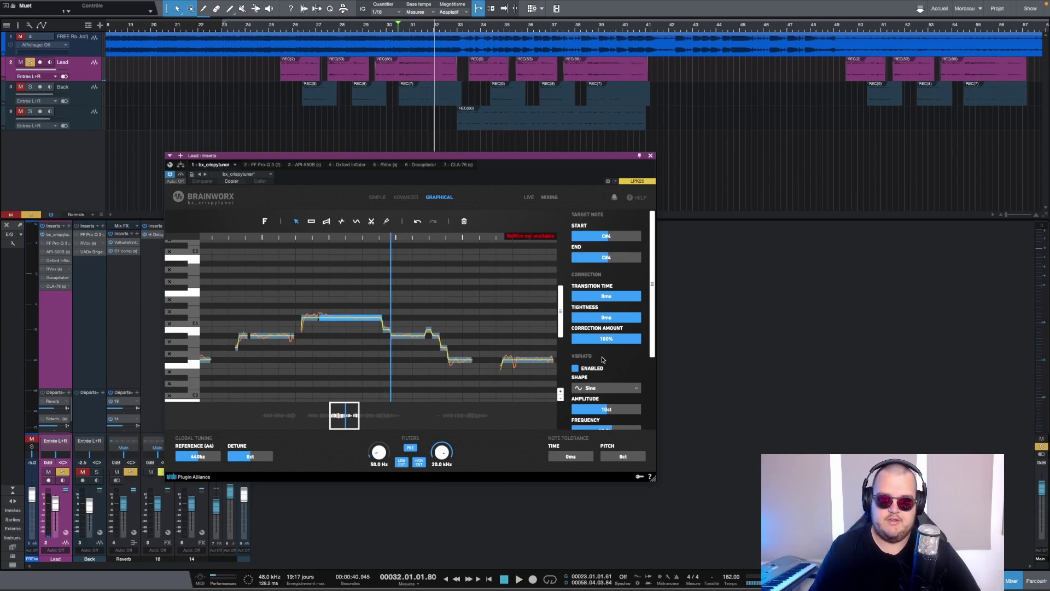
Step: Enable sine vibrato on the selected C#4 note and raise its amplitude to about 243 ct
left_click_drag(652, 350, 653, 389)
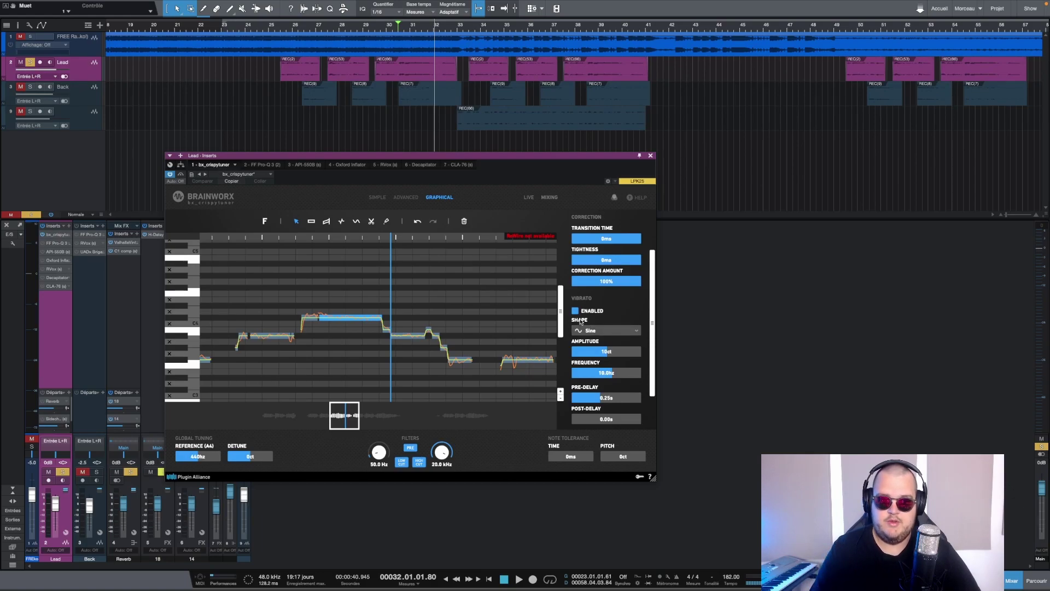
scroll(613, 313, "down", 1)
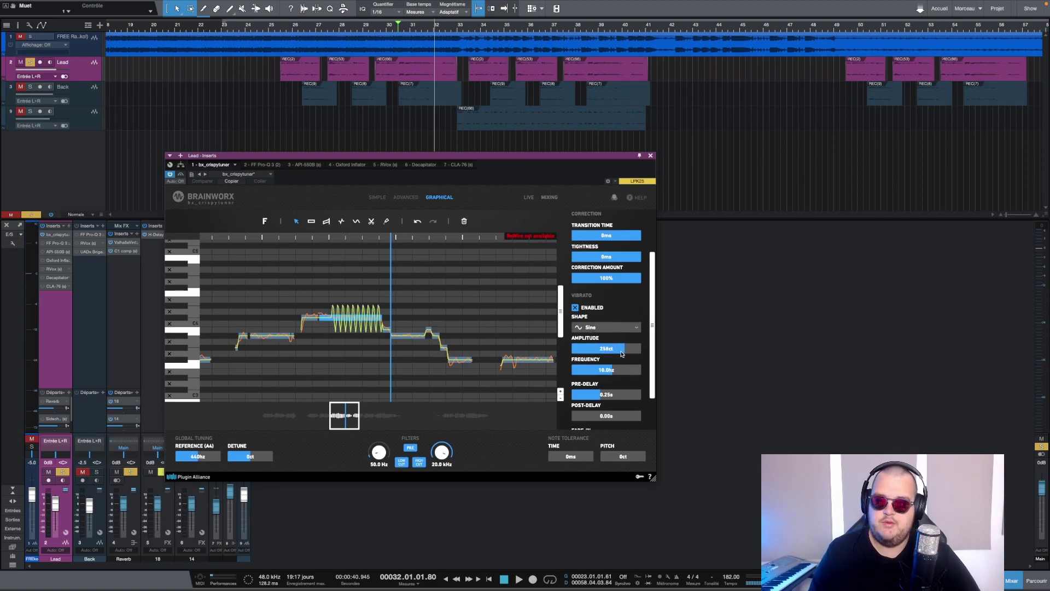
mouse_move(609, 370)
left_mouse_down()
mouse_move(616, 374)
mouse_move(622, 350)
mouse_move(582, 374)
mouse_move(610, 373)
left_mouse_up()
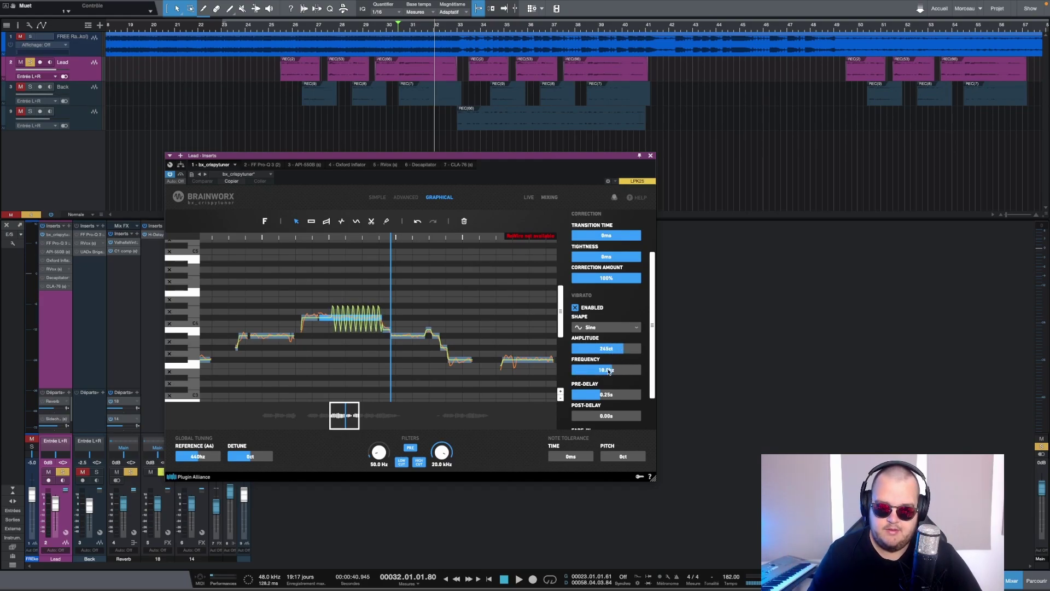
Step: Try a different vibrato pre-delay for the note, and restore it to 0.25 s
mouse_move(603, 397)
left_mouse_down()
mouse_move(584, 398)
mouse_move(606, 398)
left_mouse_up()
double_click(607, 396)
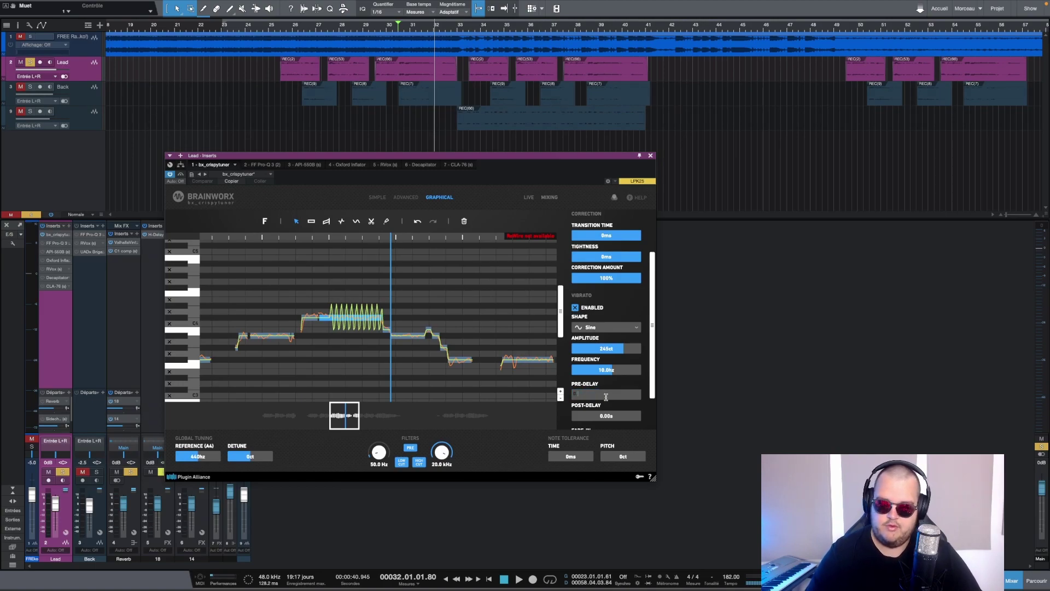
type("0.25")
key("Return")
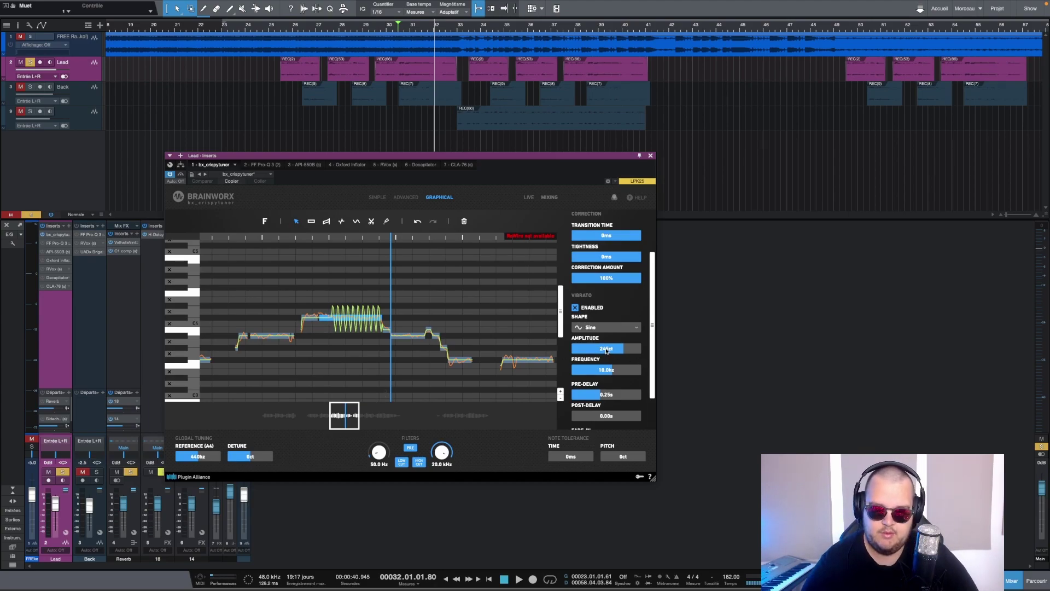
Step: Lower the note's vibrato amplitude, audition it in playback and set the amplitude to about 13 ct
left_click_drag(606, 350, 612, 358)
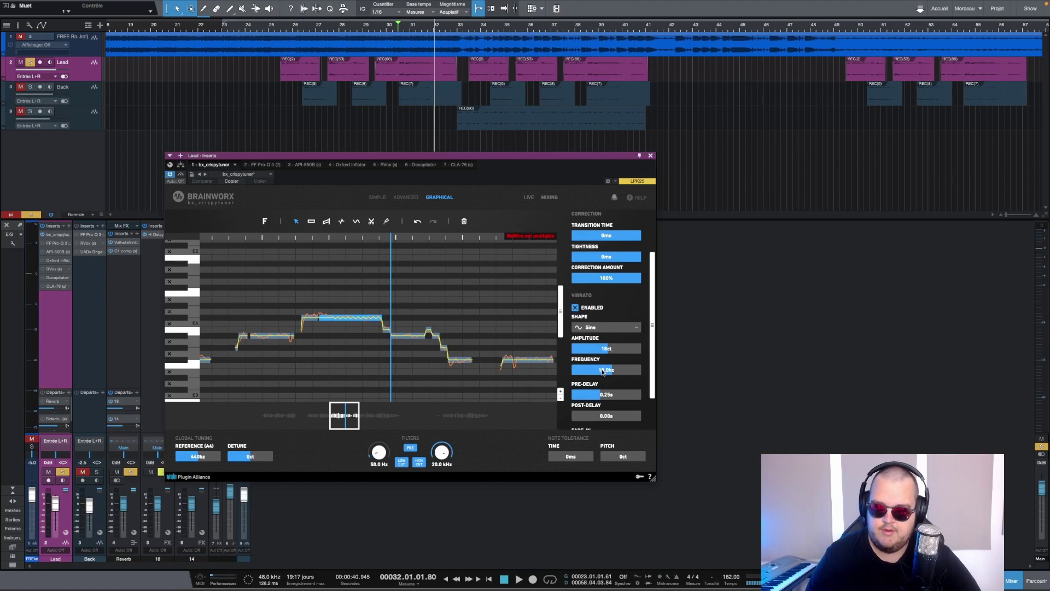
key("space")
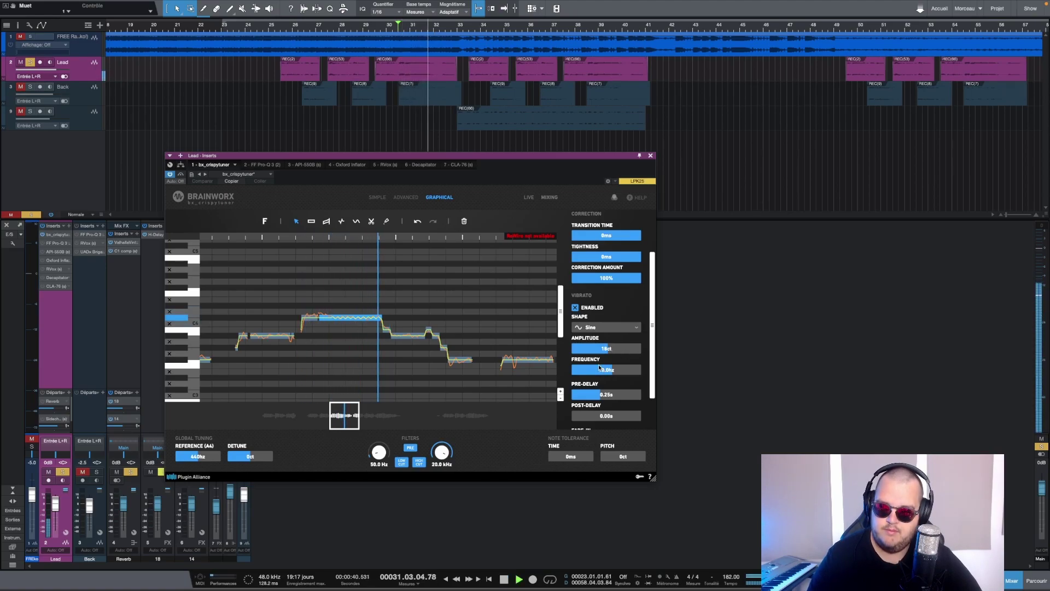
left_click(607, 350)
key("space")
type("13")
key("Return")
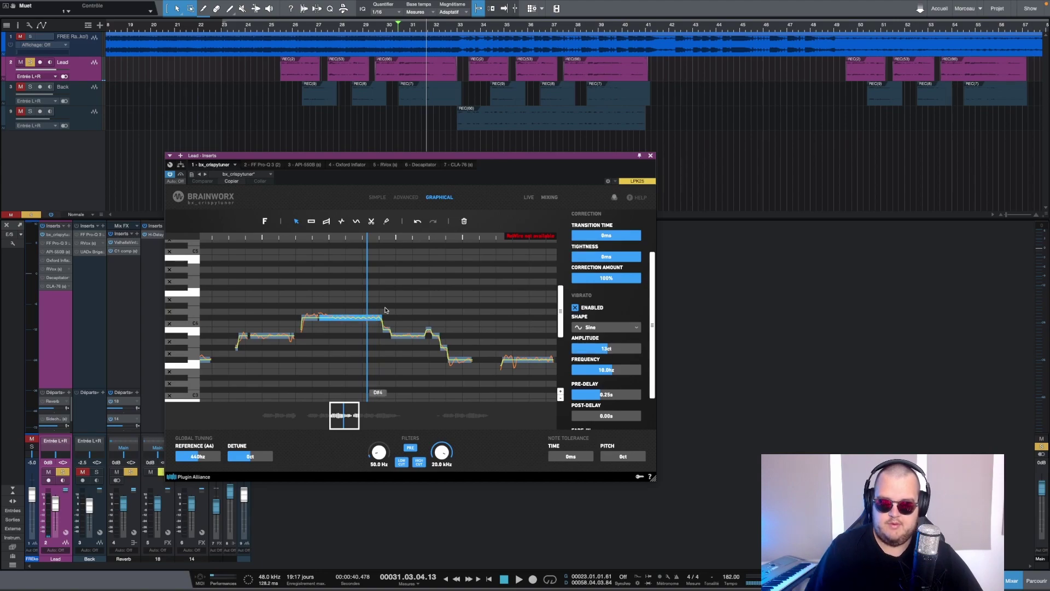
Step: Play the passage with the note's vibrato disabled and enabled to compare the two, leaving it enabled
key("space")
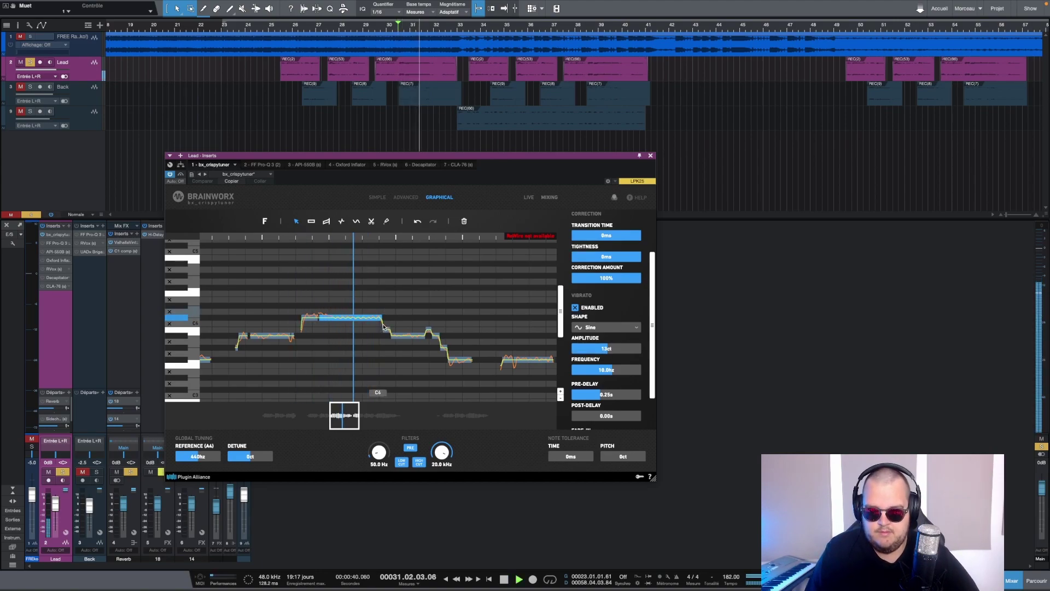
key("space")
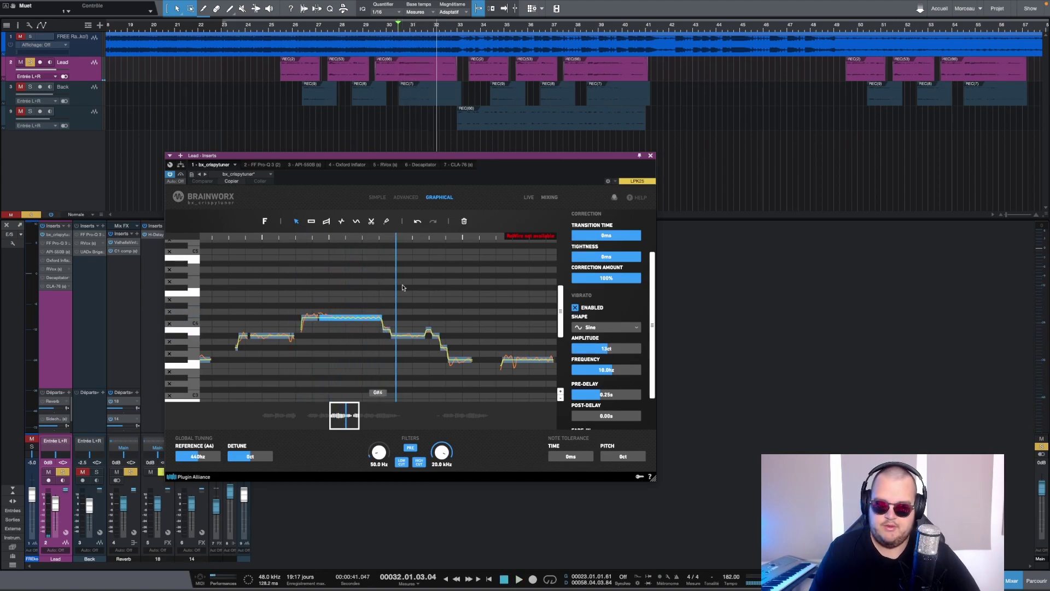
key("space")
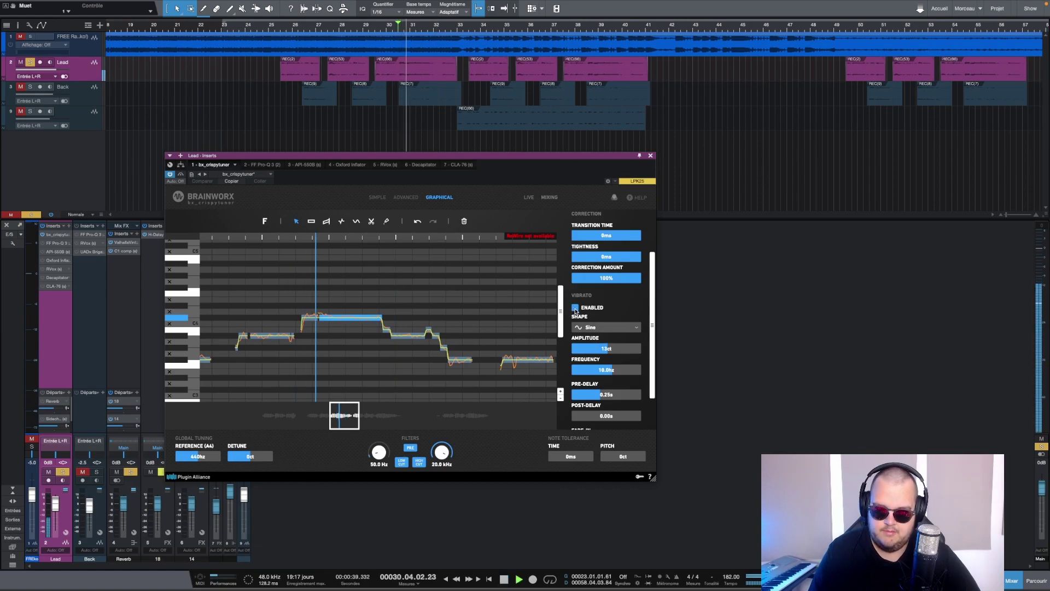
left_click(575, 308)
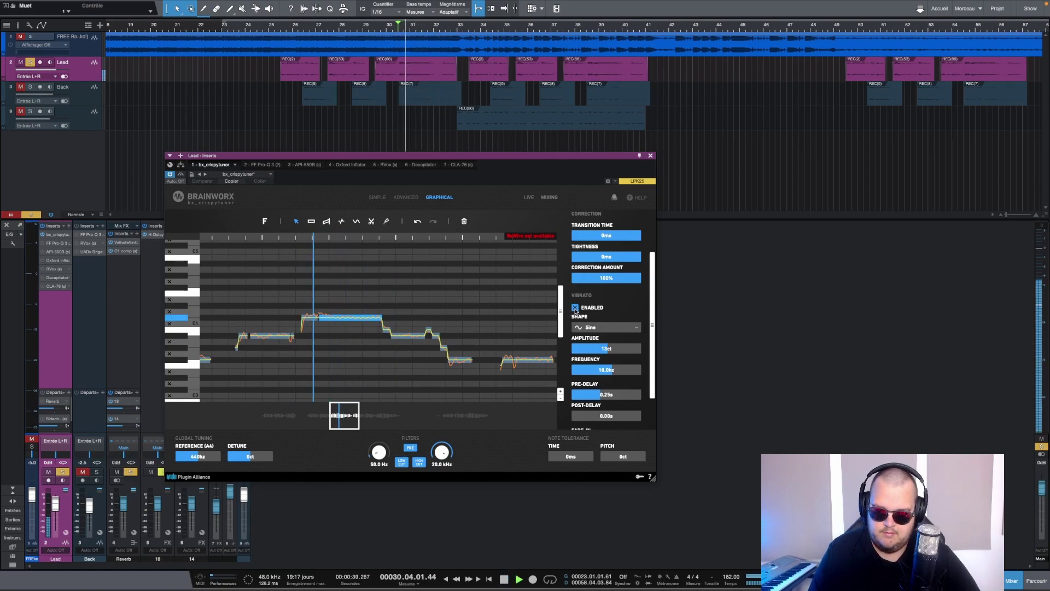
key("space")
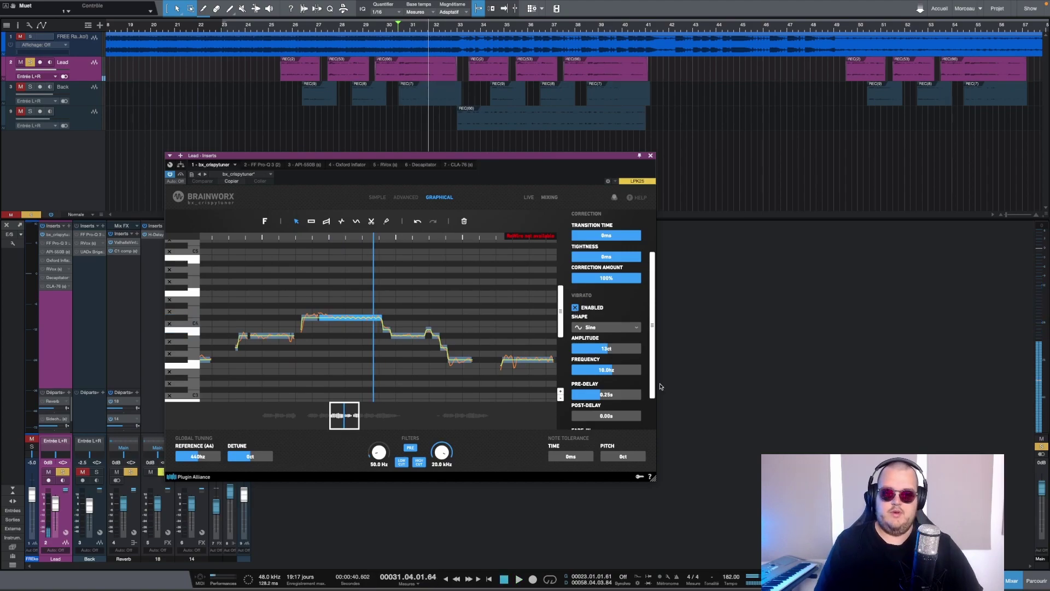
Step: Set the note's vibrato amplitude to 15 ct
double_click(605, 349)
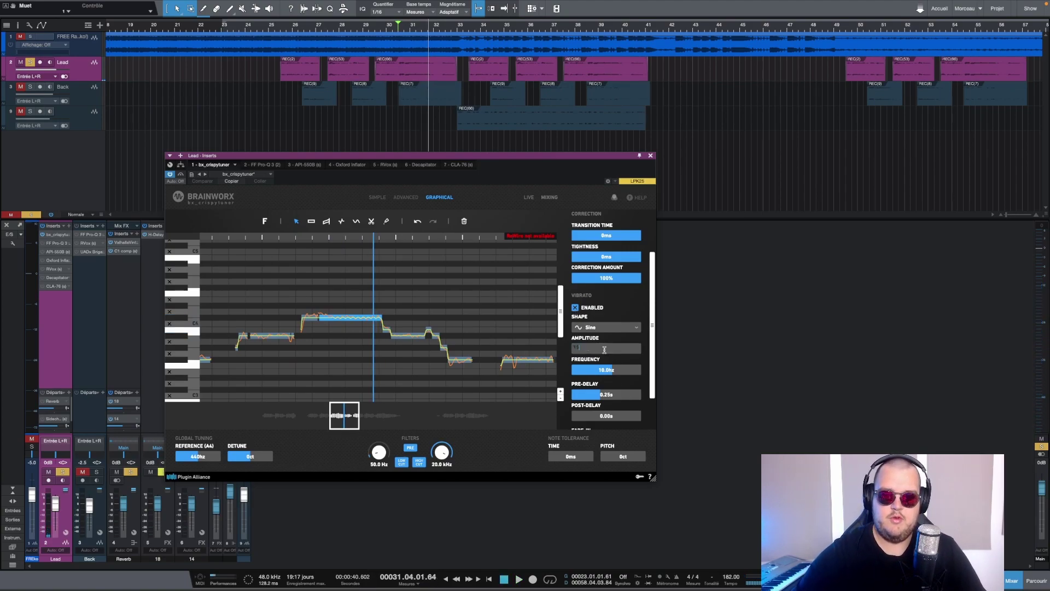
type("15")
key("Return")
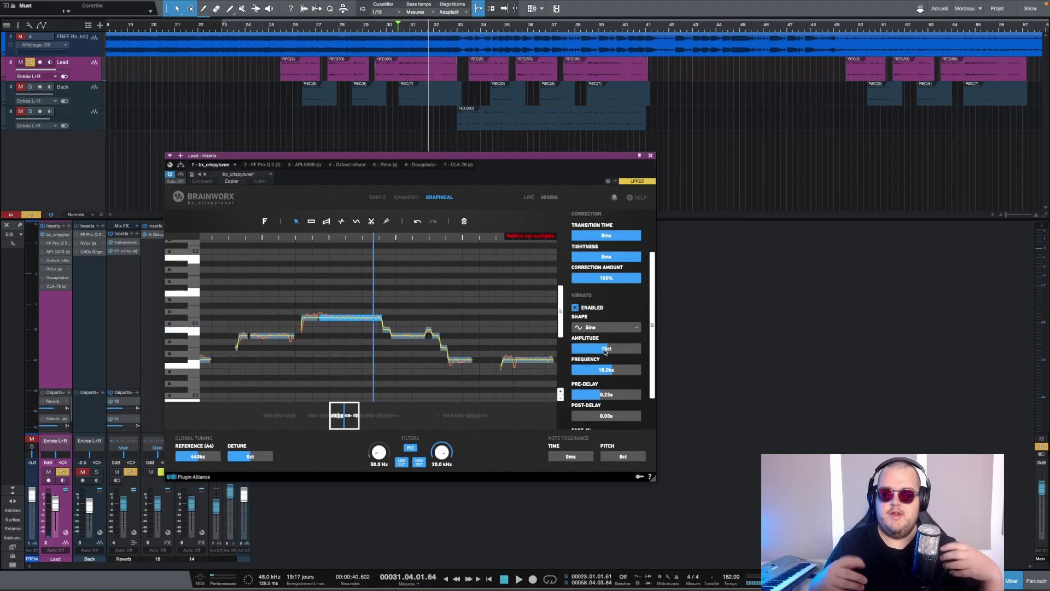
Step: Close the pitch correction plug-in and open the Lead channel's FF Pro-Q 3, placing its window beside the channel inserts
left_click(651, 155)
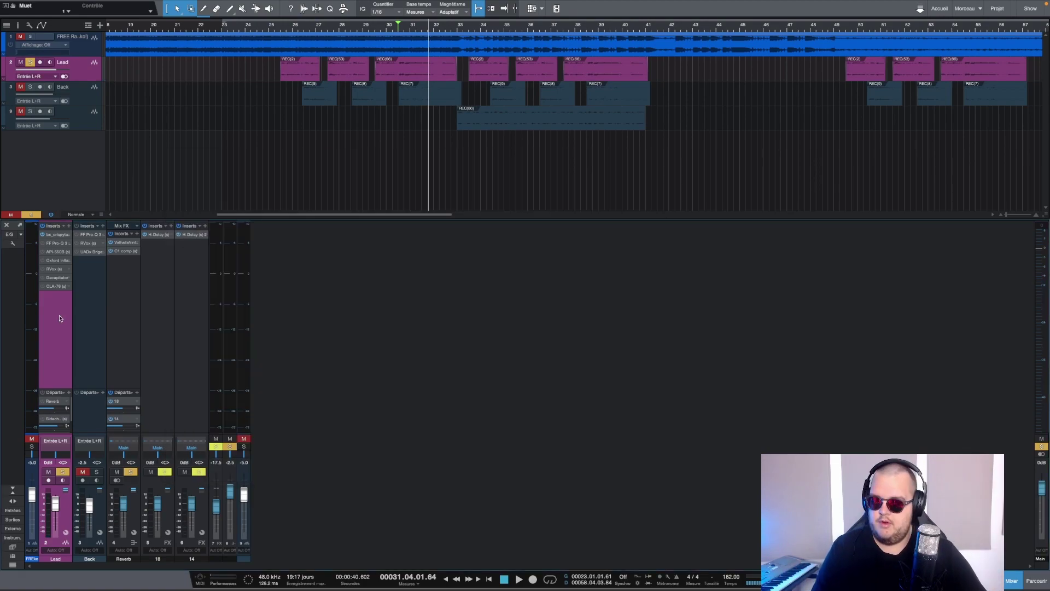
left_click(50, 244)
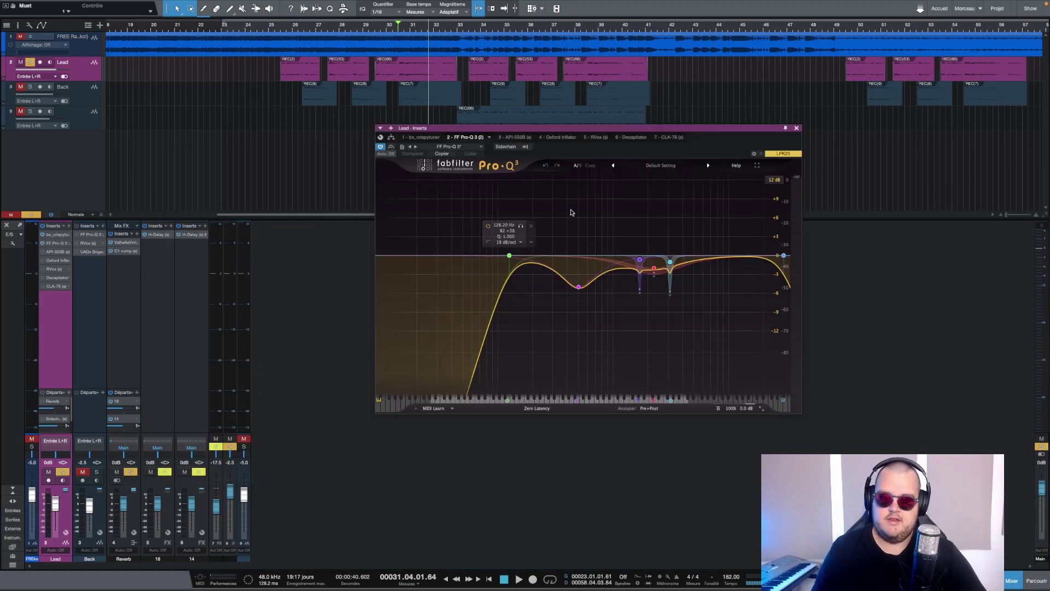
left_click_drag(584, 128, 289, 153)
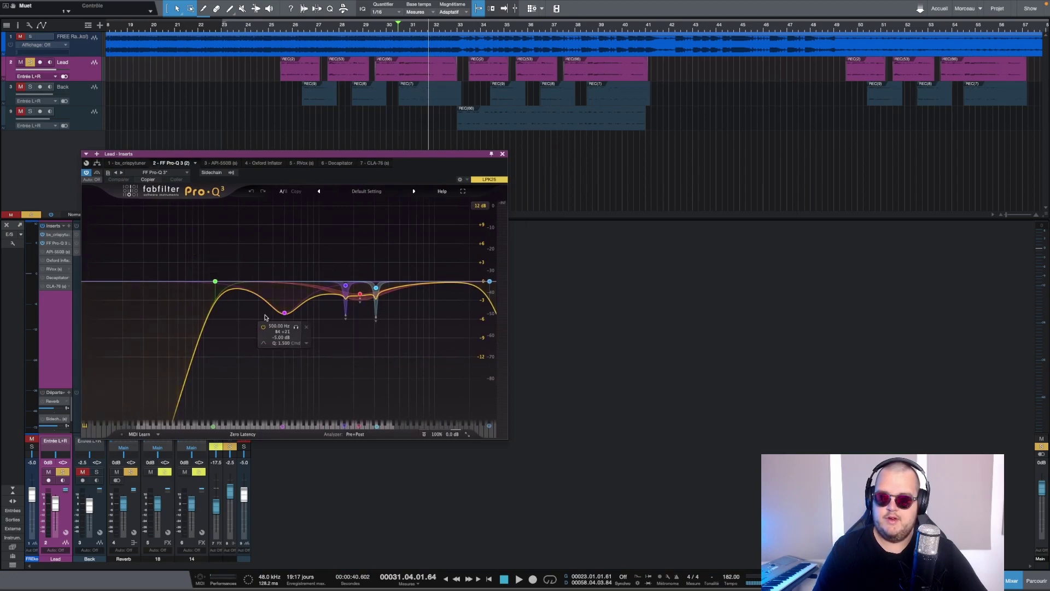
Step: Bypass the broad 2250 Hz EQ band and the two narrow bands on either side of it
left_click(345, 285)
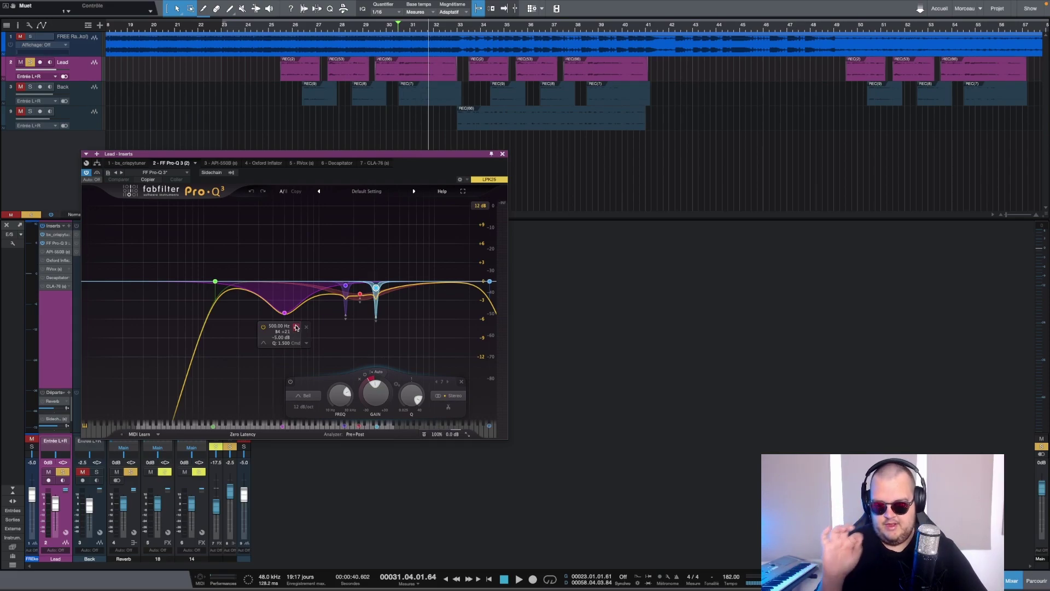
left_click(360, 295)
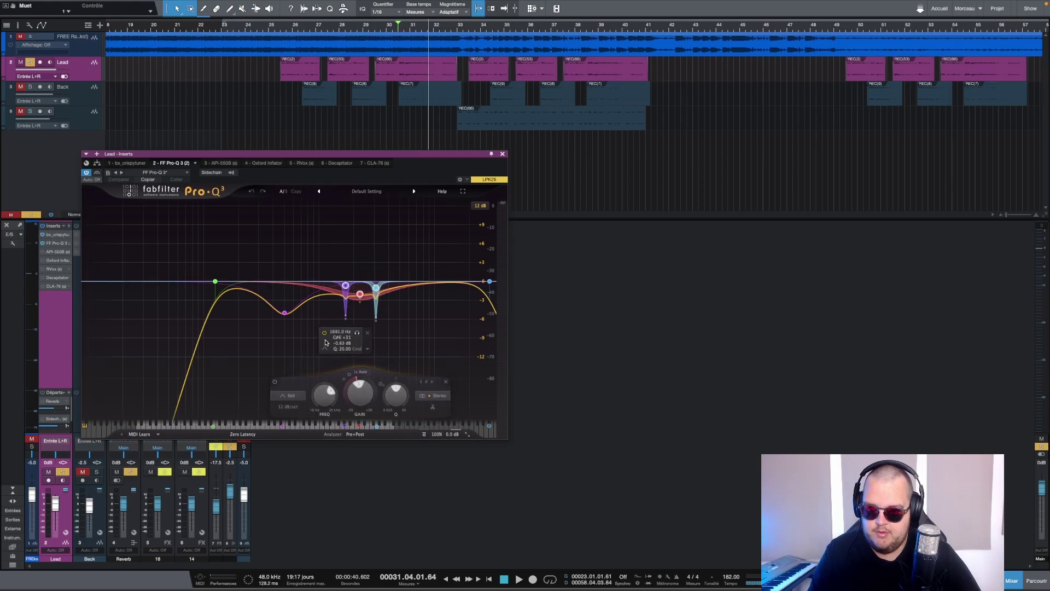
left_click(325, 333)
Step: Play the lead vocal with the 500 Hz cut bypassed and active to compare, leaving it active
left_click(283, 315)
left_click(296, 328)
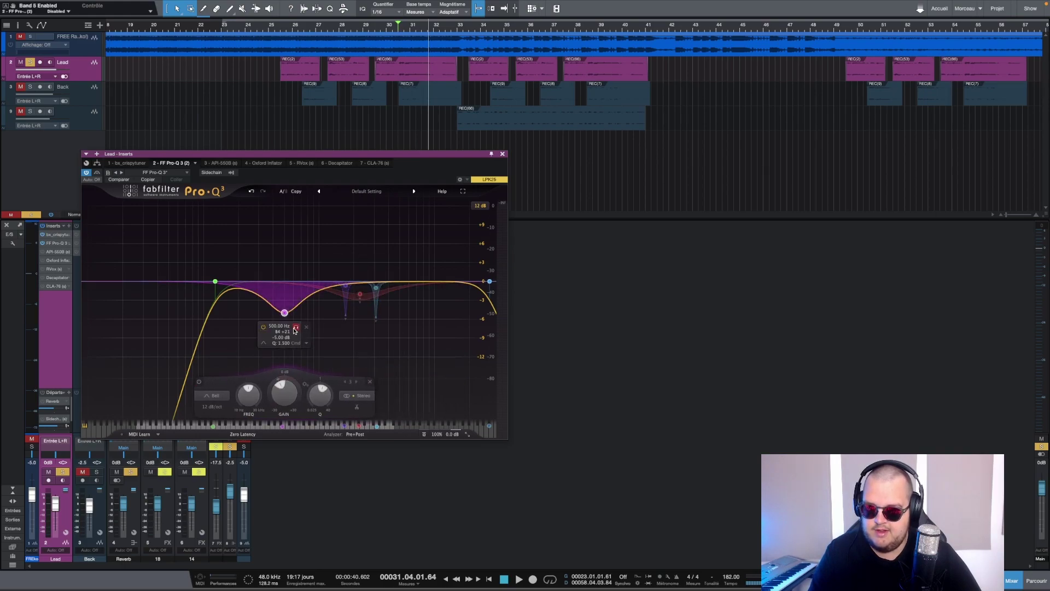
key("space")
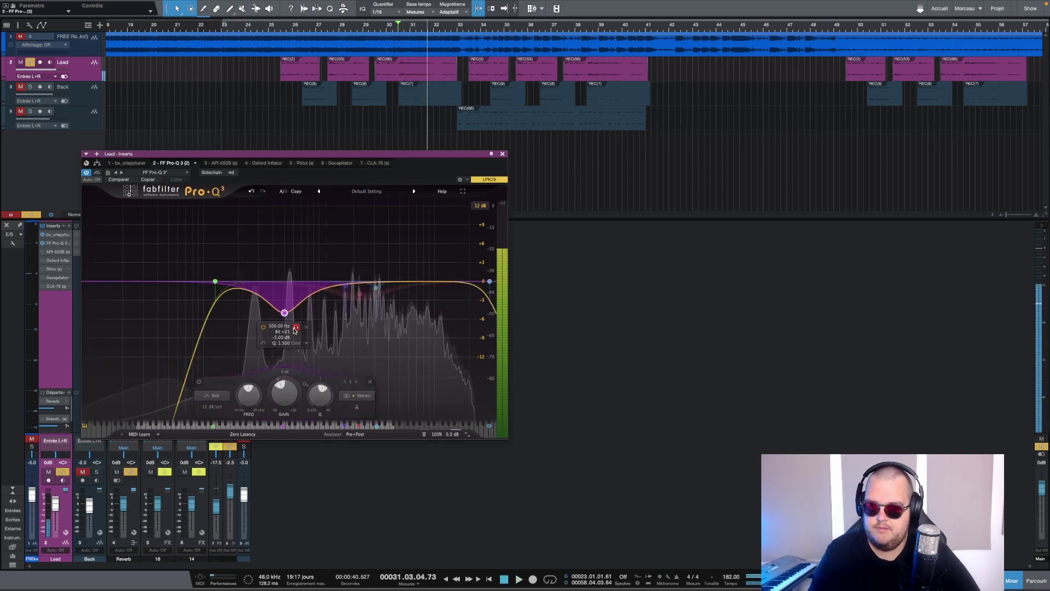
left_click(262, 327)
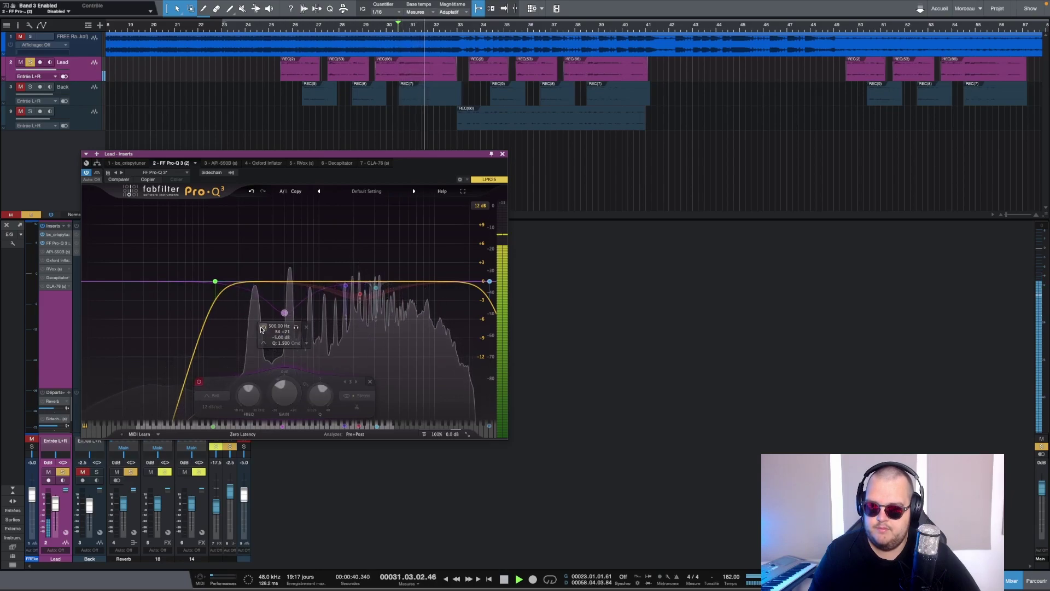
left_click(262, 328)
key("space")
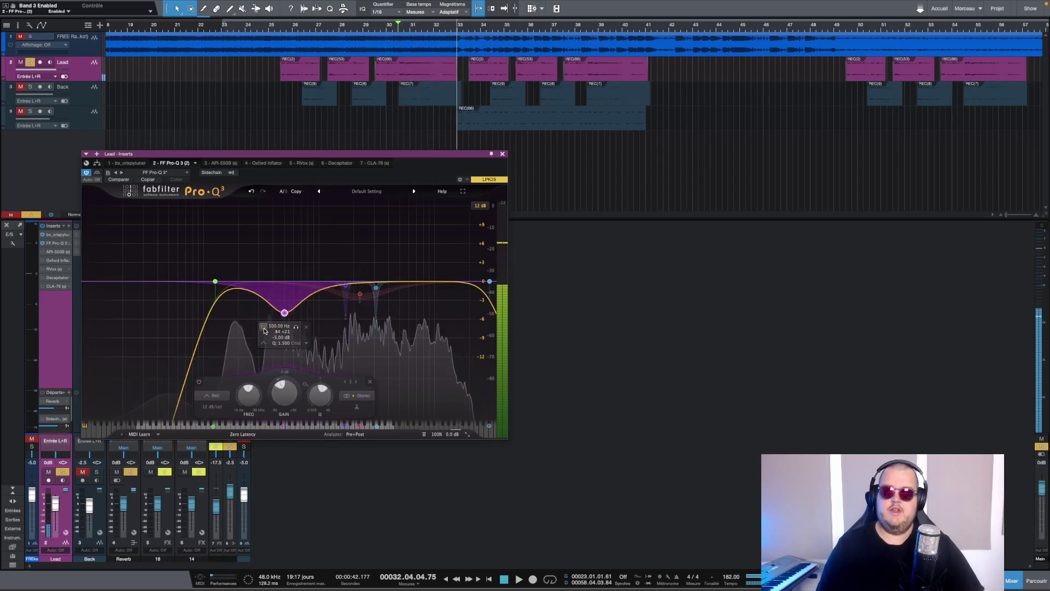
Step: Set playback to start at the first Lead clip and compare the vocal there without and with the 500 Hz cut
left_click(281, 78)
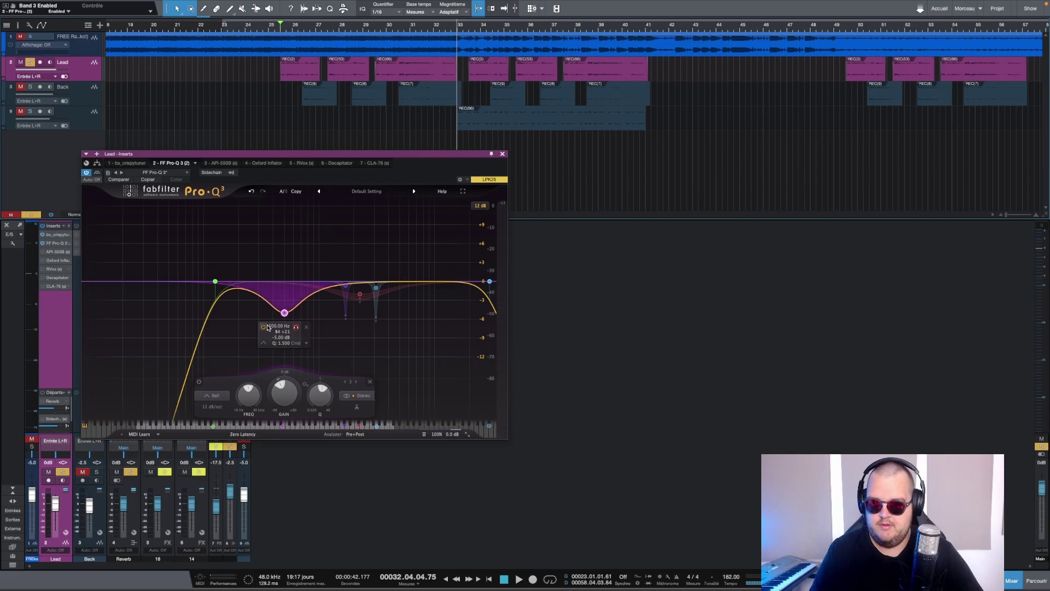
left_click(263, 328)
key("space")
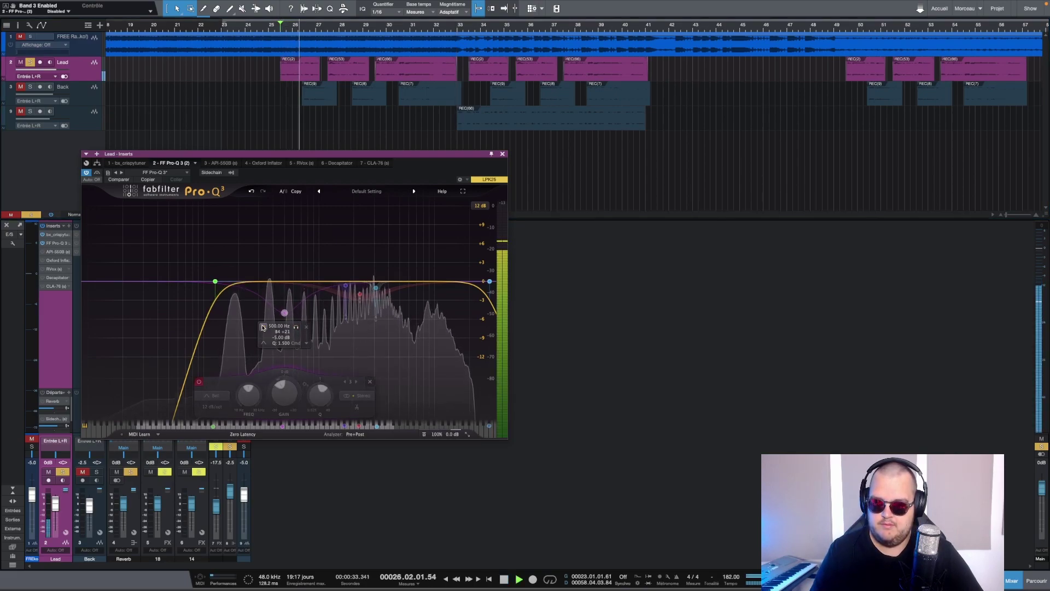
left_click(263, 327)
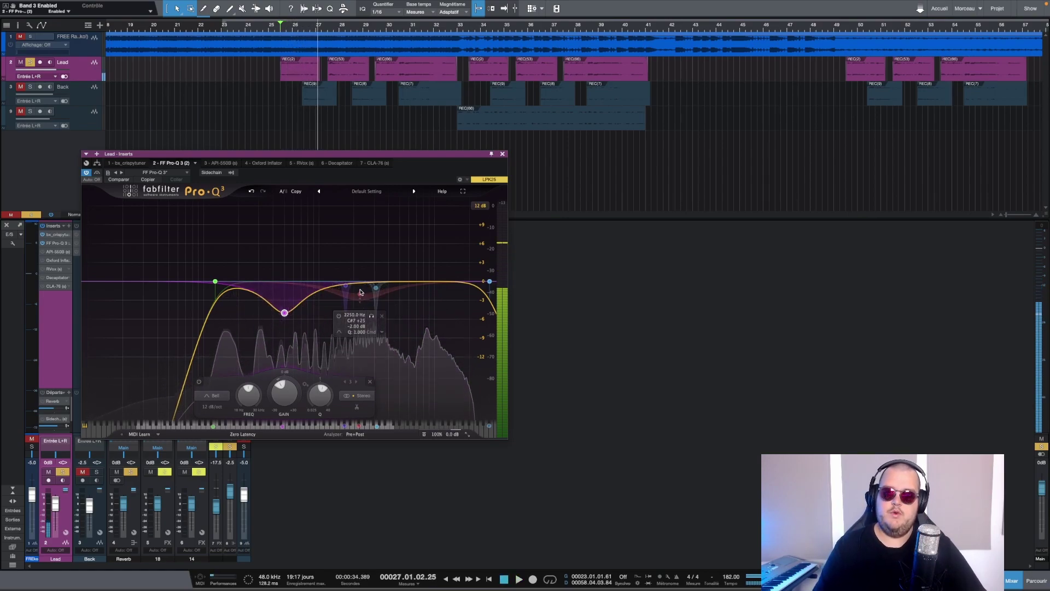
Step: Reactivate the 2250 Hz EQ band and listen to its frequency range in solo during playback
left_click(360, 294)
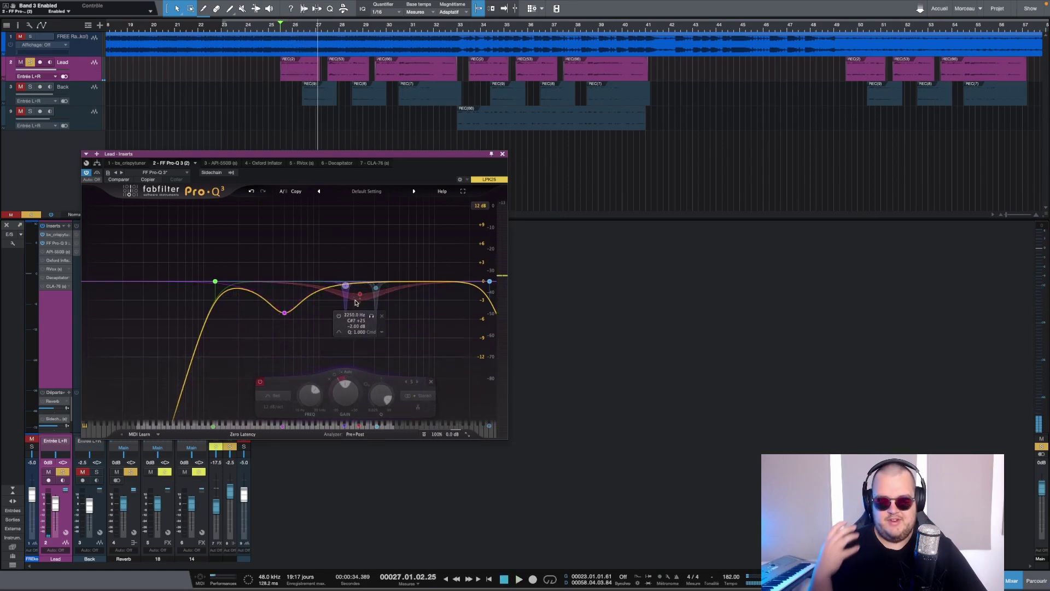
left_click(339, 316)
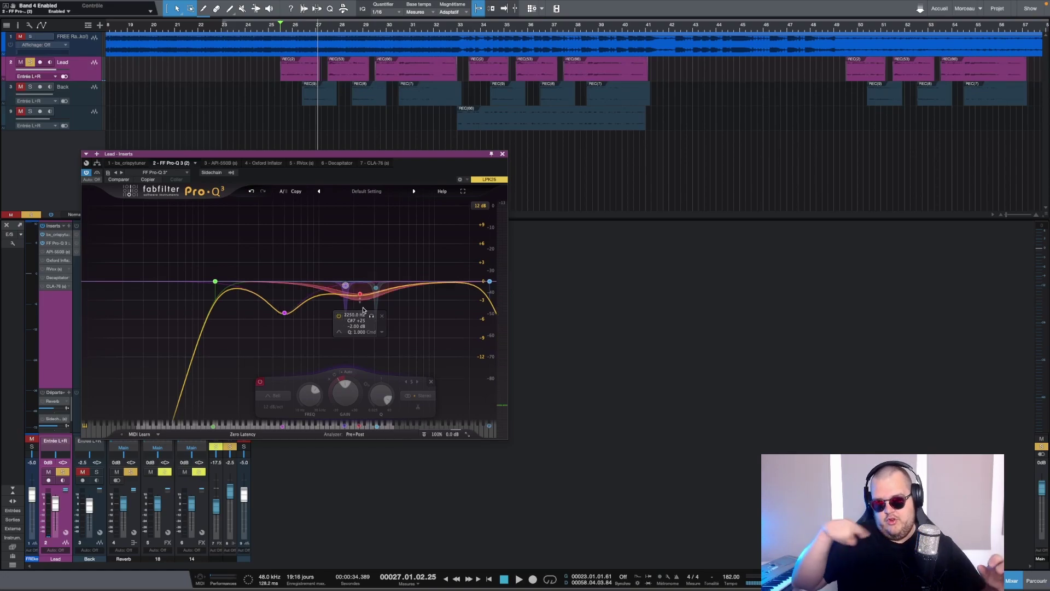
left_click(371, 317)
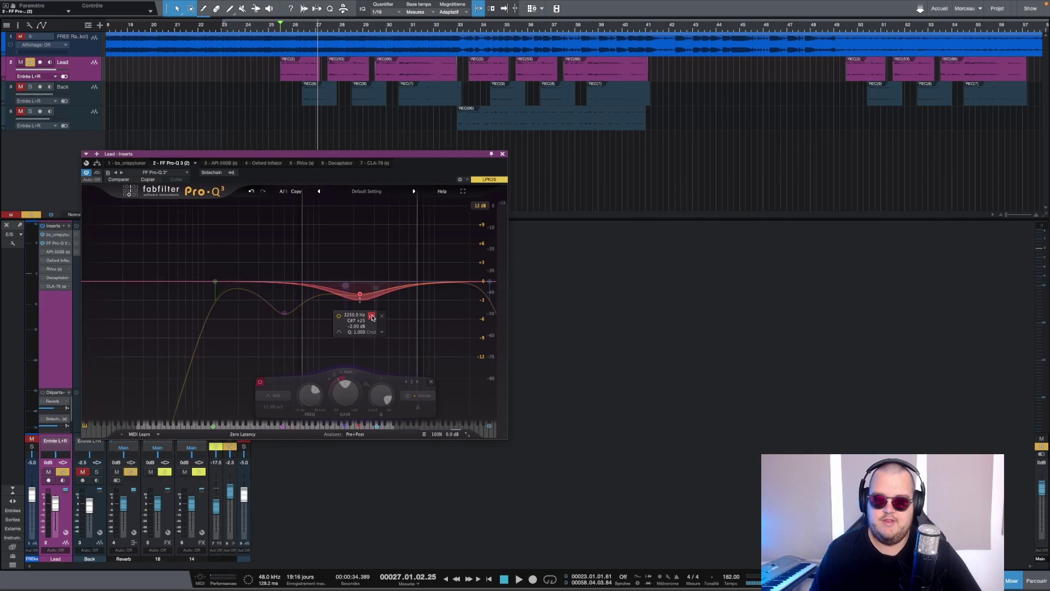
key("space")
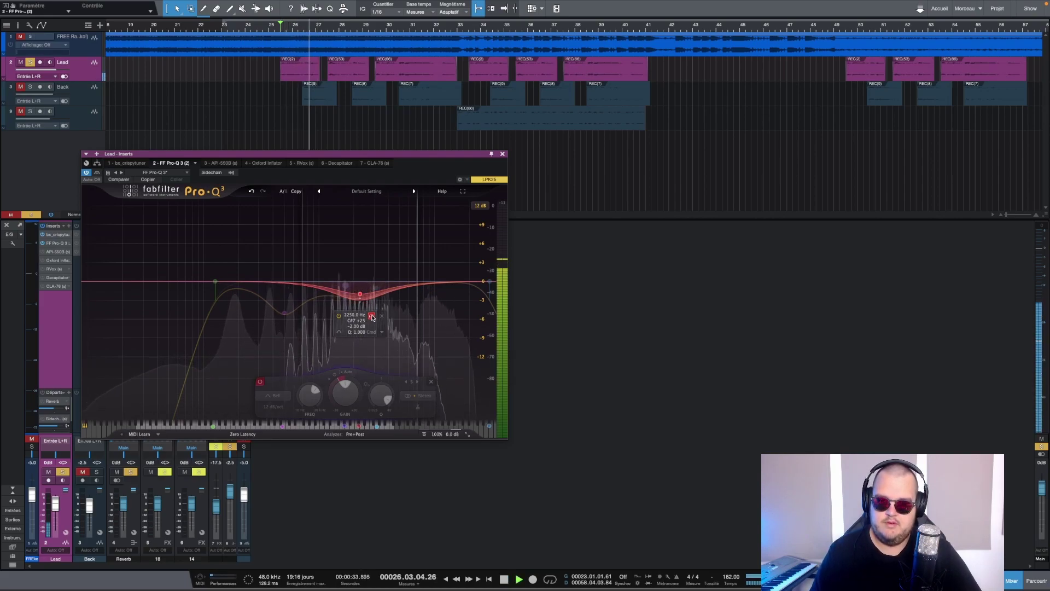
left_click(372, 317)
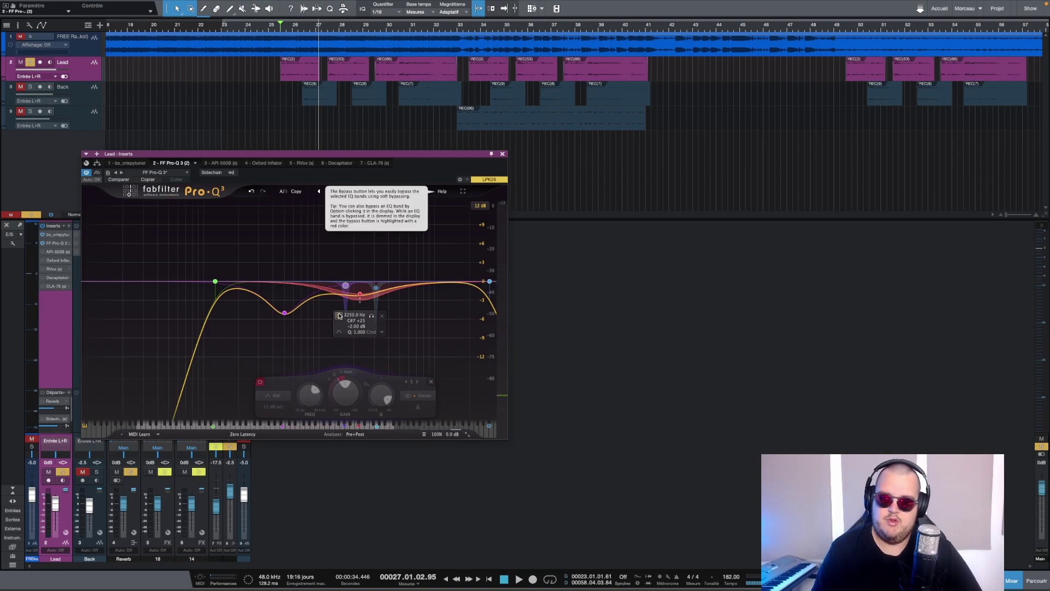
Step: Play the lead vocal with the 2250 Hz band bypassed and active to compare, leaving it active
left_click(339, 315)
key("space")
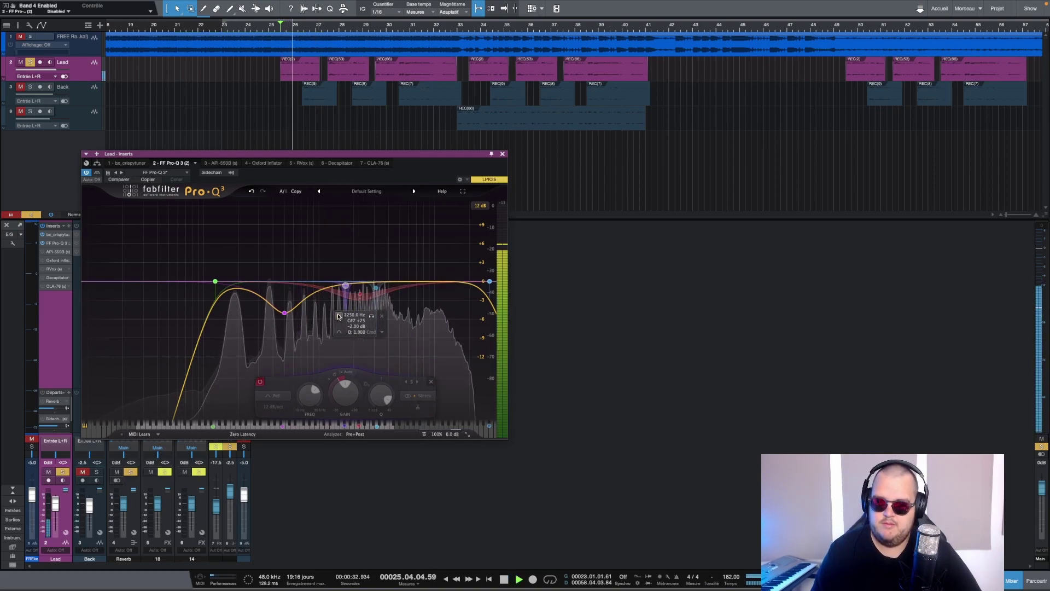
left_click(339, 316)
key("space")
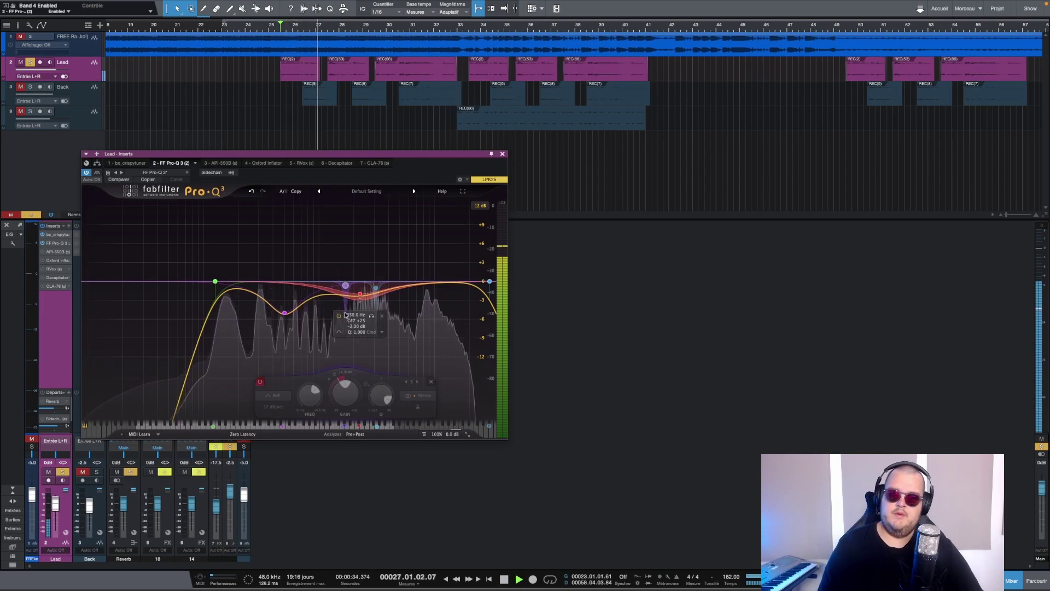
key("space")
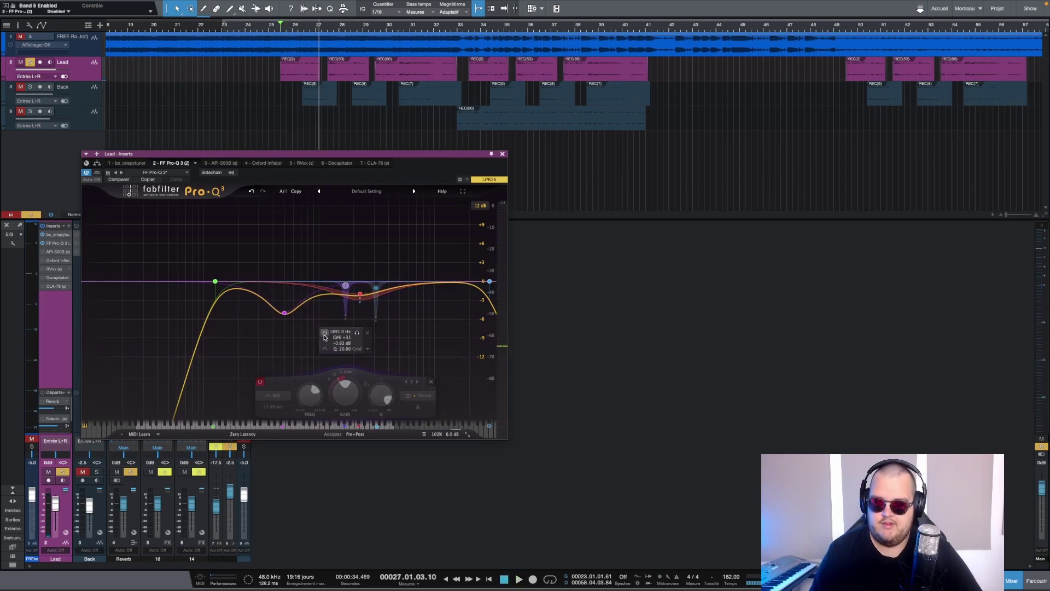
Step: Reactivate the 1691 Hz EQ band, listen to its frequency range in solo, and play the full vocal with the cut
left_click(357, 333)
key("space")
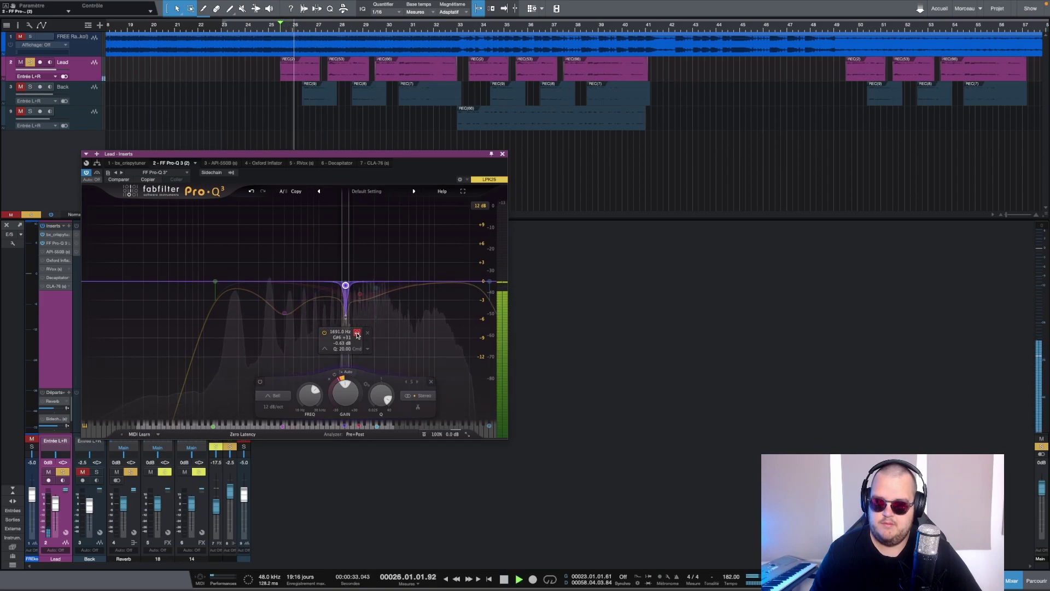
left_click(356, 333)
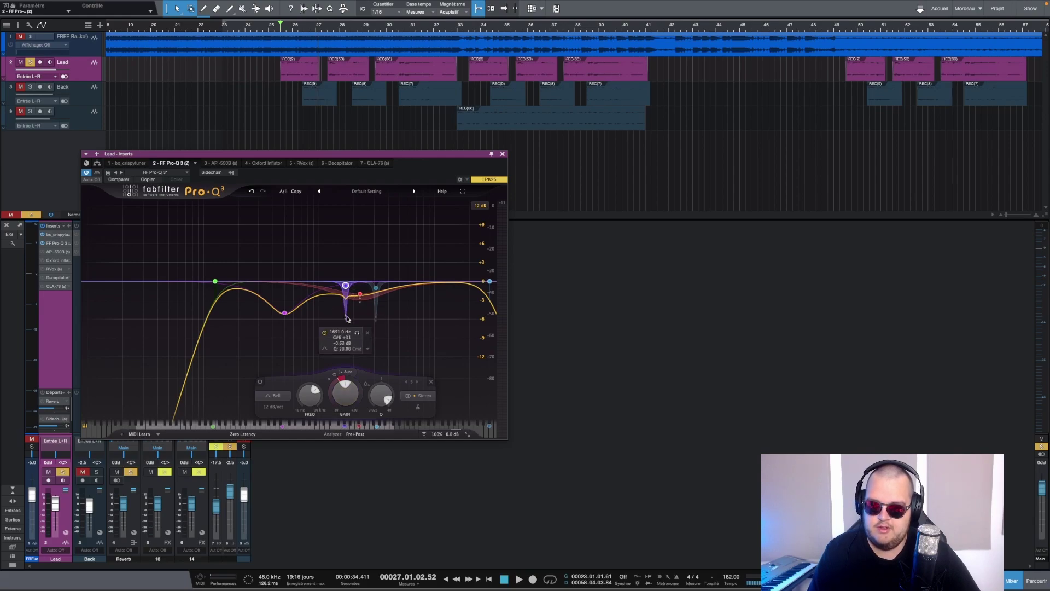
key("space")
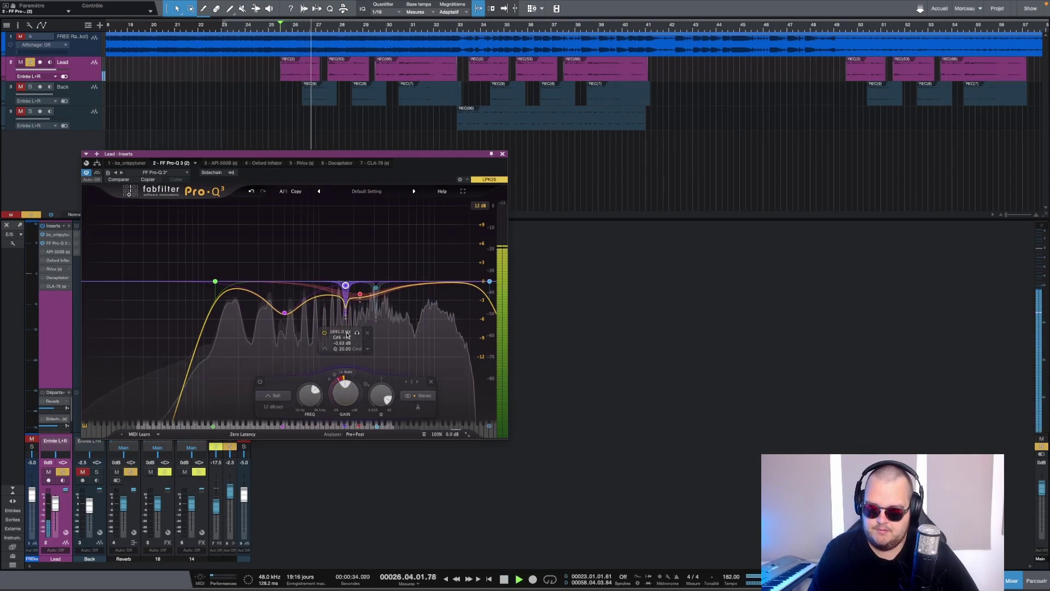
key("space")
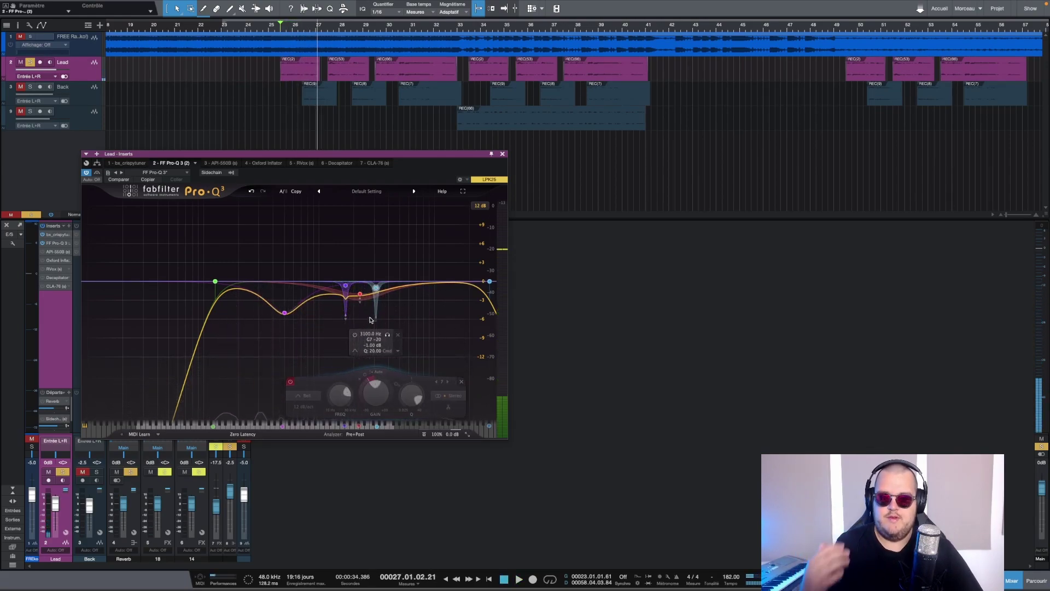
Step: Reactivate the 3100 Hz EQ band, listen to its range in solo, and play the full vocal with the cut
left_click(387, 336)
key("space")
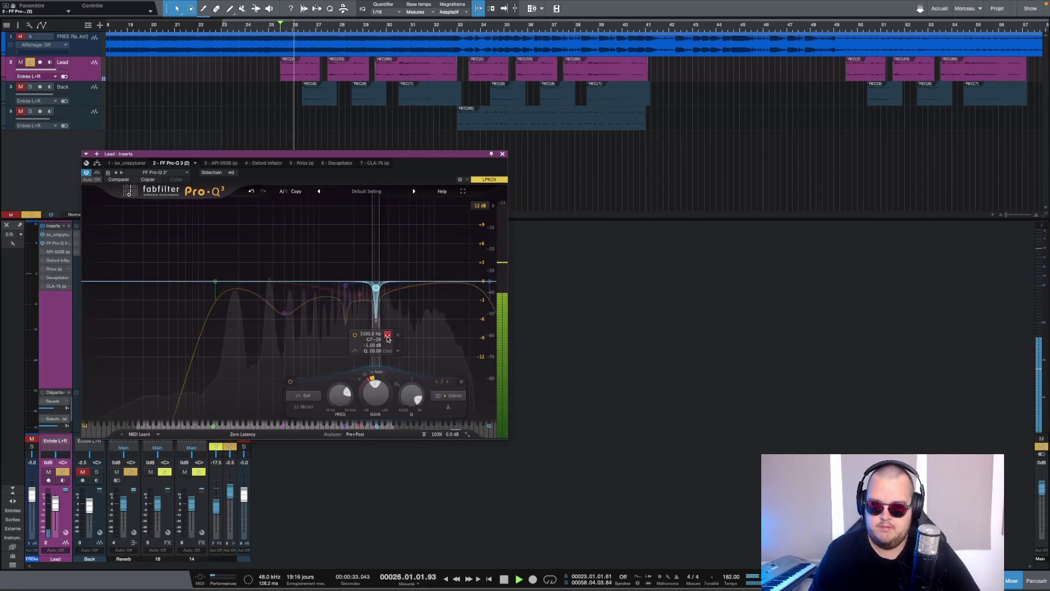
left_click(387, 335)
key("space")
key("space")
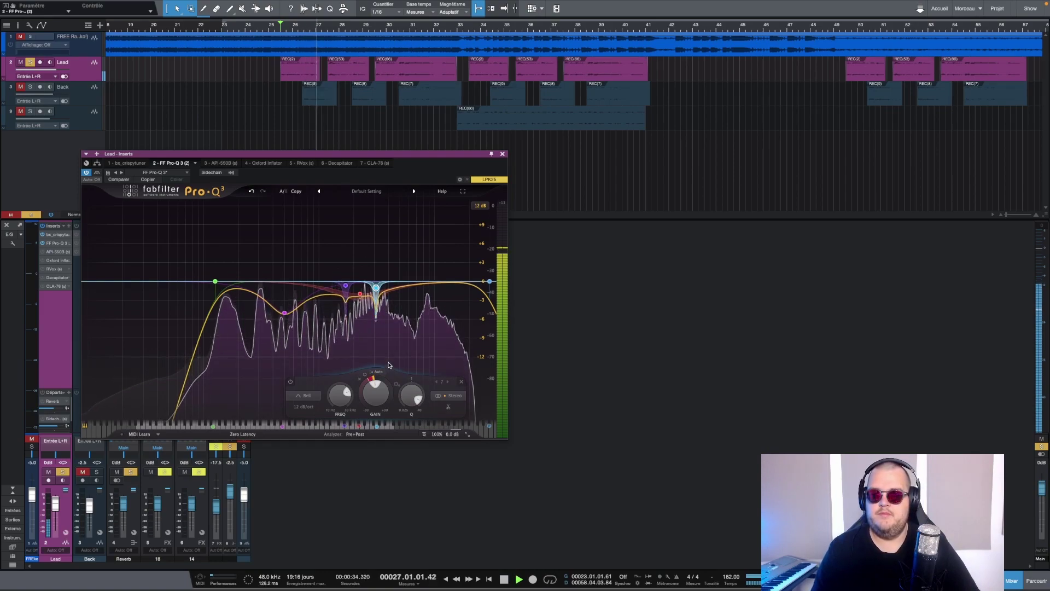
key("space")
key("space")
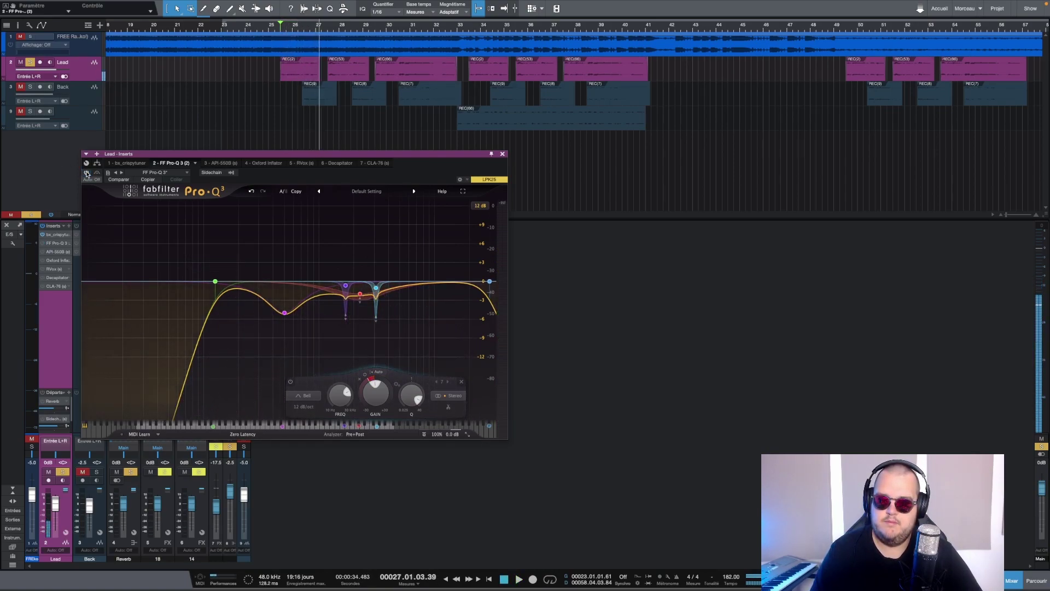
Step: Play the lead vocal with the whole Pro-Q 3 bypassed and active to compare, and close the equalizer leaving it active
left_click(86, 173)
key("space")
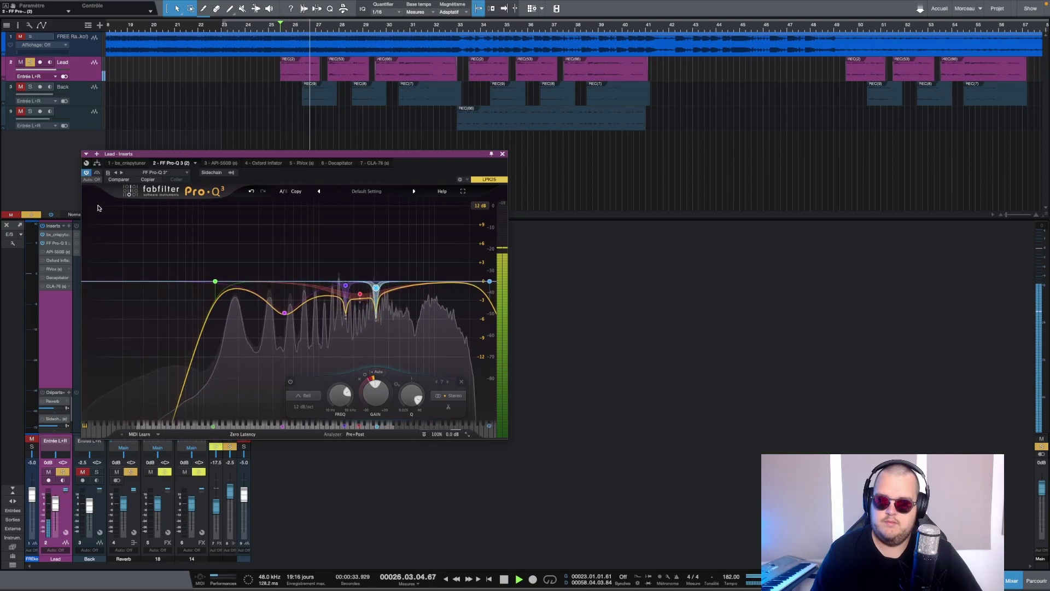
key("space")
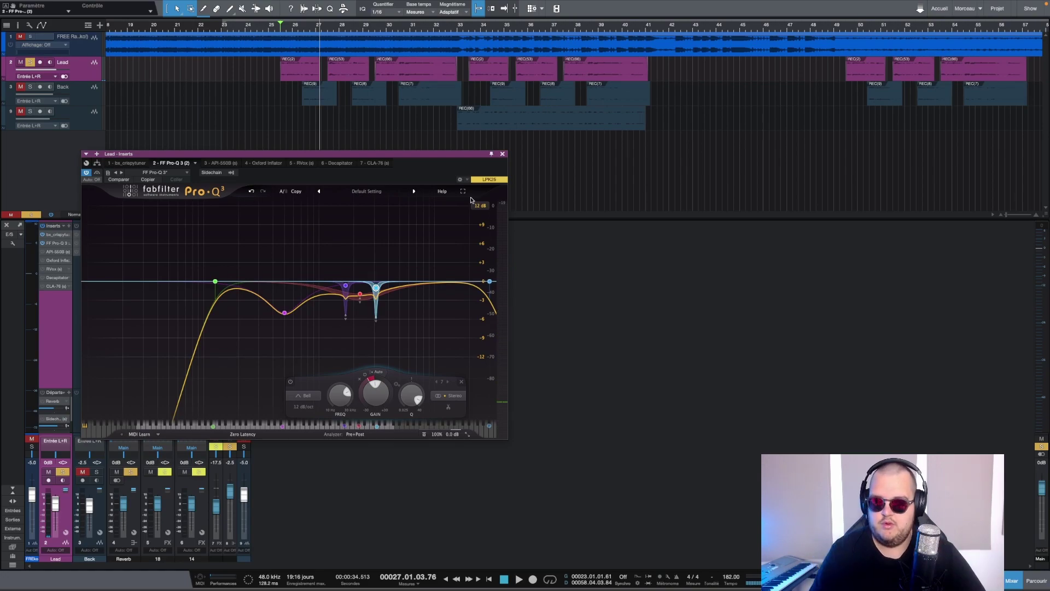
left_click(502, 154)
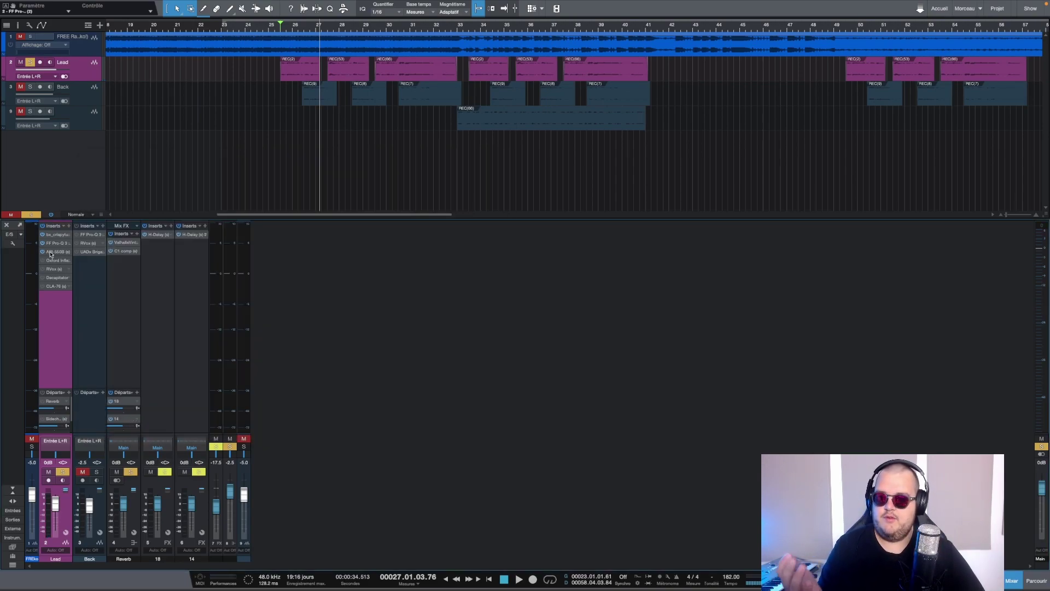
Step: Open the API-550B on the Lead track and set its high band to 15 kHz with the band gains at 0
left_click(50, 253)
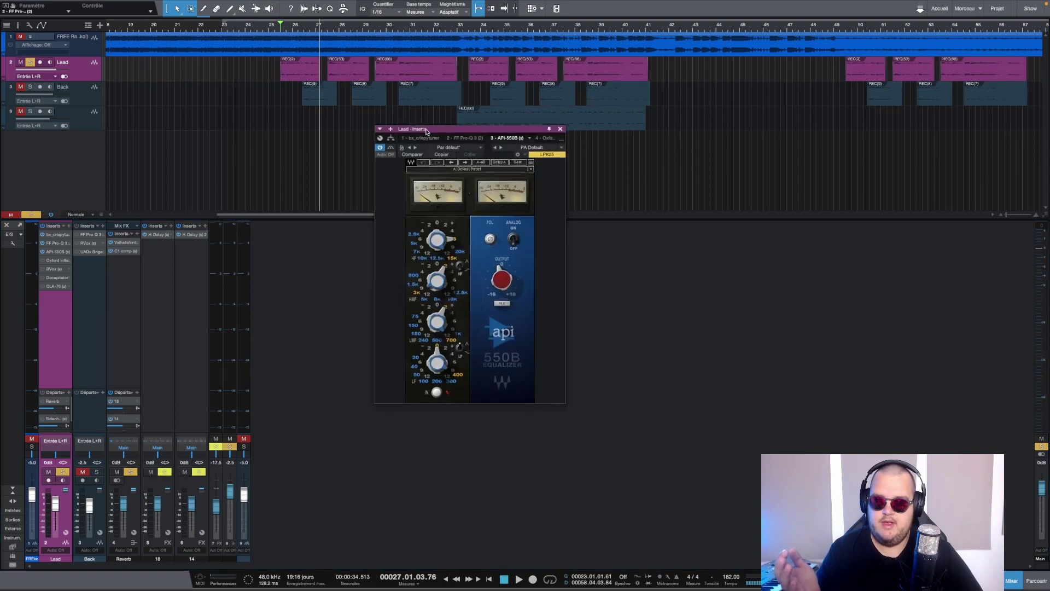
left_click_drag(431, 135, 346, 154)
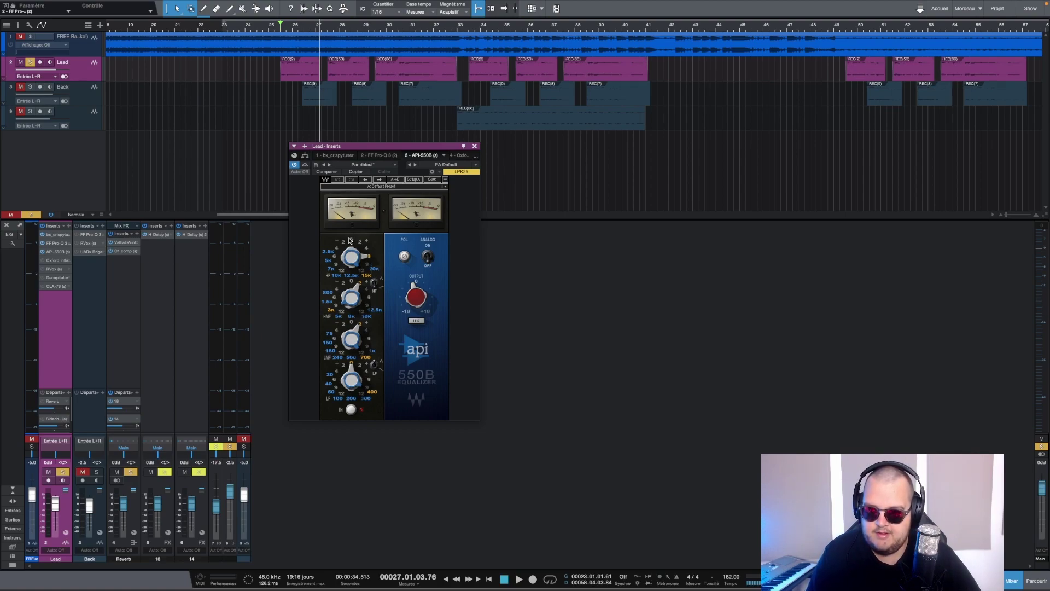
left_click(353, 284)
left_click(367, 278)
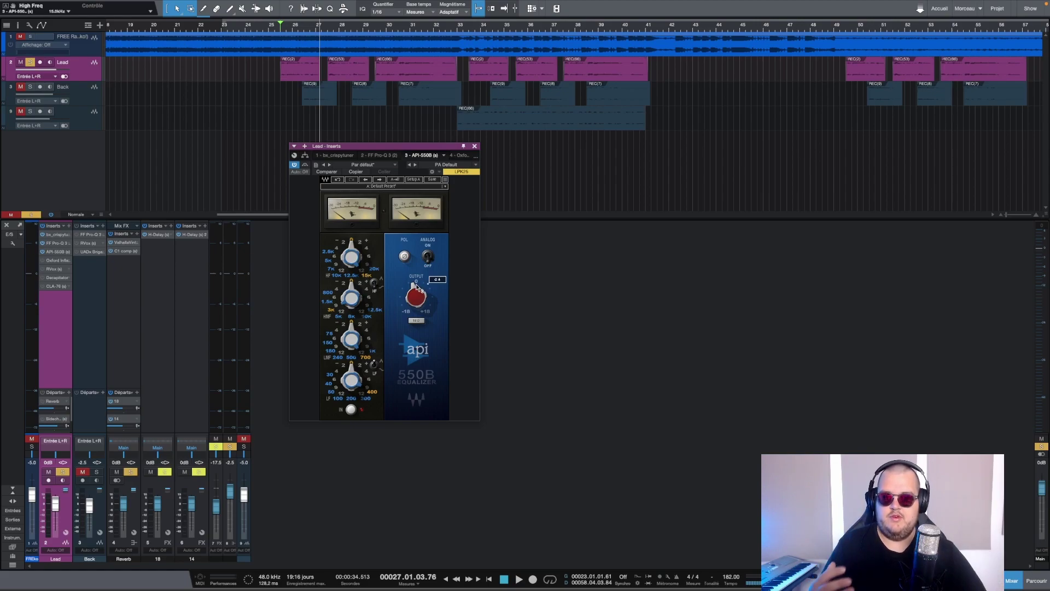
Step: Audition a +12 dB high band boost on the API-550B during playback and settle the high gain at +6 dB
key("space")
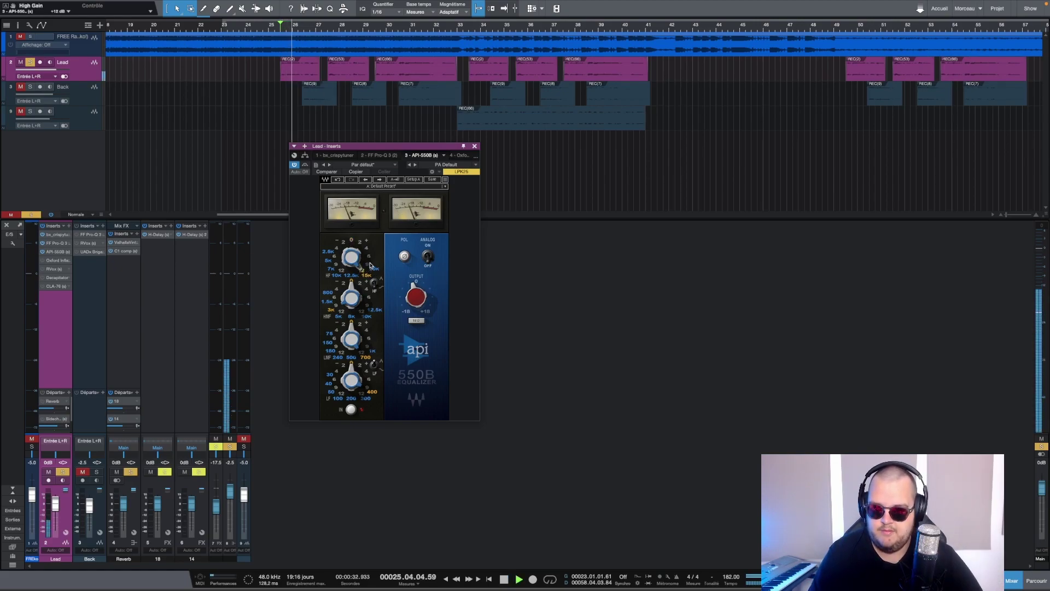
left_click(363, 272)
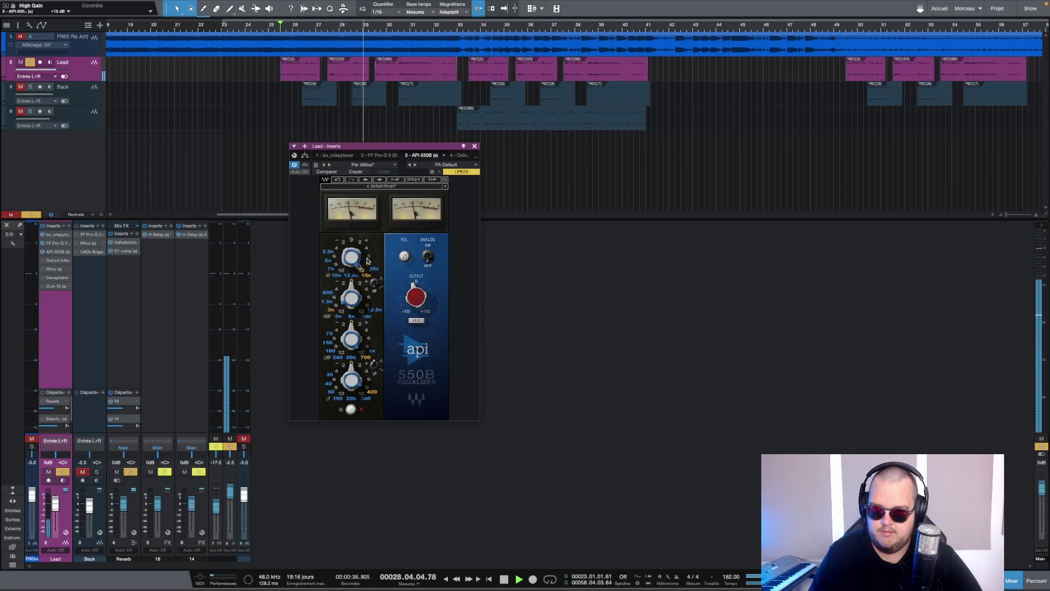
left_click(371, 258)
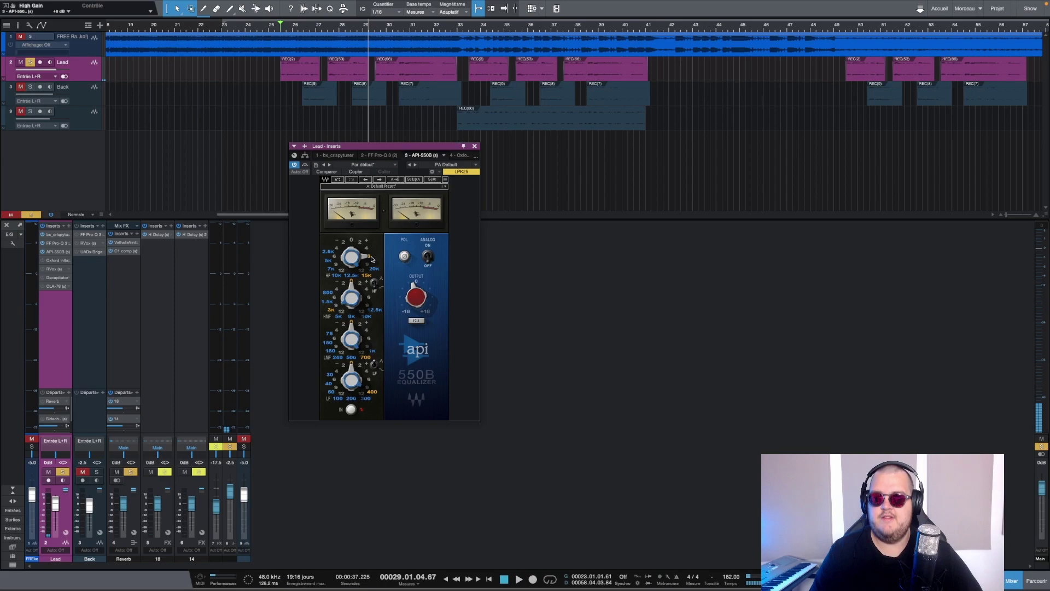
Step: Play the lead vocal without and with the high band boost to compare, leaving the high gain at +6 dB
key("space")
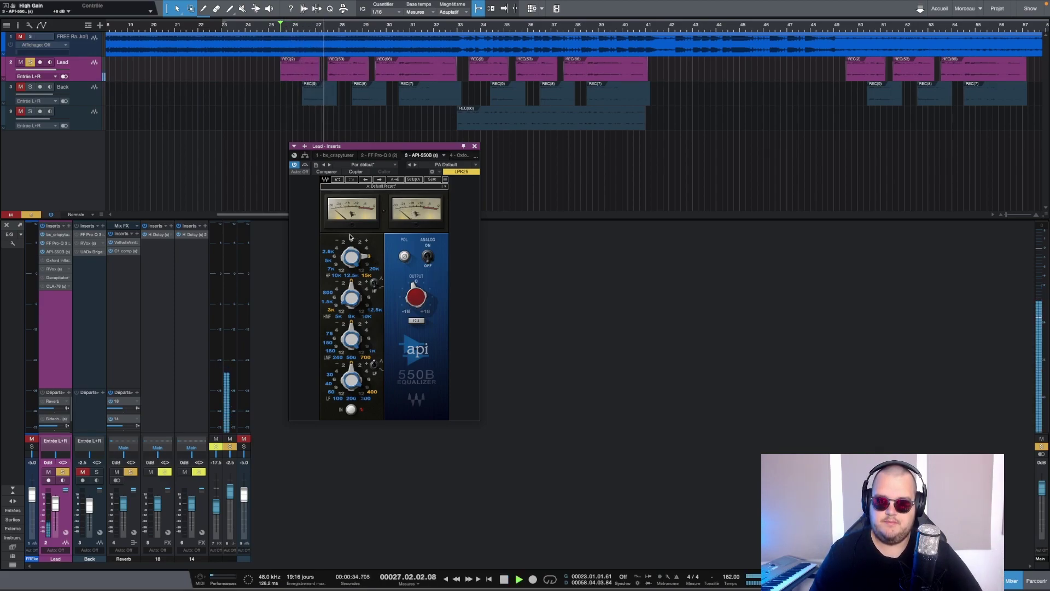
left_click(367, 256)
left_click(368, 256)
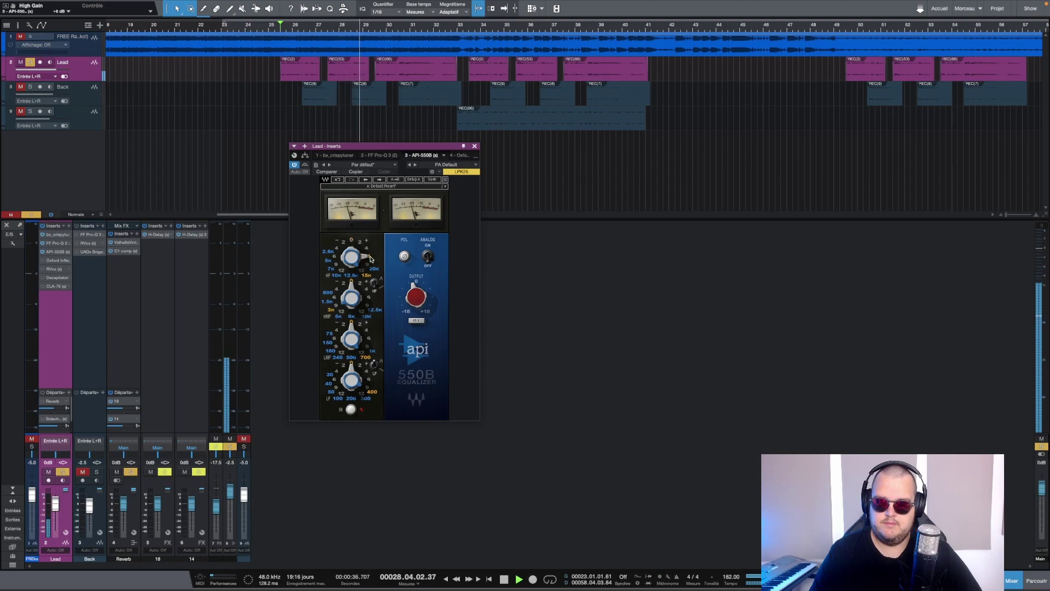
key("space")
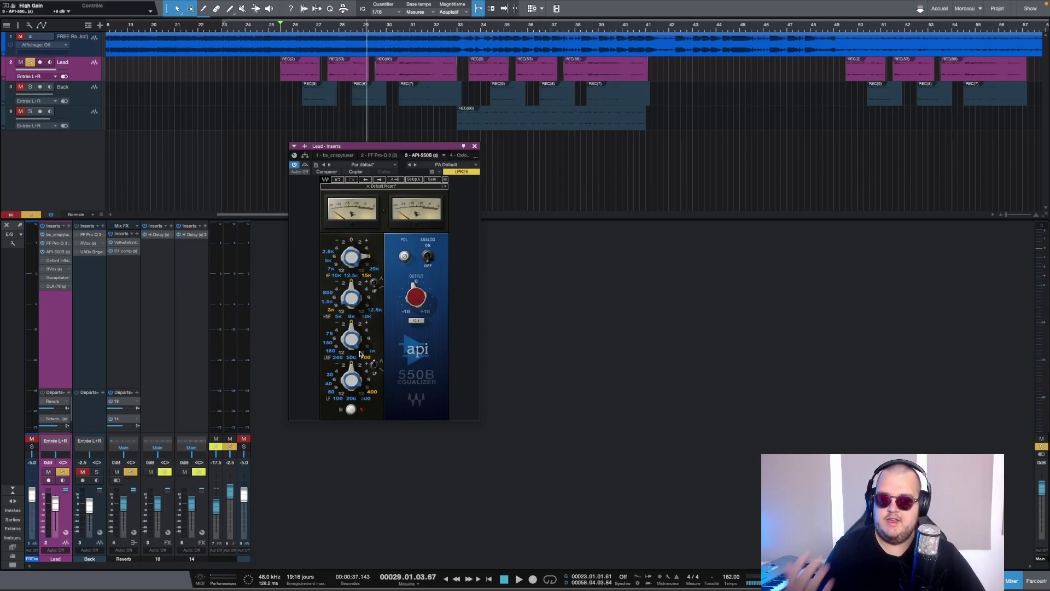
Step: Audition the API-550B high-mid boost at 3 kHz during playback and set the high-mid gain to +2 dB
left_click(360, 284)
key("space")
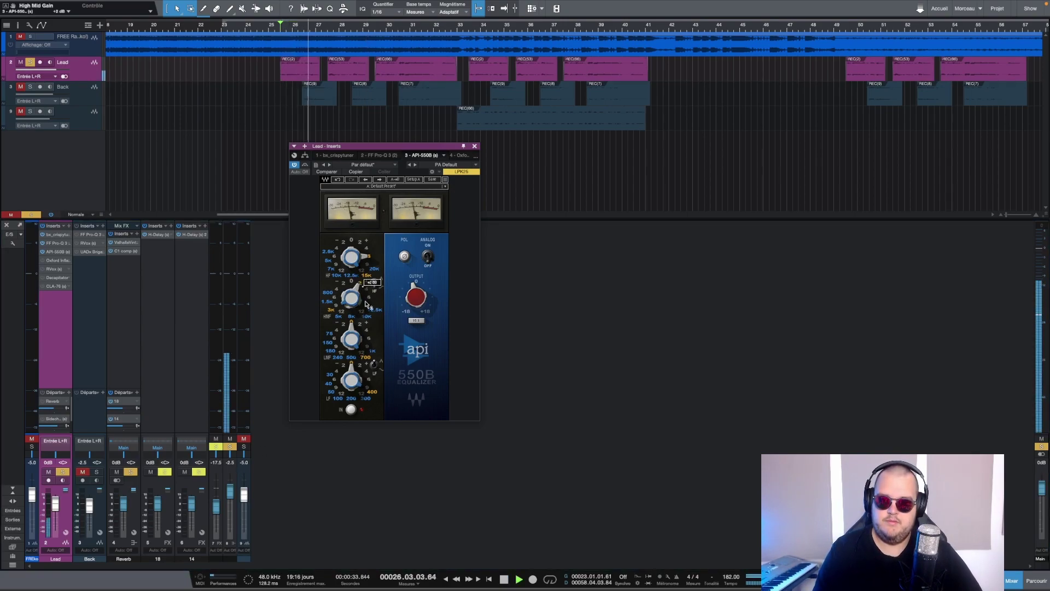
left_click(350, 318)
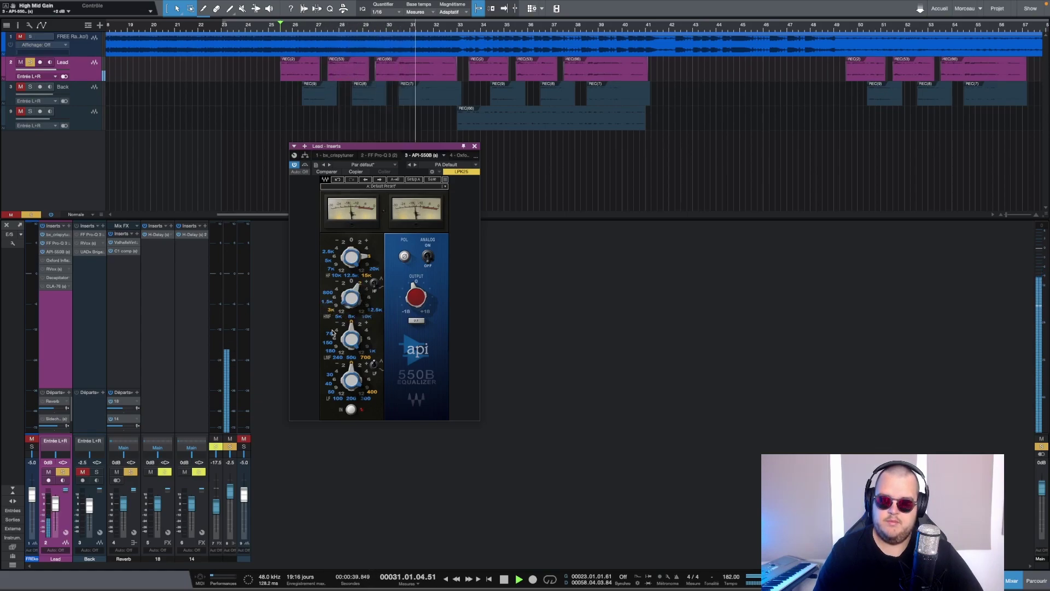
key("space")
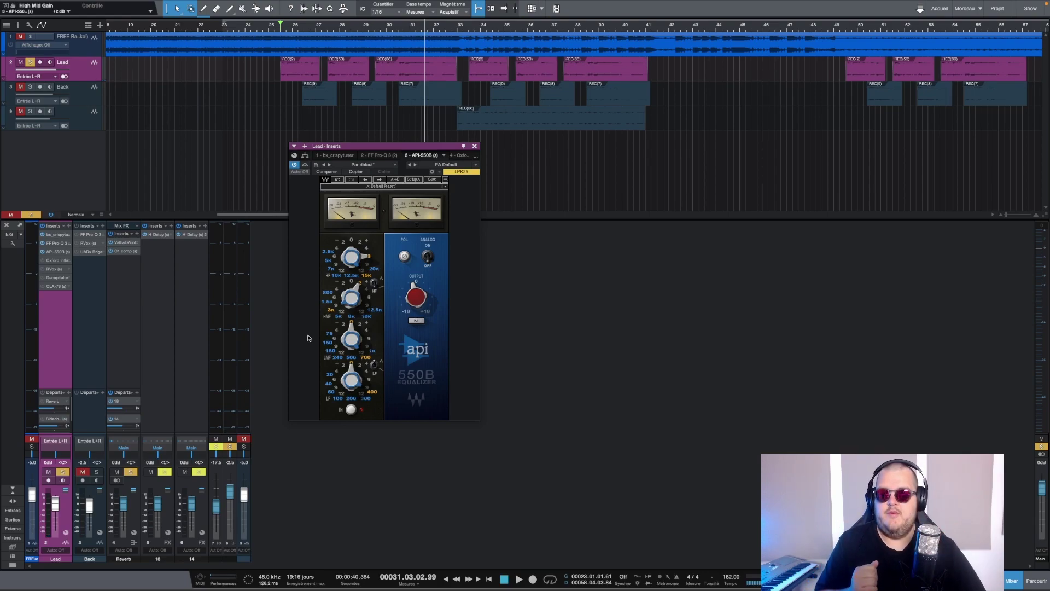
Step: Audition a +12 dB low-mid boost at 700 Hz during playback and reduce the low-mid gain to a slight boost
left_click(362, 351)
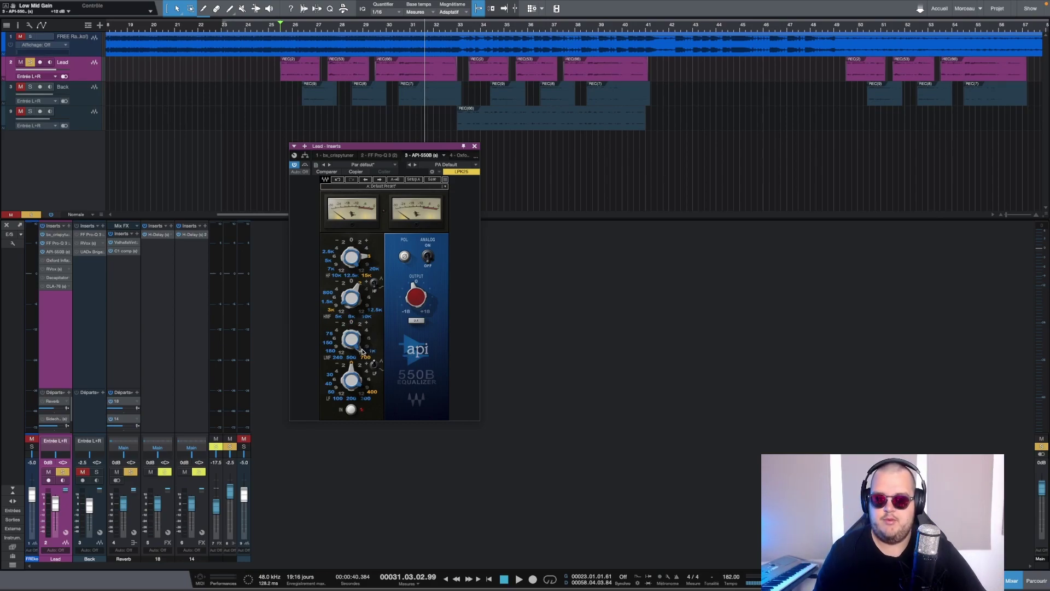
key("space")
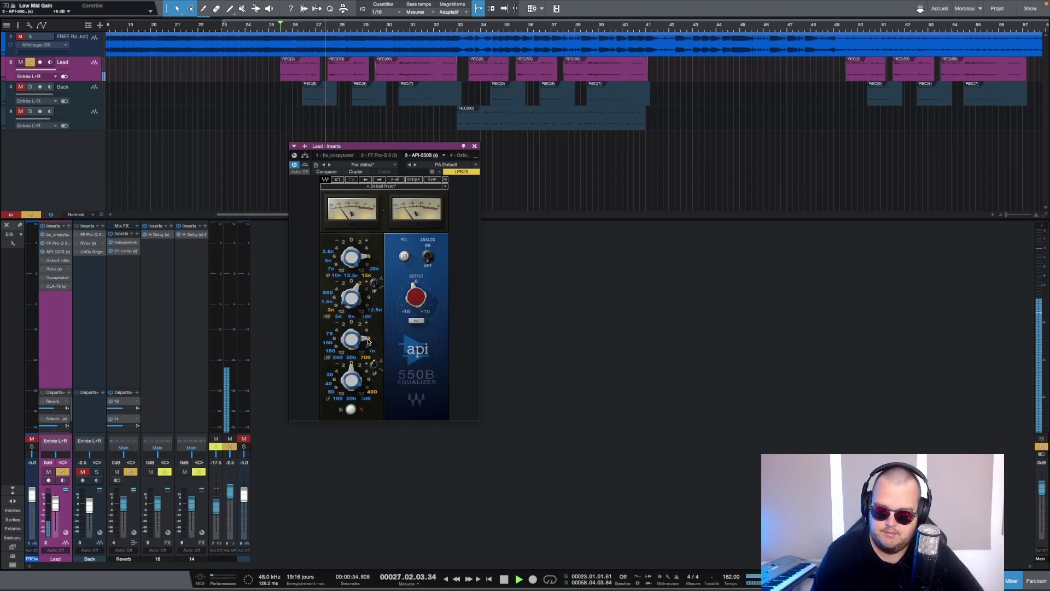
left_click(357, 325)
scroll(359, 325, "down", 1)
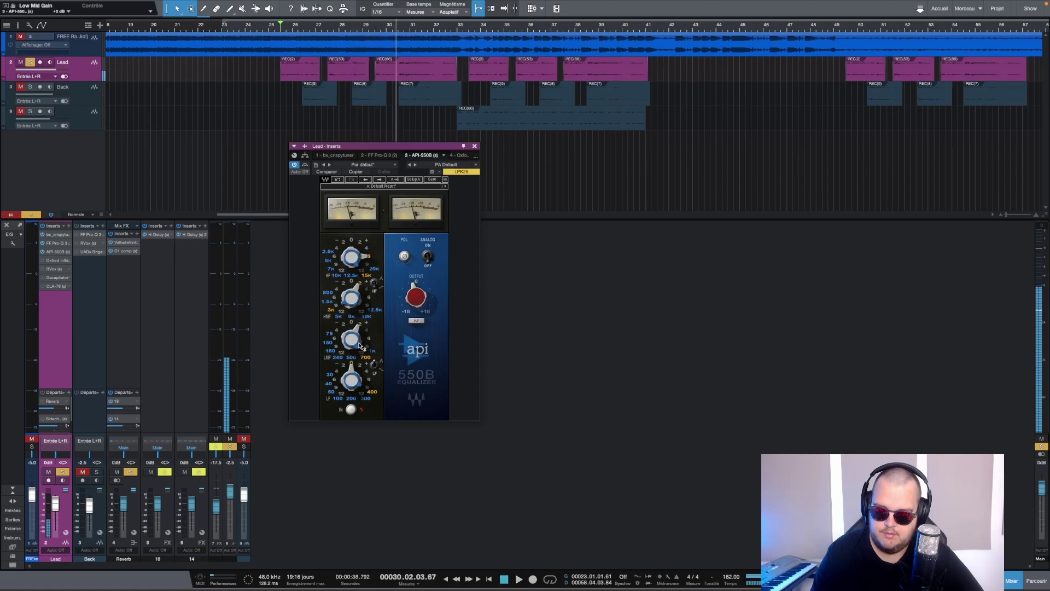
key("space")
left_click(356, 327)
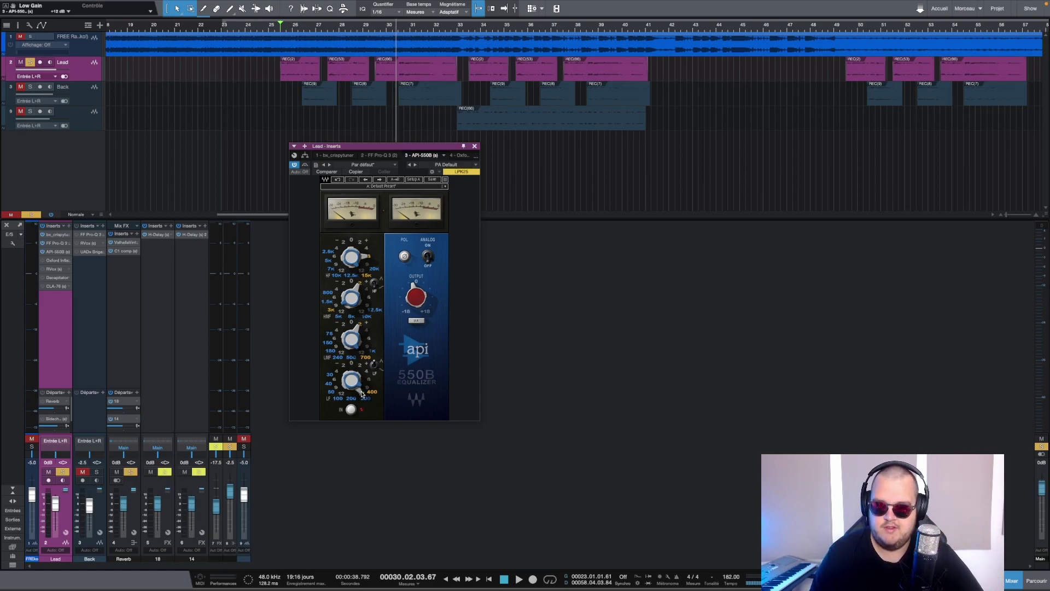
Step: Set the API-550B low band to 100 Hz with +2 dB of gain while listening, and close the equalizer
key("space")
left_click(350, 402)
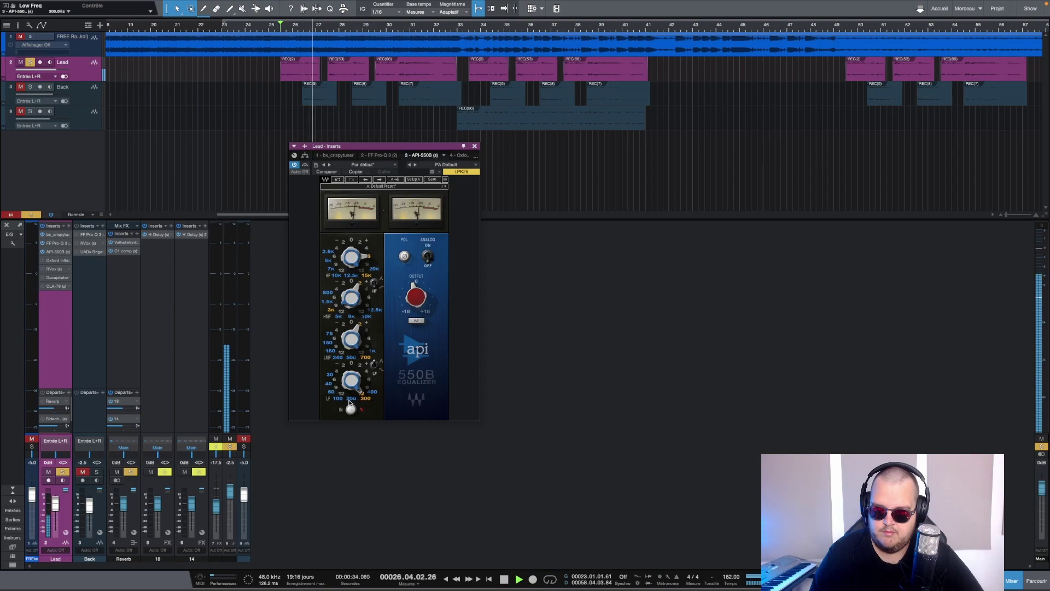
left_click_drag(350, 402, 366, 384)
key("space")
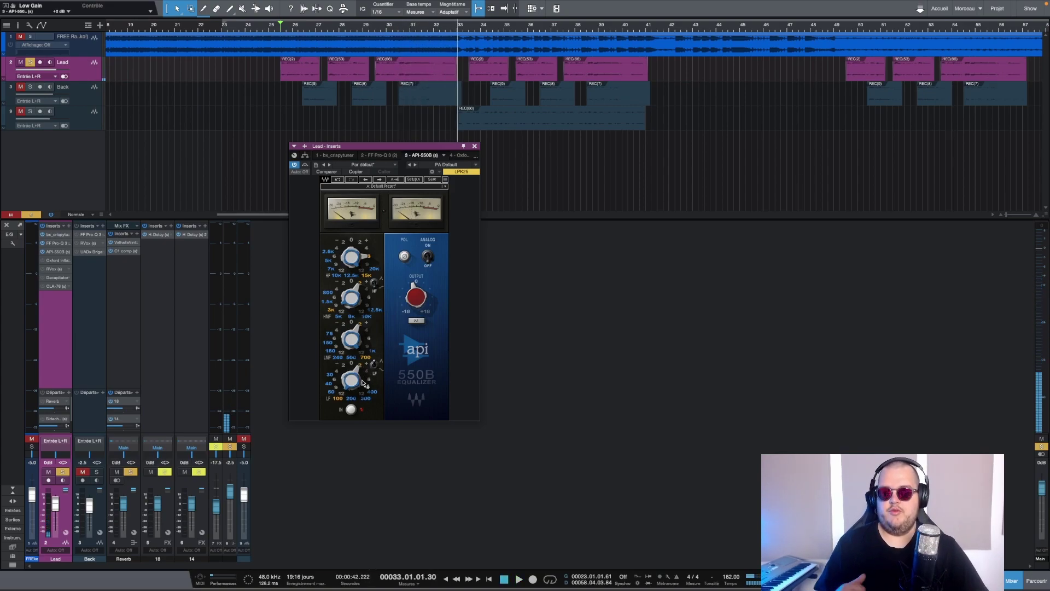
left_click(475, 146)
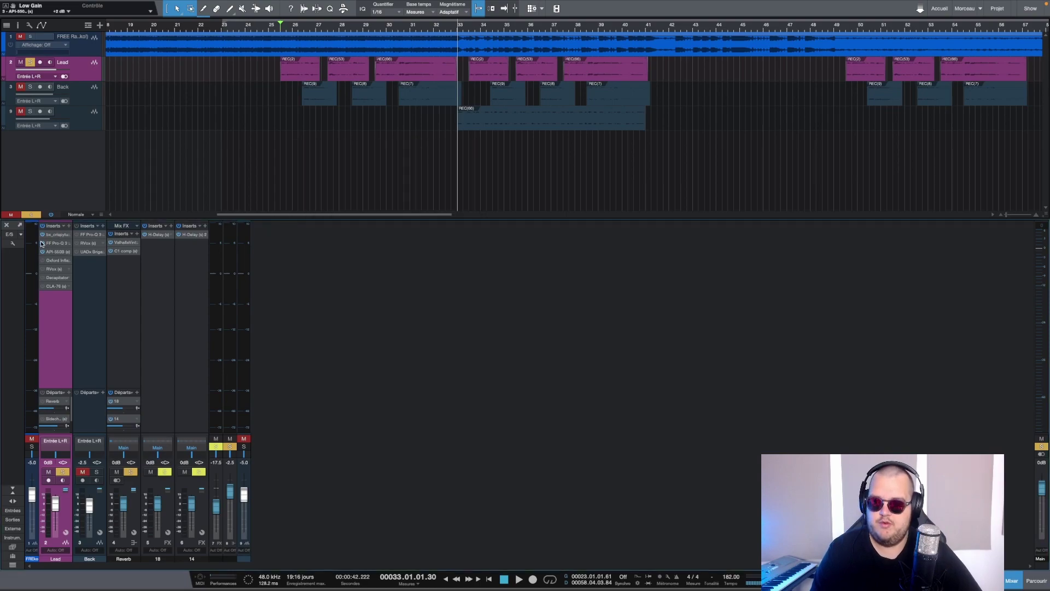
Step: Play the lead vocal with the Pro-Q 3 and API-550B inserts bypassed and active to compare, leaving both active
key("space")
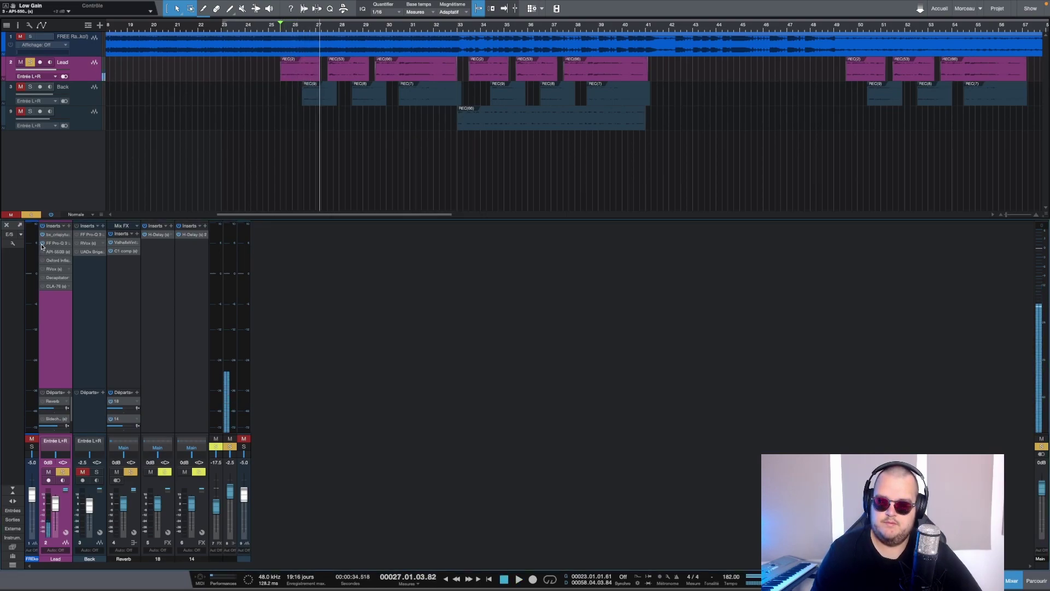
key("space")
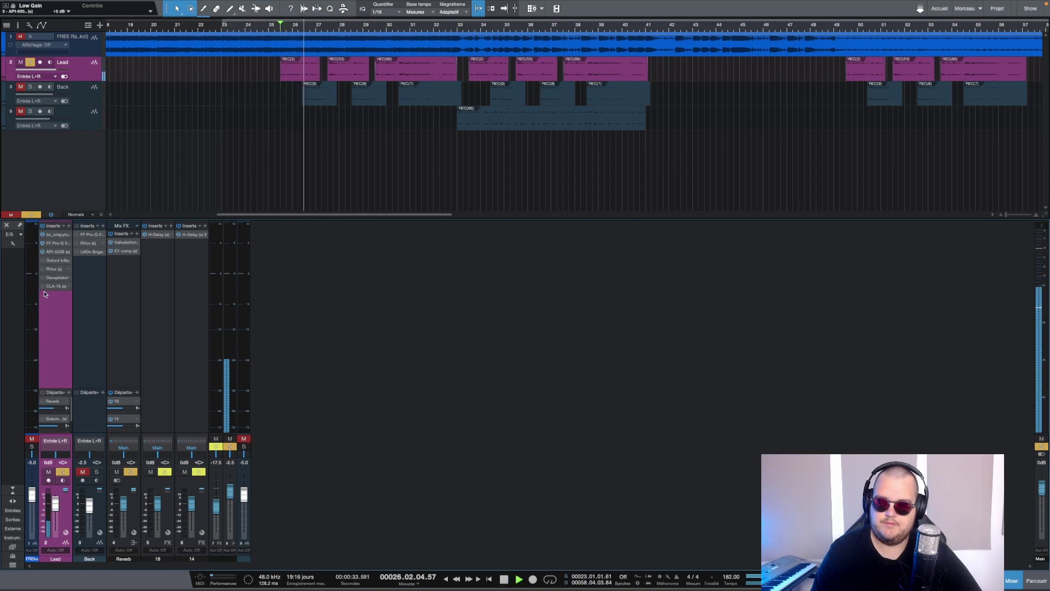
key("space")
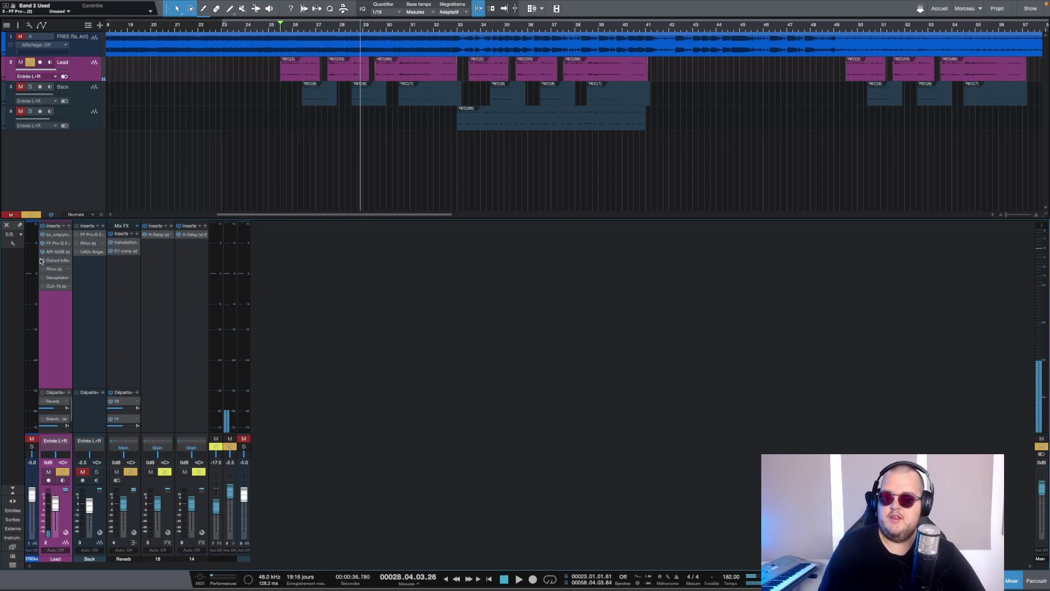
Step: Activate and open the Oxford Inflator on the Lead track, and check its input gain and the effect amount at 100 %
left_click(41, 261)
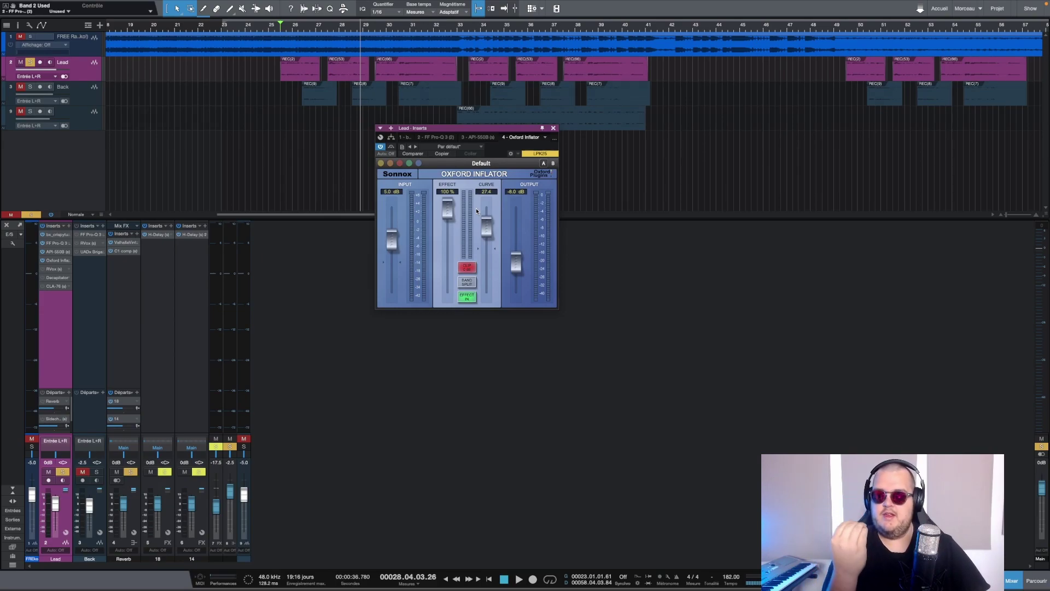
left_click(387, 192)
key("Escape")
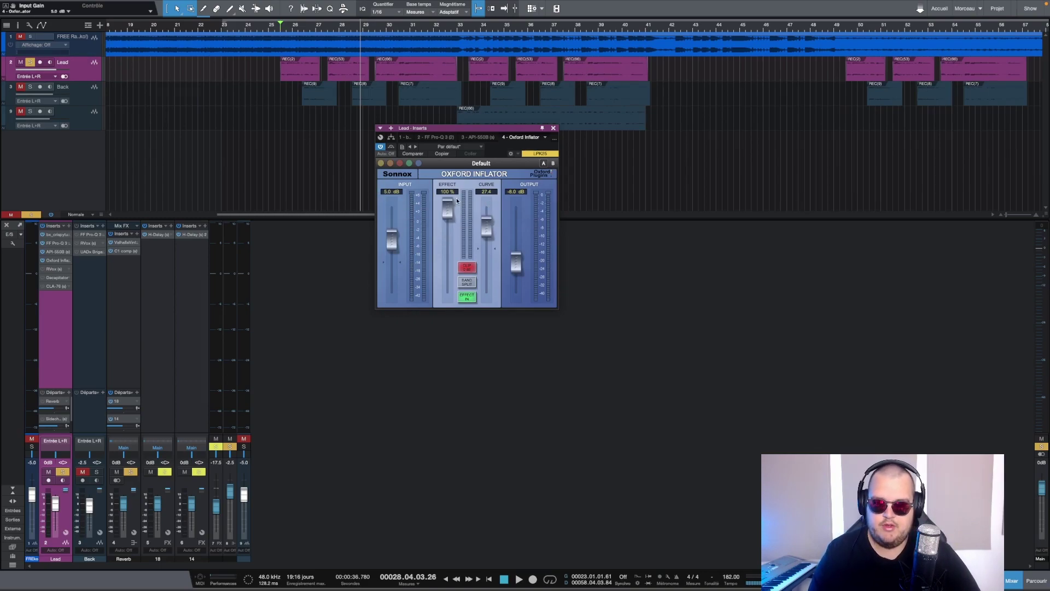
left_click_drag(452, 210, 462, 151)
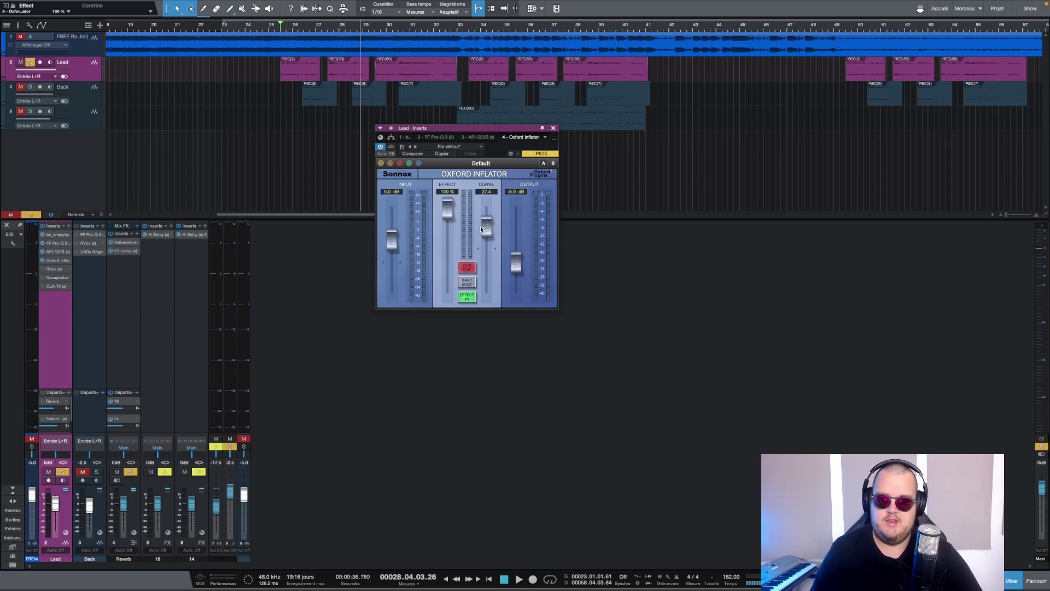
Step: Fine-tune the Oxford Inflator's curve while listening, and compare the lead vocal with the plug-in bypassed and active, leaving it active
key("space")
mouse_move(487, 225)
left_mouse_down()
mouse_move(487, 211)
mouse_move(487, 243)
mouse_move(495, 189)
mouse_move(497, 331)
mouse_move(492, 203)
left_mouse_up()
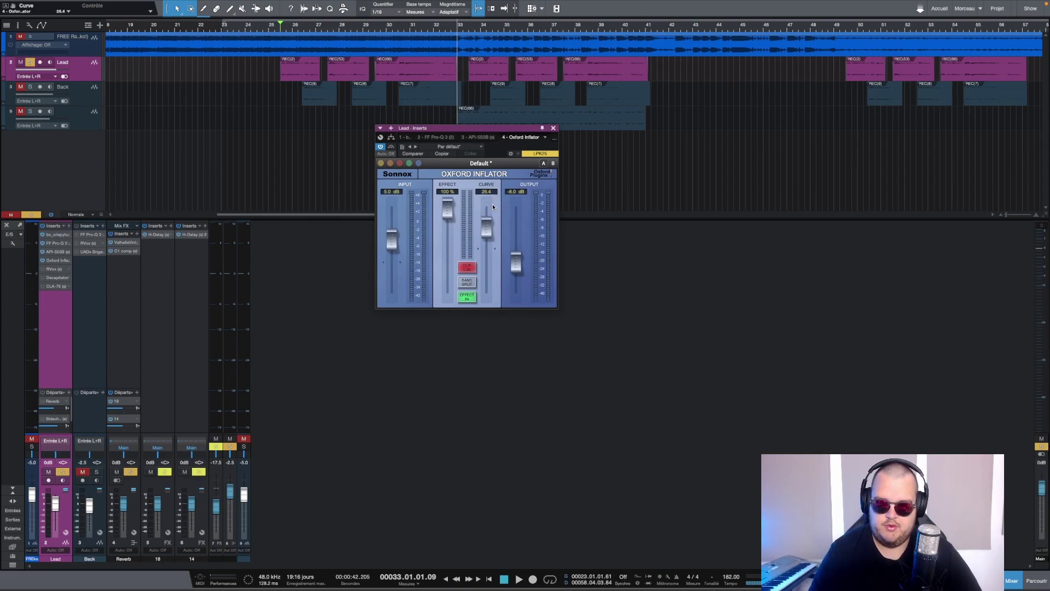
key("space")
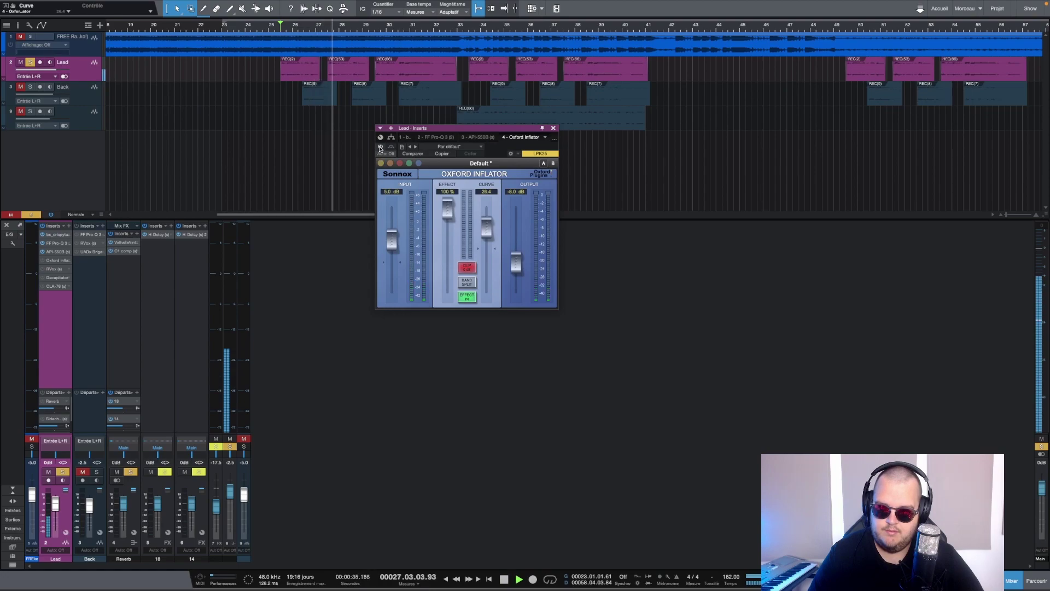
key("space")
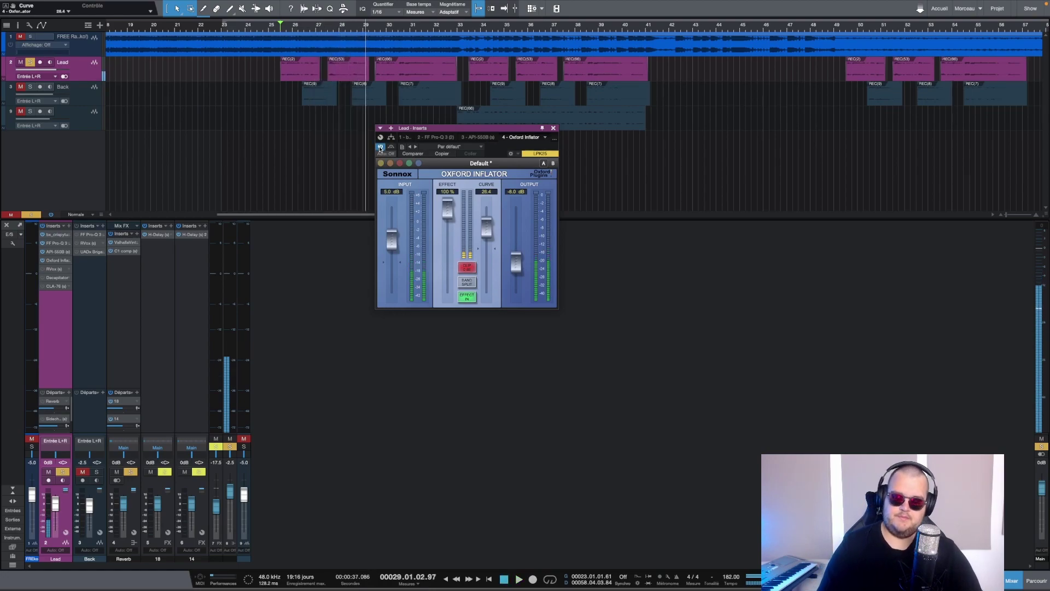
left_click(380, 148)
key("space")
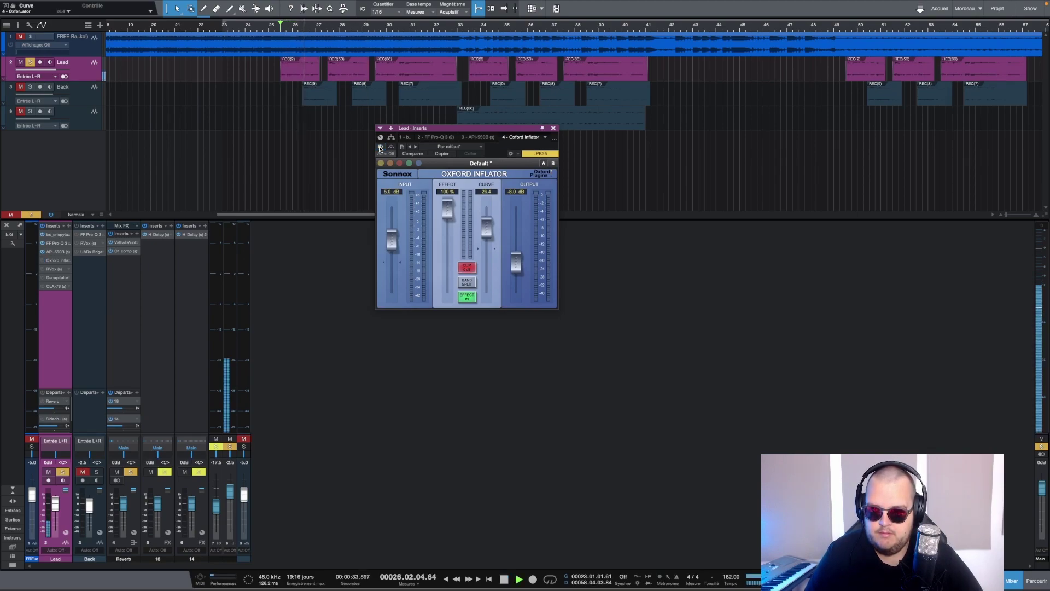
left_click(380, 147)
key("space")
key("space")
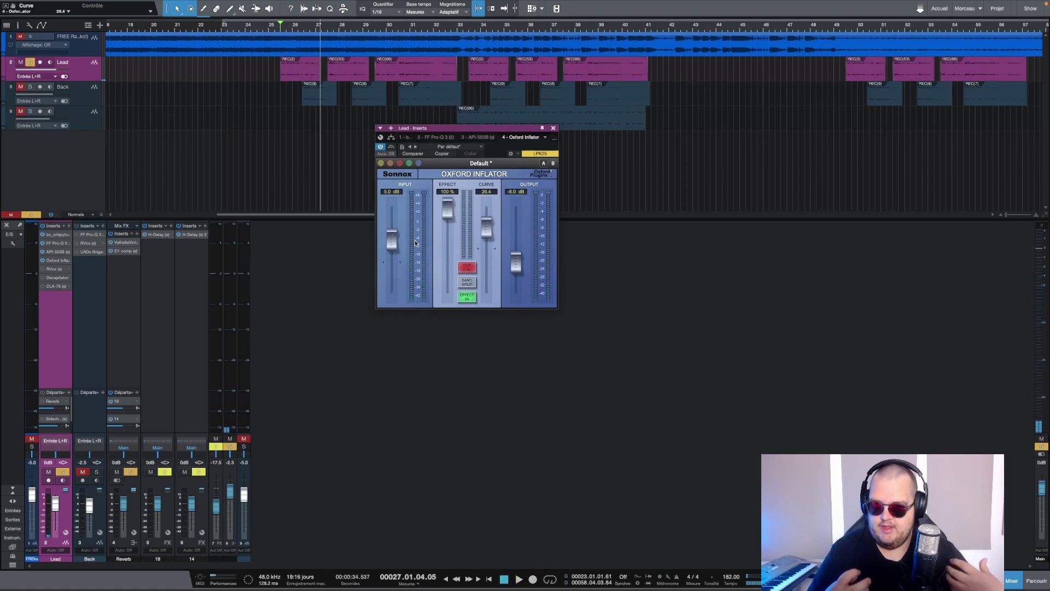
Step: Open the RVox insert on the Lead track and play the vocal with the compressor active and bypassed to compare
left_click(53, 269)
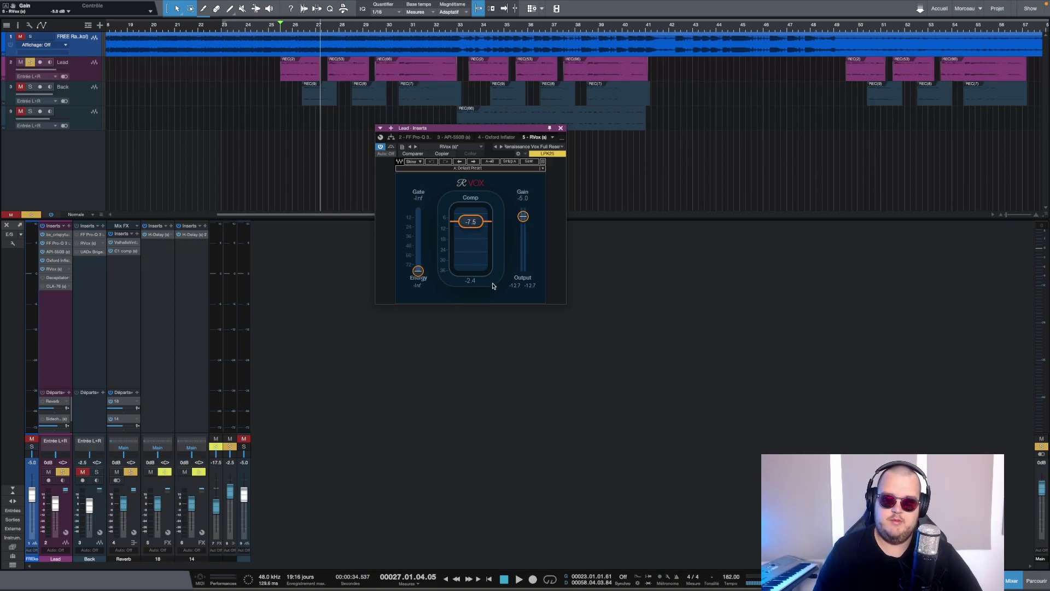
key("space")
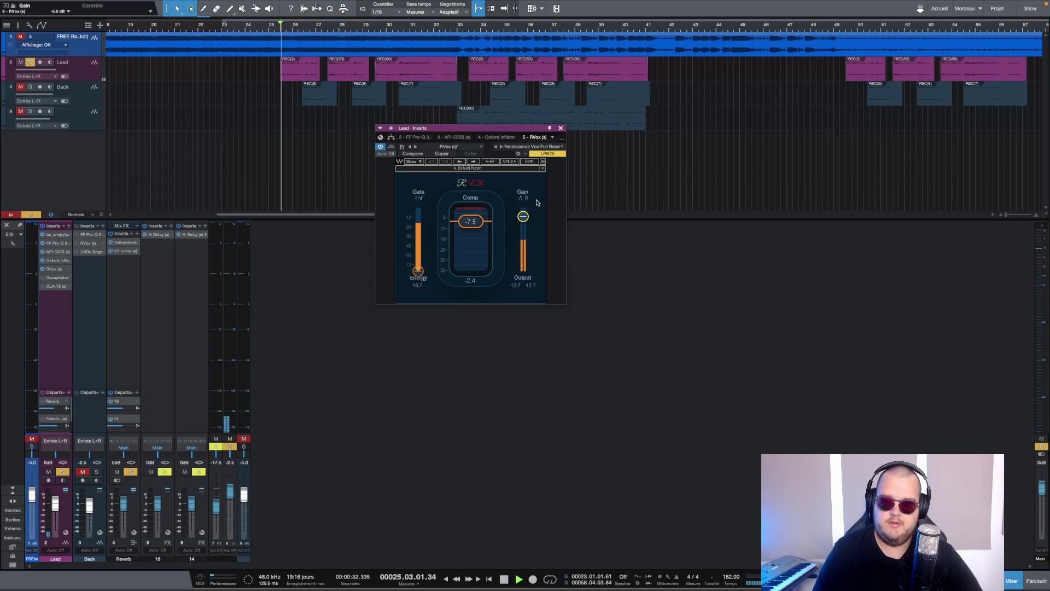
left_click(381, 147)
key("space")
key("space")
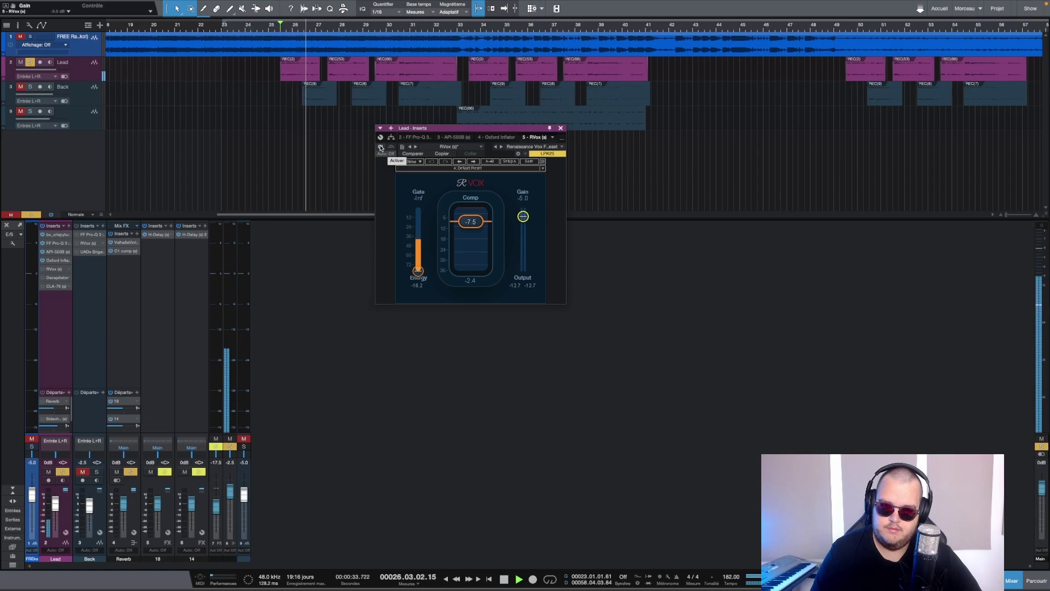
left_click(381, 147)
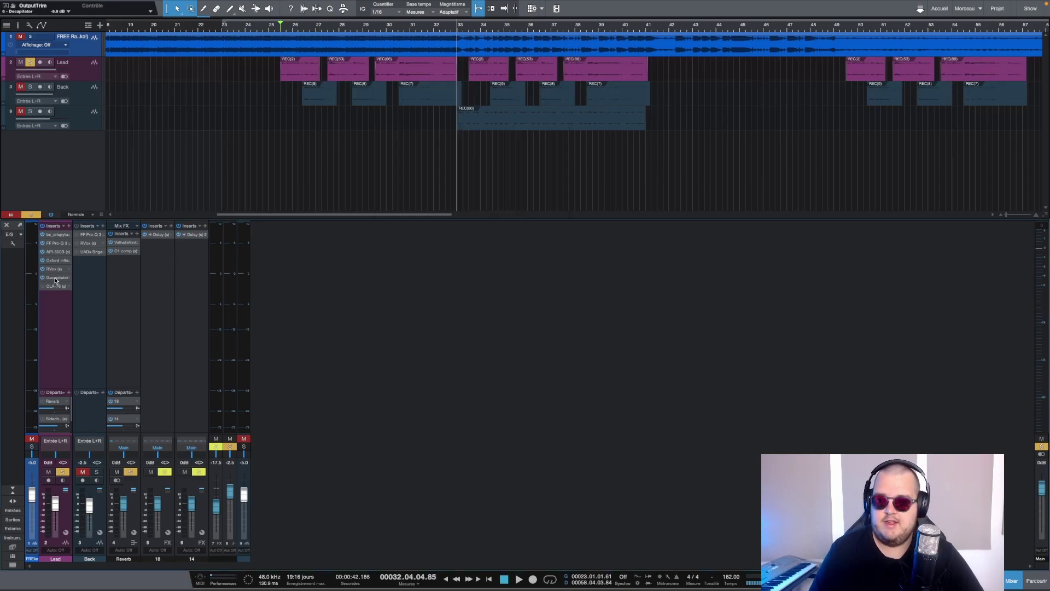
Step: Open the Decapitator on the Lead track, audition it with the instrumental unmuted and soloed, and mute the instrumental again
left_click(55, 278)
left_click(32, 446)
left_click(32, 439)
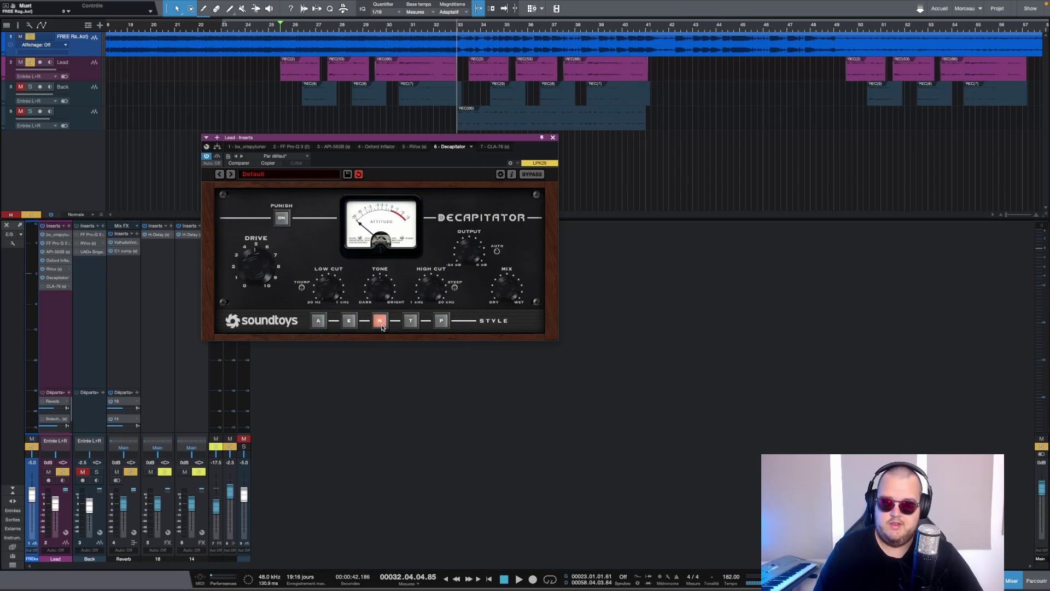
left_click_drag(270, 267, 263, 279)
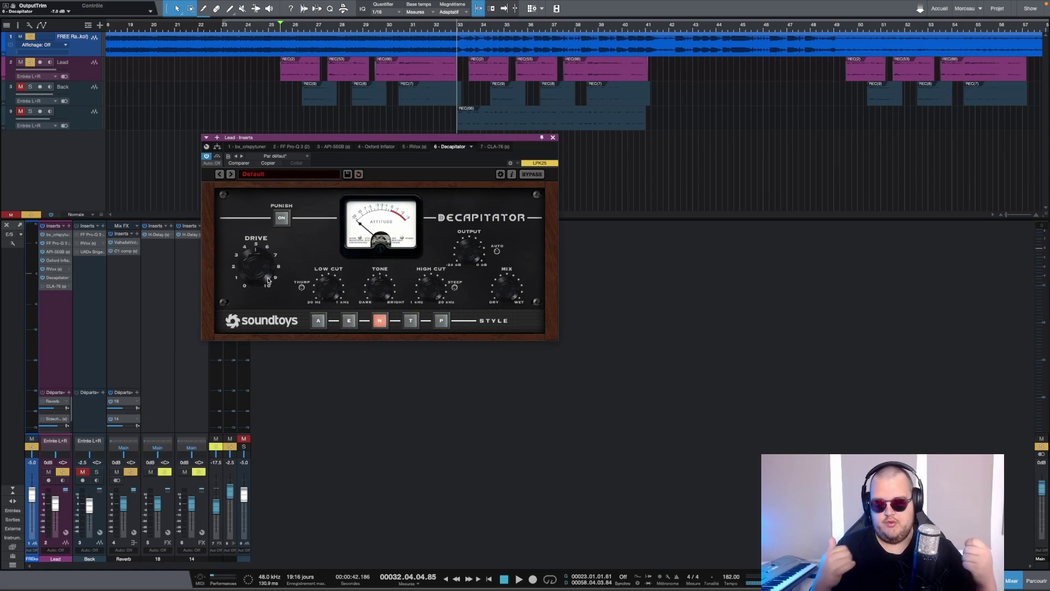
key("space")
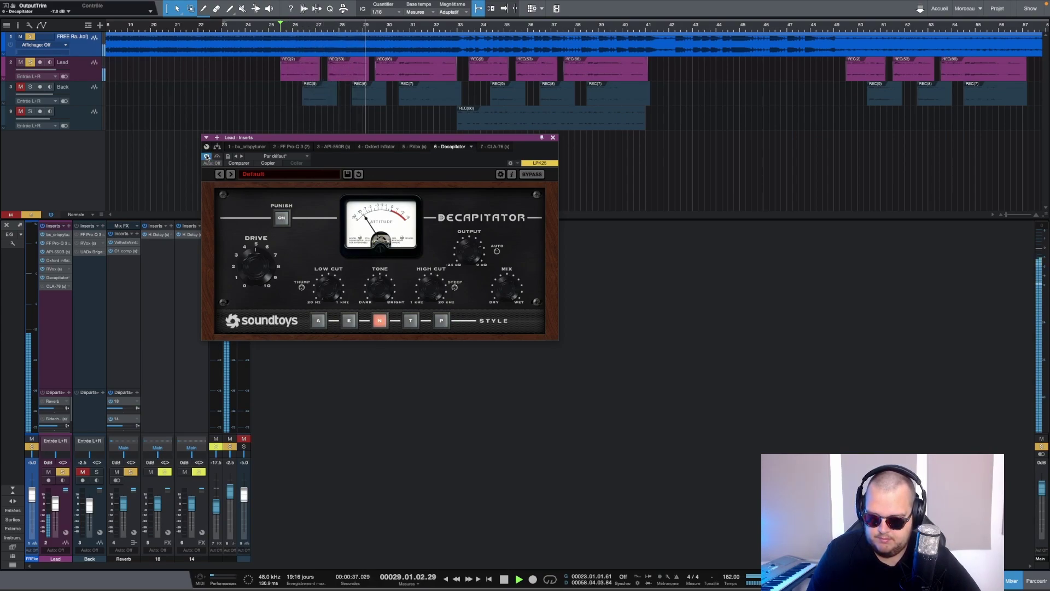
left_click(32, 447)
left_click(32, 438)
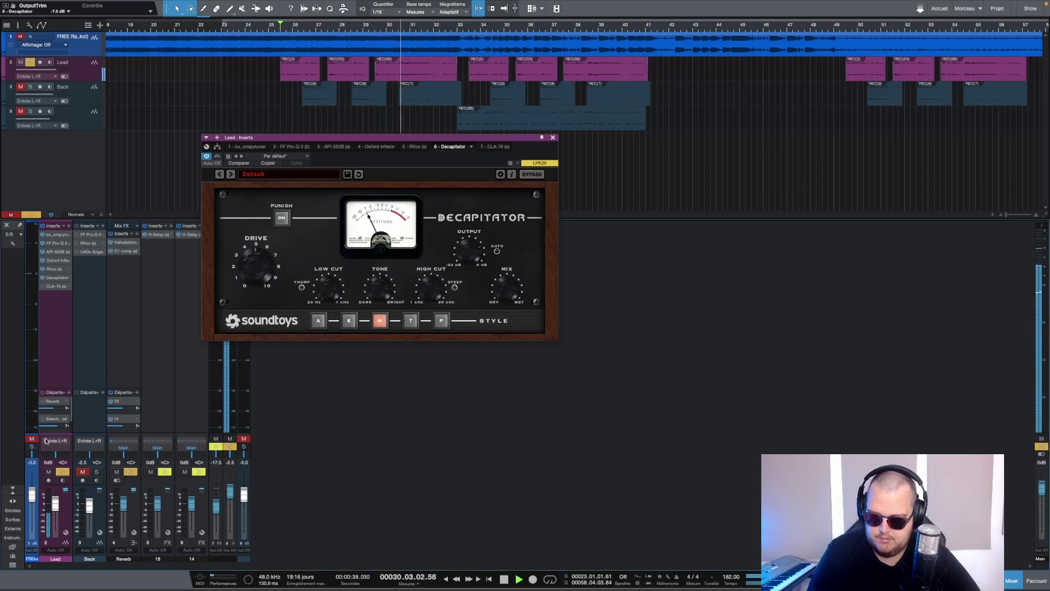
key("space")
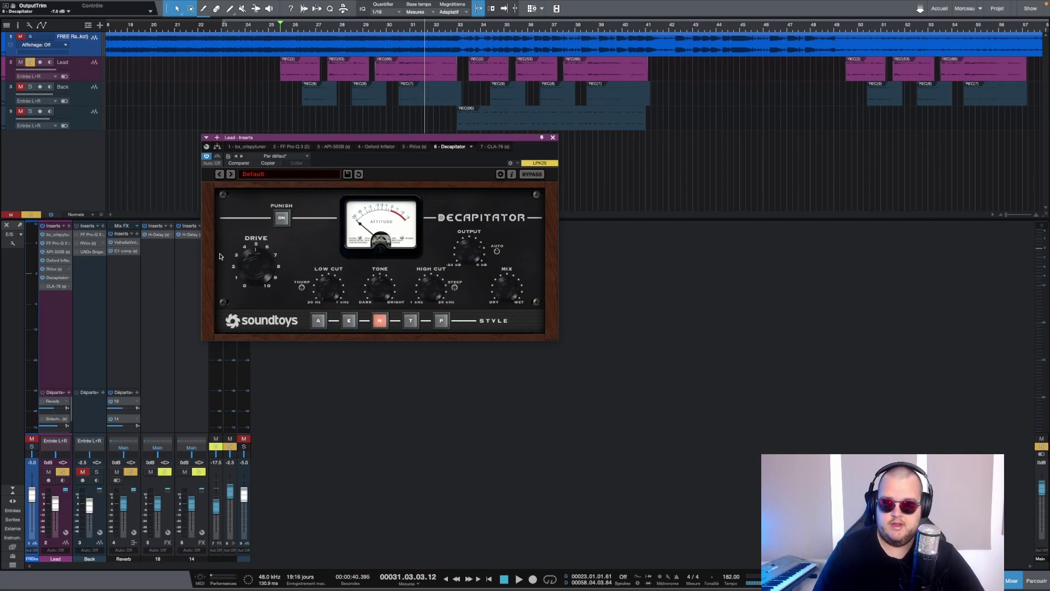
left_click(553, 137)
Step: Open the CLA-76 on the Lead track and load its Bluey factory preset "In Your Face Vocal"
left_click(57, 286)
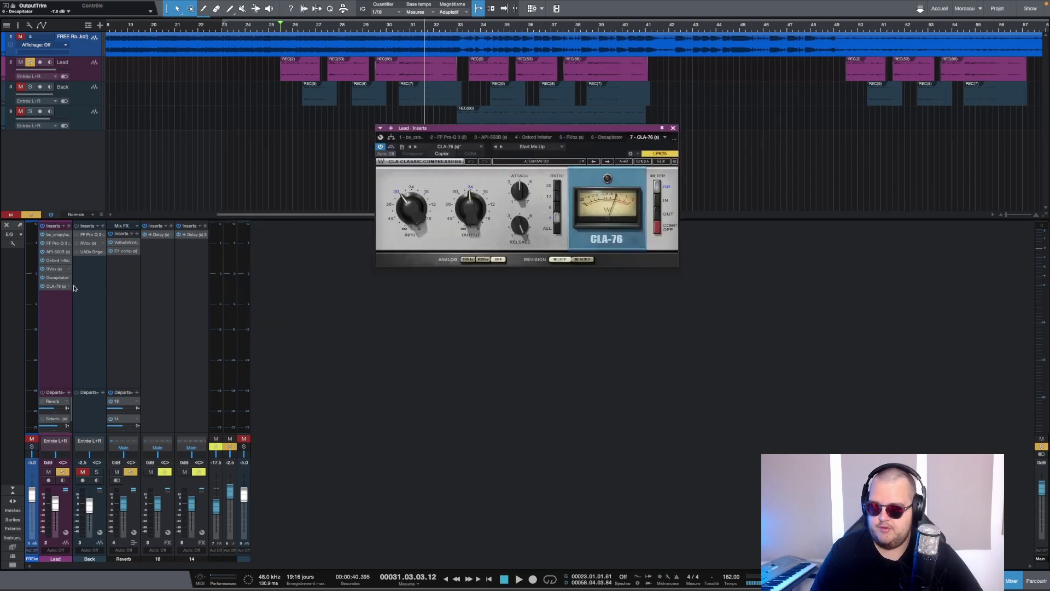
left_click_drag(462, 130, 318, 141)
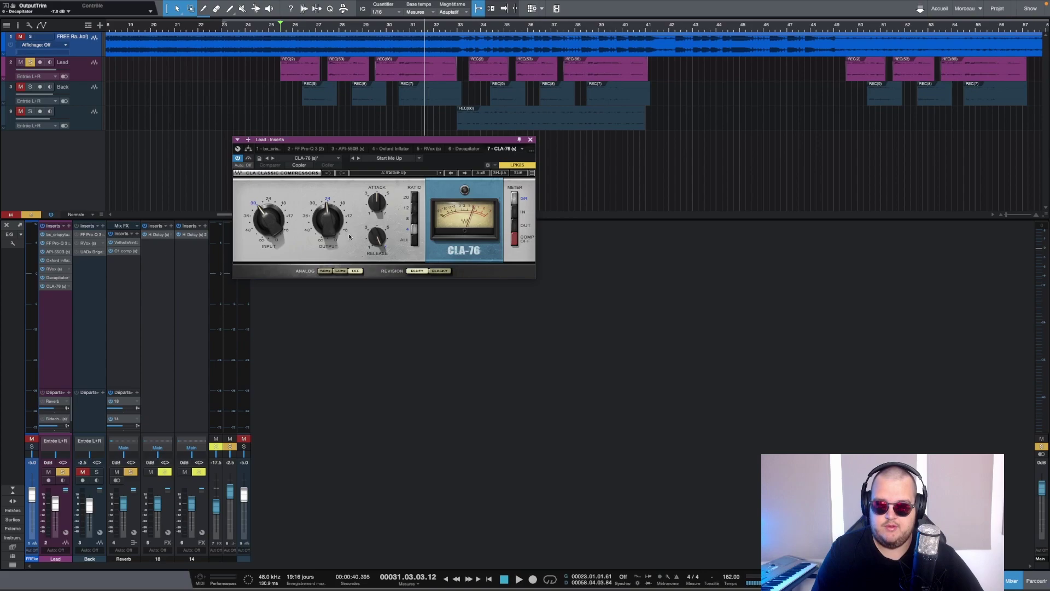
left_click(440, 174)
mouse_move(478, 305)
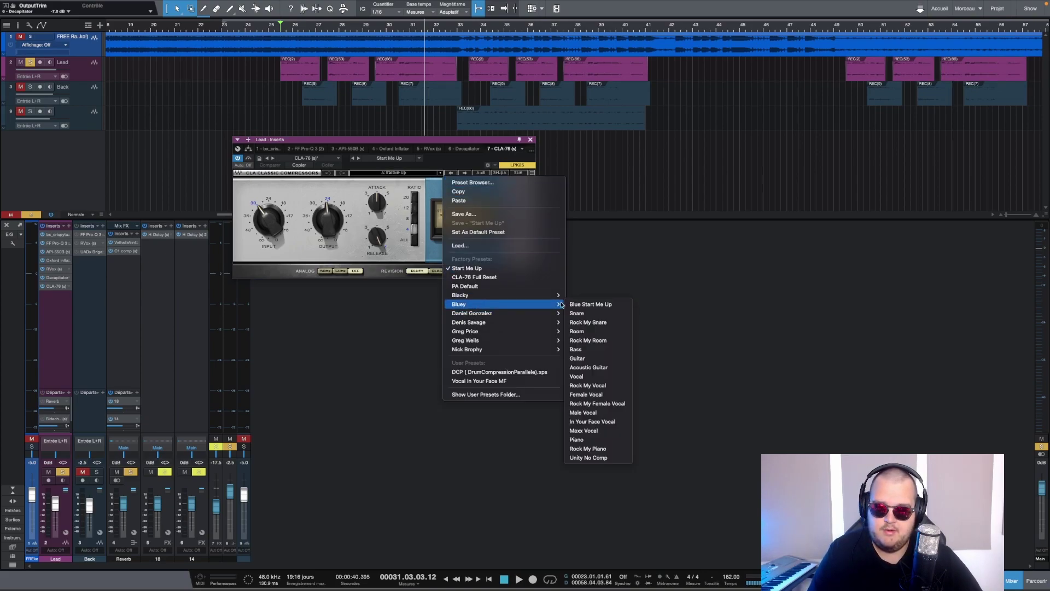
left_click(598, 422)
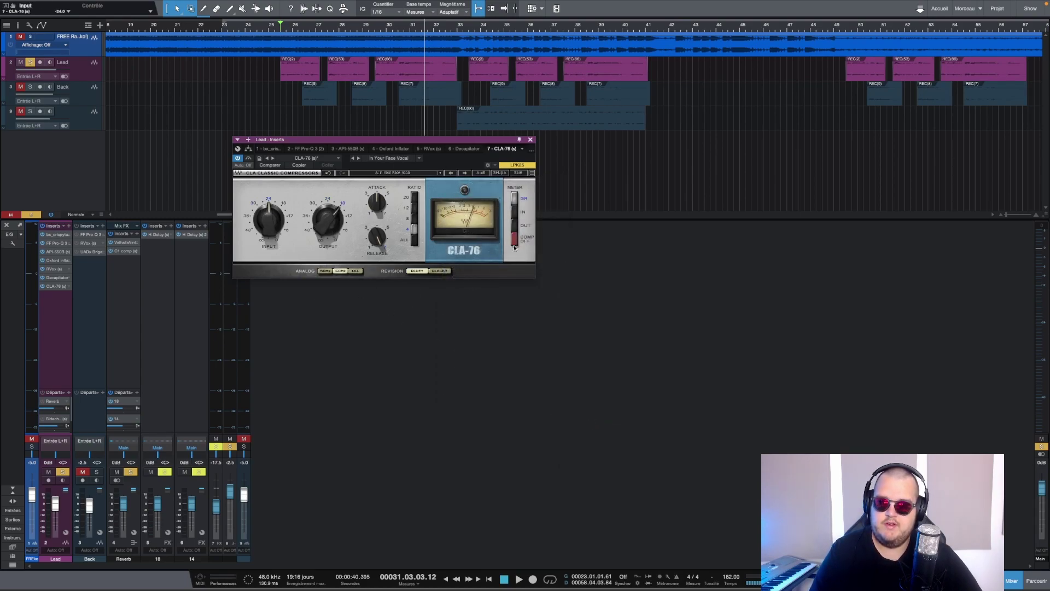
Step: Turn off the CLA-76's analog noise, lower the input to about -30 and the output to about -23, and play the vocal
left_click(355, 271)
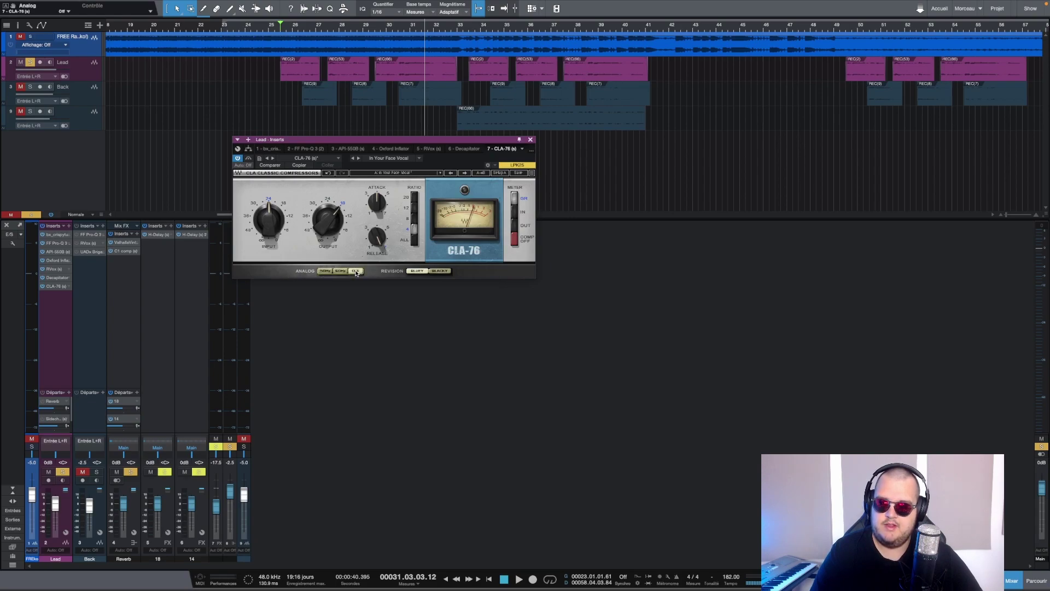
left_click_drag(272, 220, 317, 239)
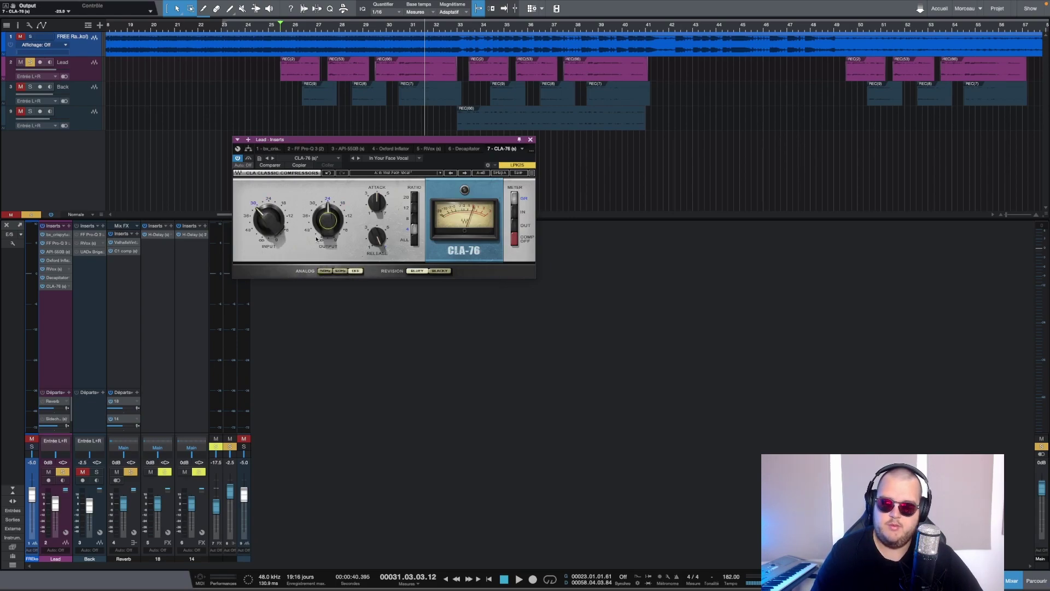
key("space")
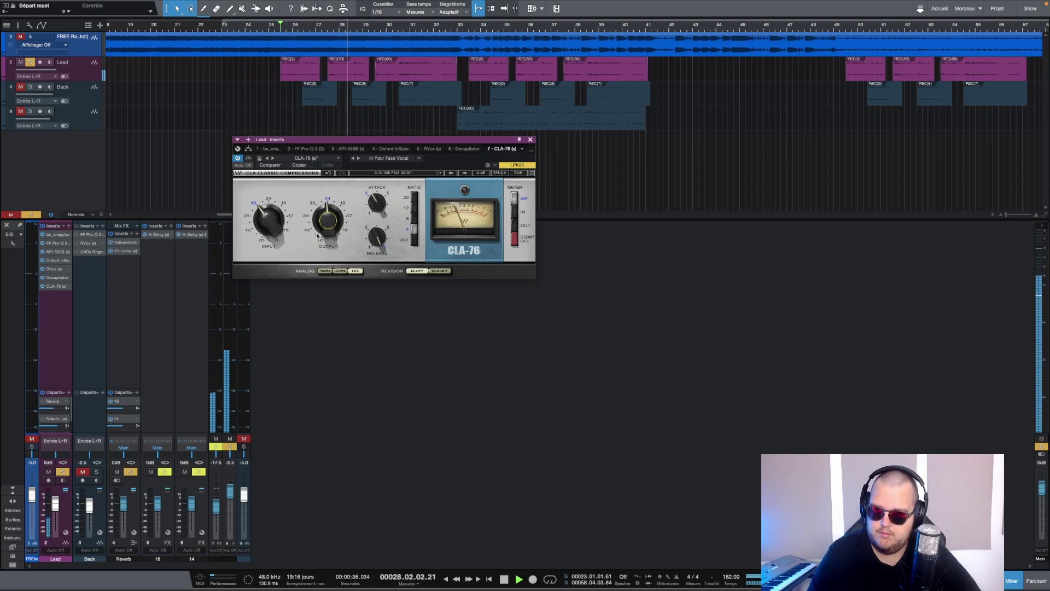
key("space")
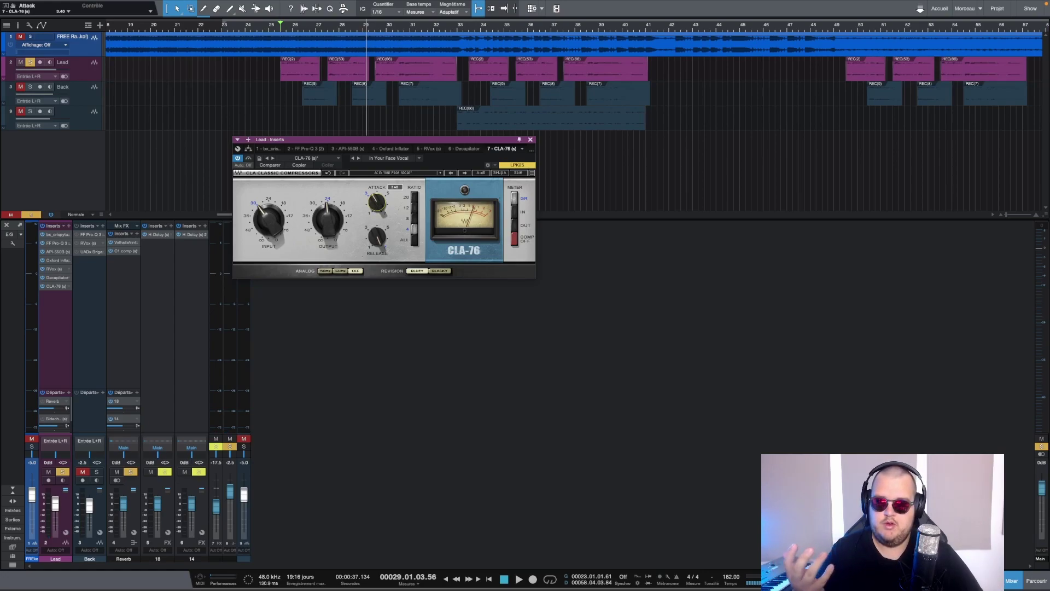
Step: Fine-tune the CLA-76's attack and close the compressor
left_click_drag(378, 203, 382, 206)
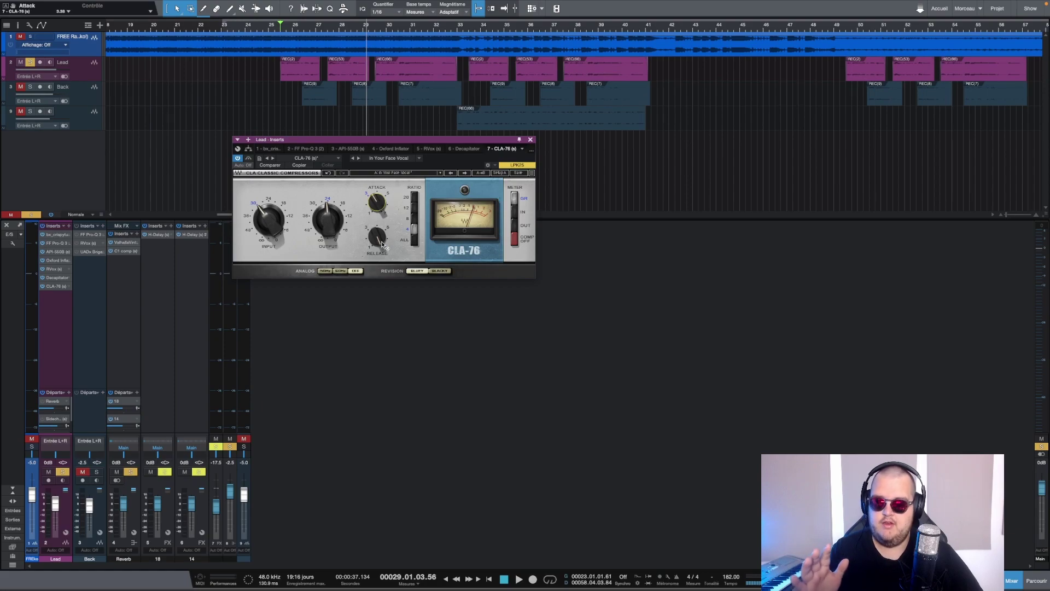
mouse_move(382, 244)
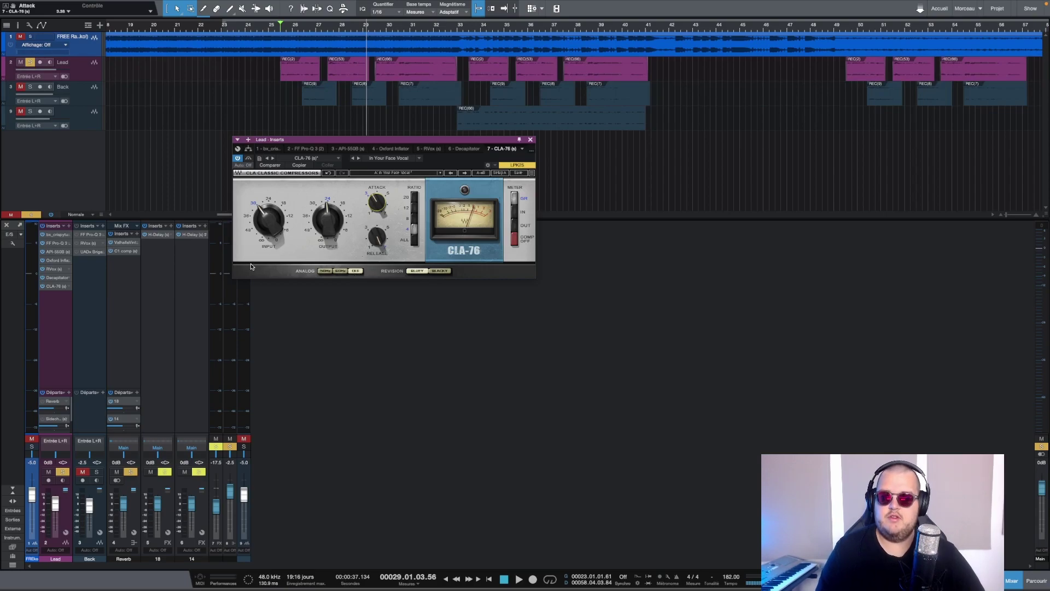
left_click(59, 289)
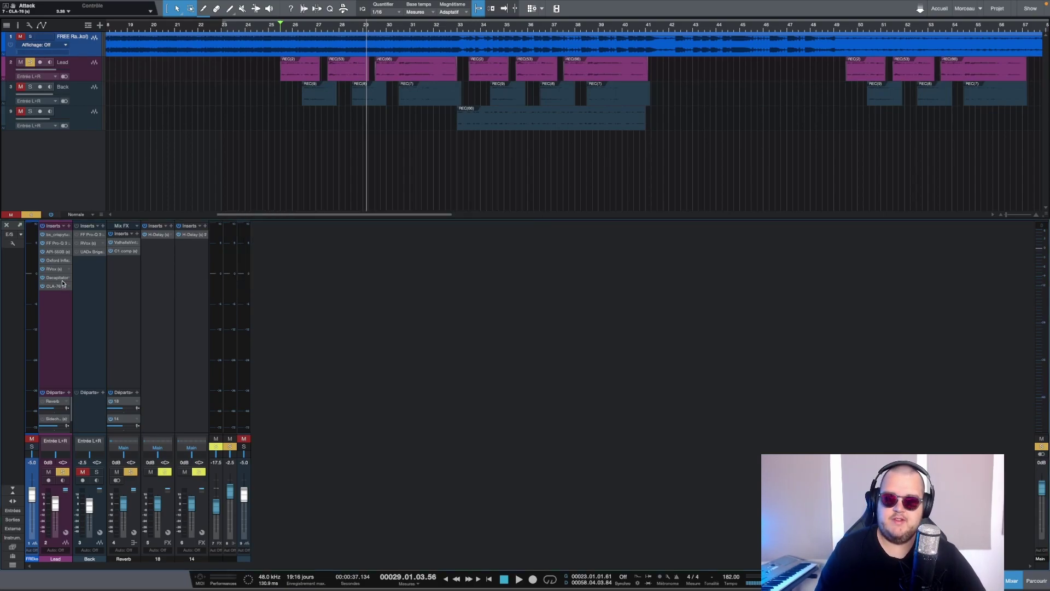
Step: Compare the lead vocal over the soloed, unmuted instrumental with all inserts bypassed and active, and mute the instrumental again
left_click(32, 446)
left_click(31, 439)
key("space")
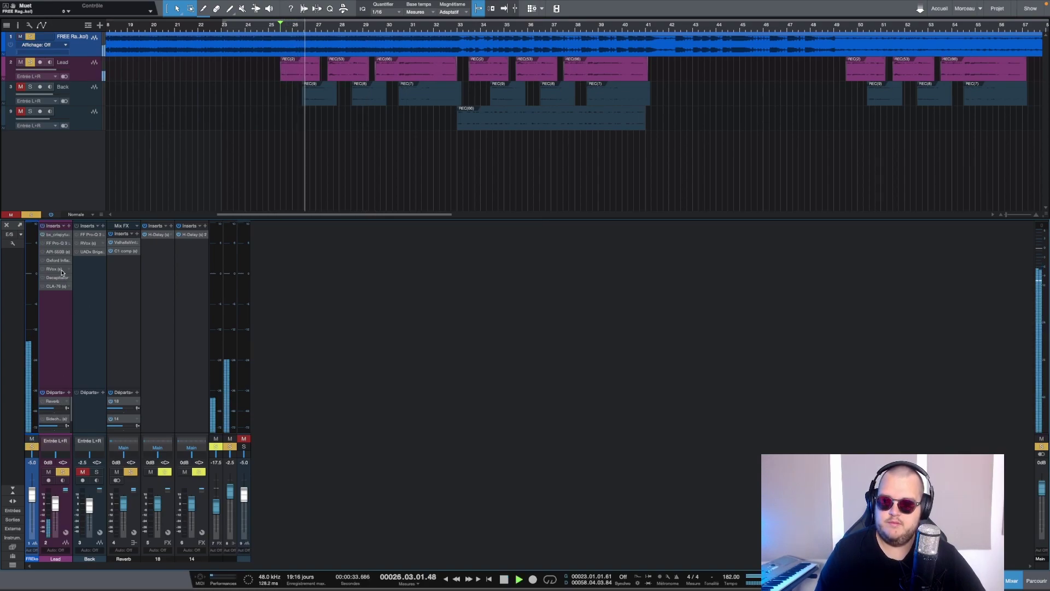
left_click(43, 235)
key("space")
key("space")
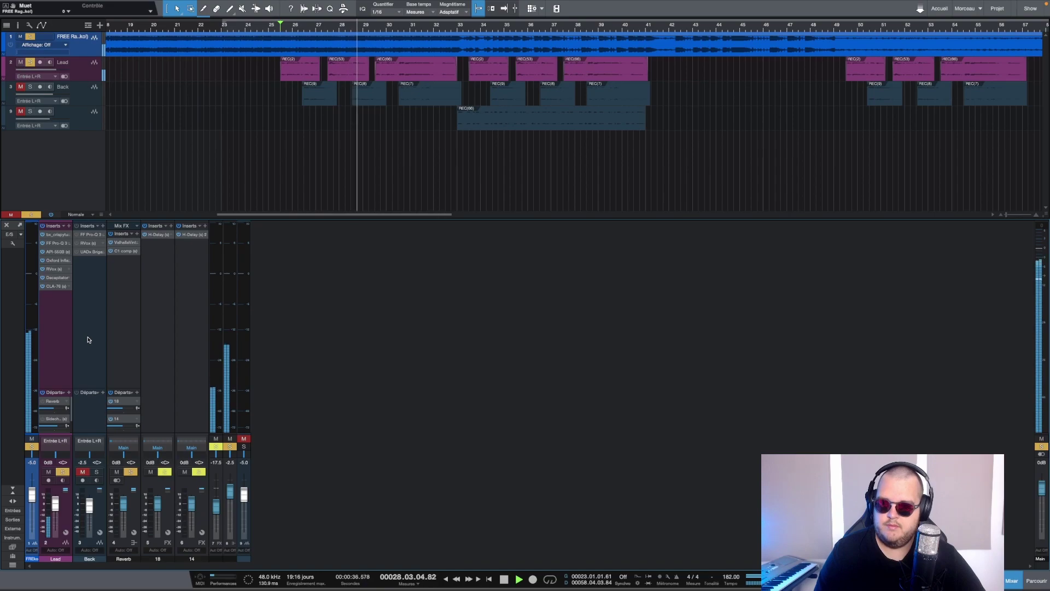
key("space")
left_click(32, 446)
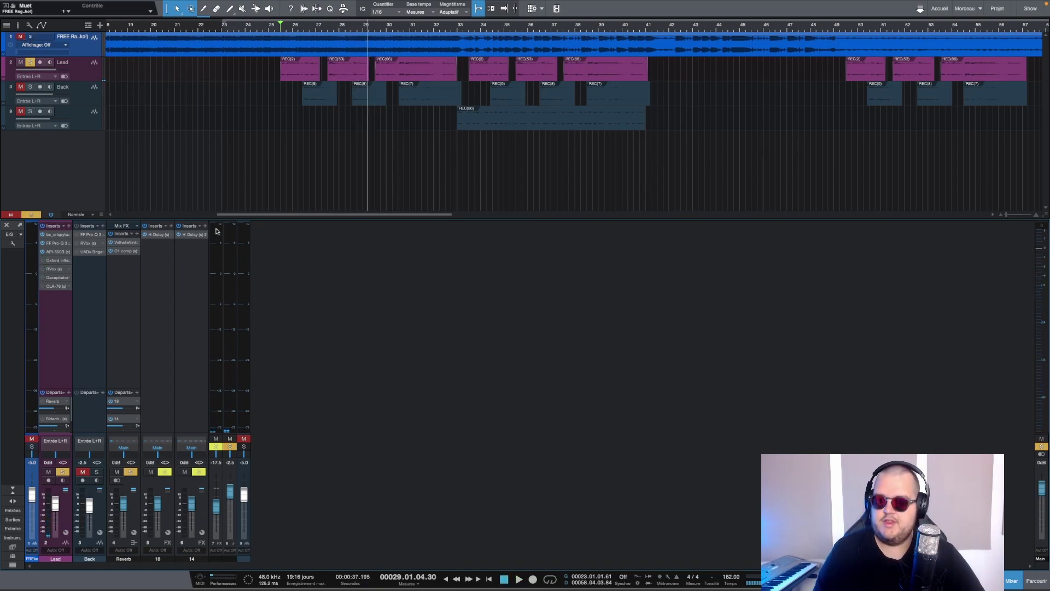
Step: Play the lead vocal alone from the first clip near bar 25 and reactivate Oxford Inflator, RVox, Decapitator and CLA-76 one by one
scroll(283, 25, "up", 3)
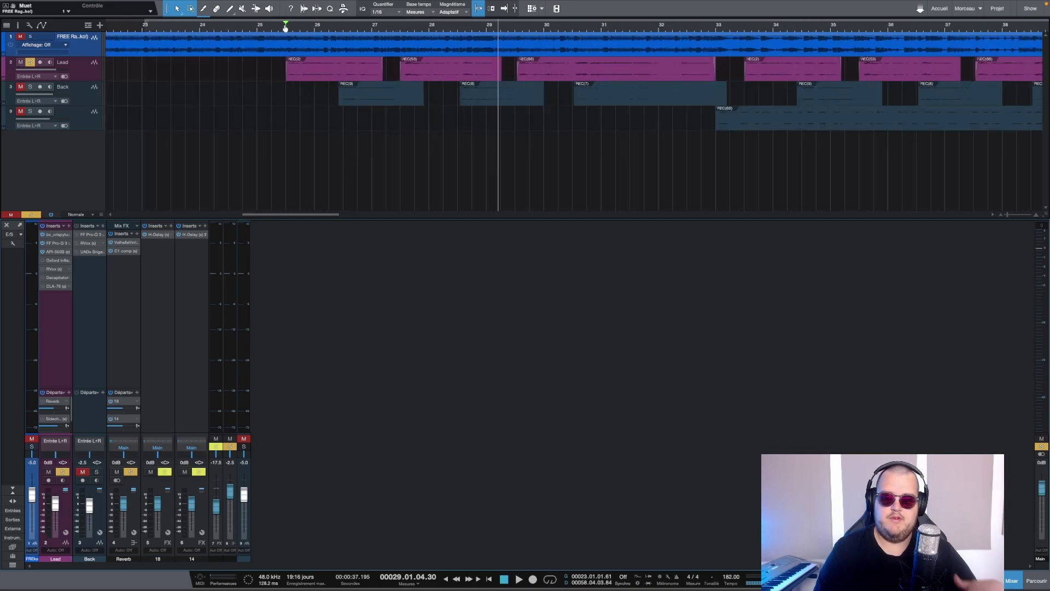
left_click(285, 28)
key("space")
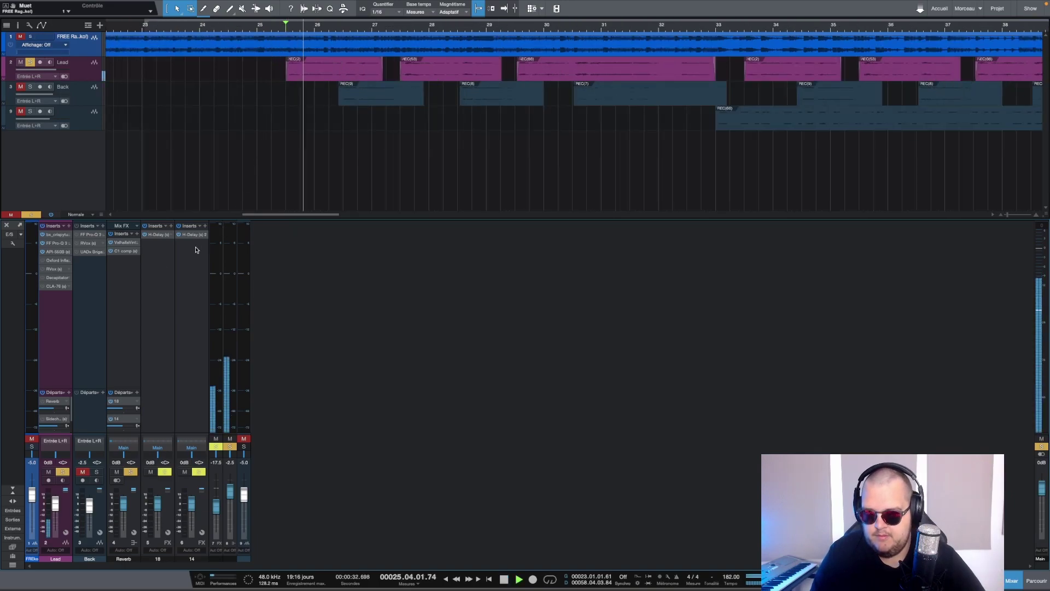
left_click(42, 261)
left_click(42, 269)
left_click(43, 277)
left_click(42, 286)
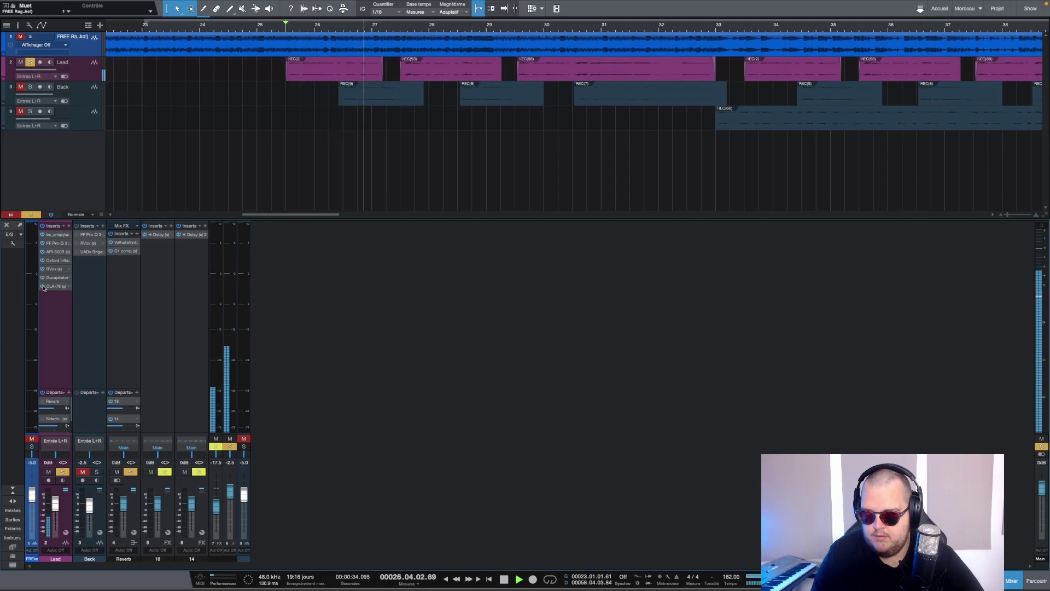
key("space")
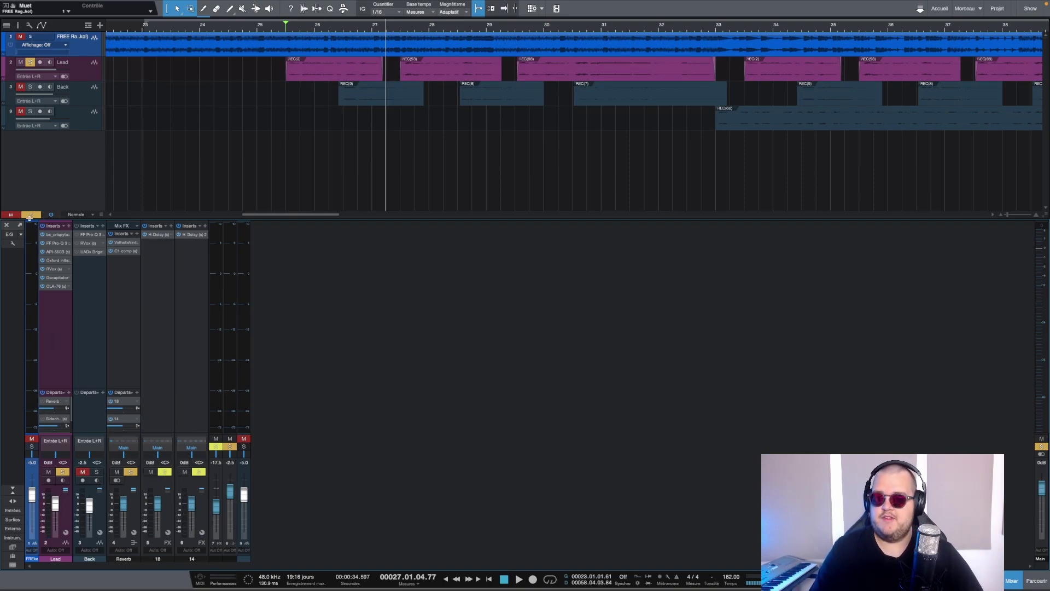
Step: Switch the solo from the Lead track to the unmuted Back track for listening, and open its FF Pro-Q 3 insert
left_click(30, 62)
left_click(34, 94)
left_click(21, 86)
left_click(30, 86)
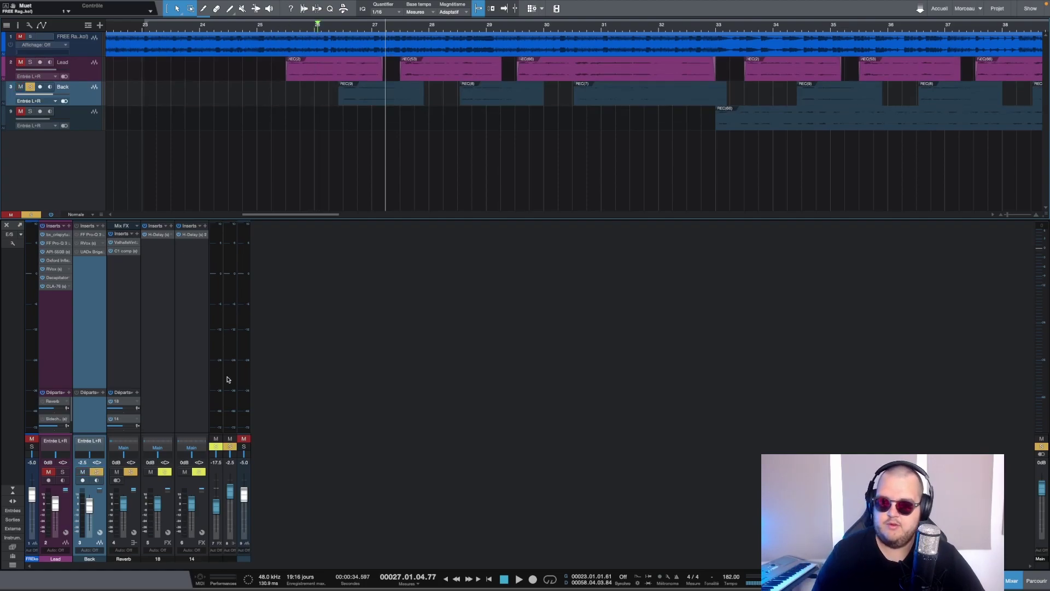
key("space")
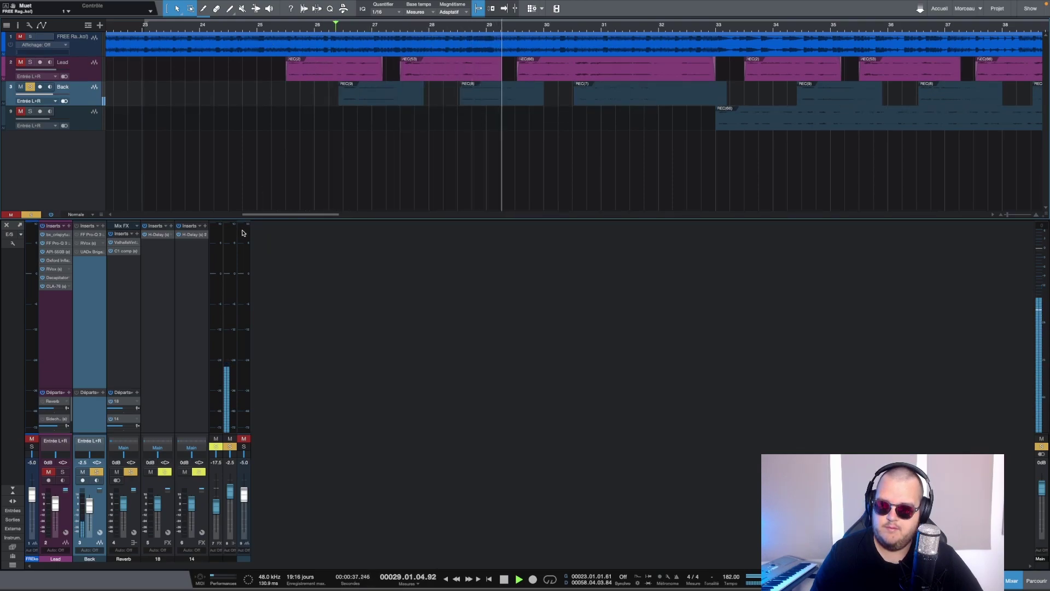
left_click(89, 234)
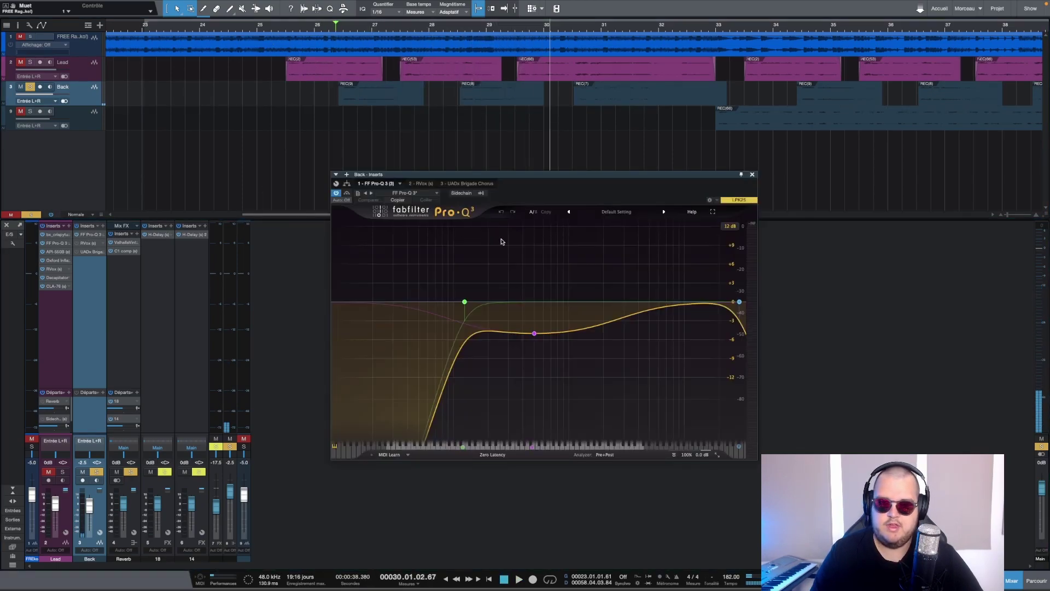
Step: Play the backing vocal alone to check the FF Pro-Q 3 curve on the Back track
mouse_move(457, 267)
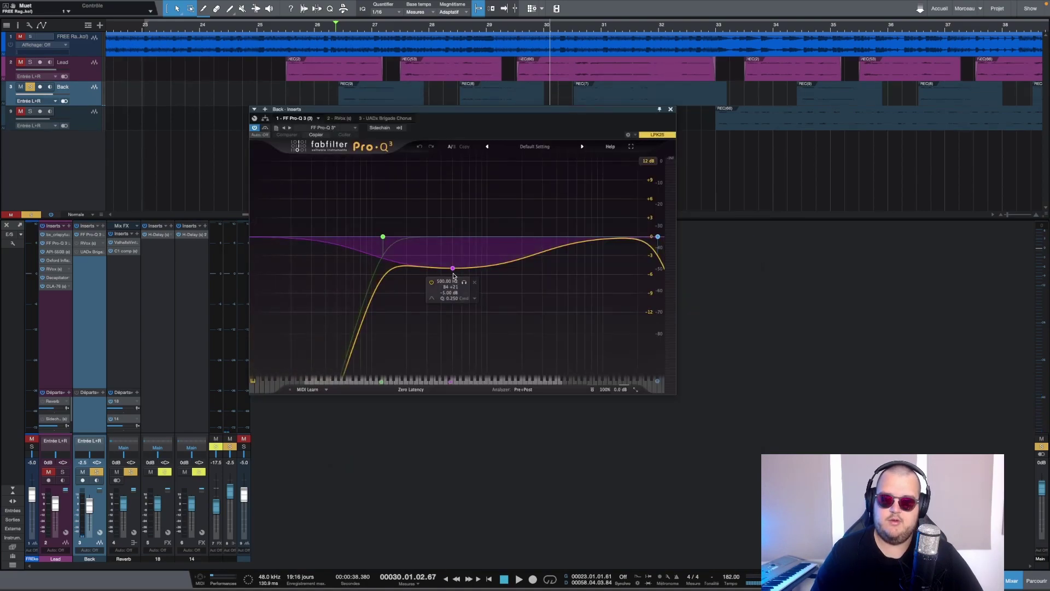
key("space")
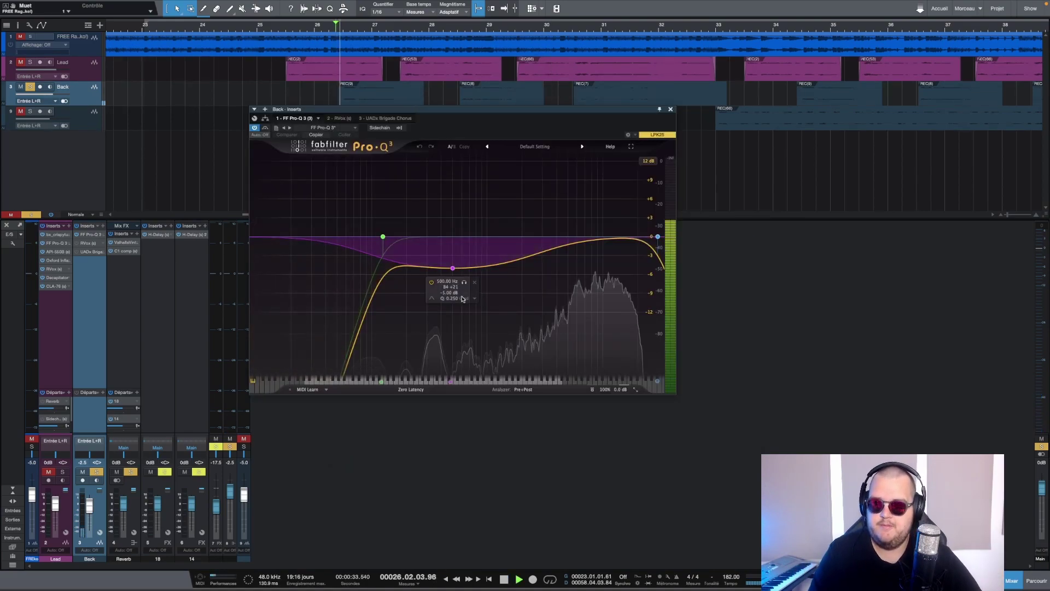
key("space")
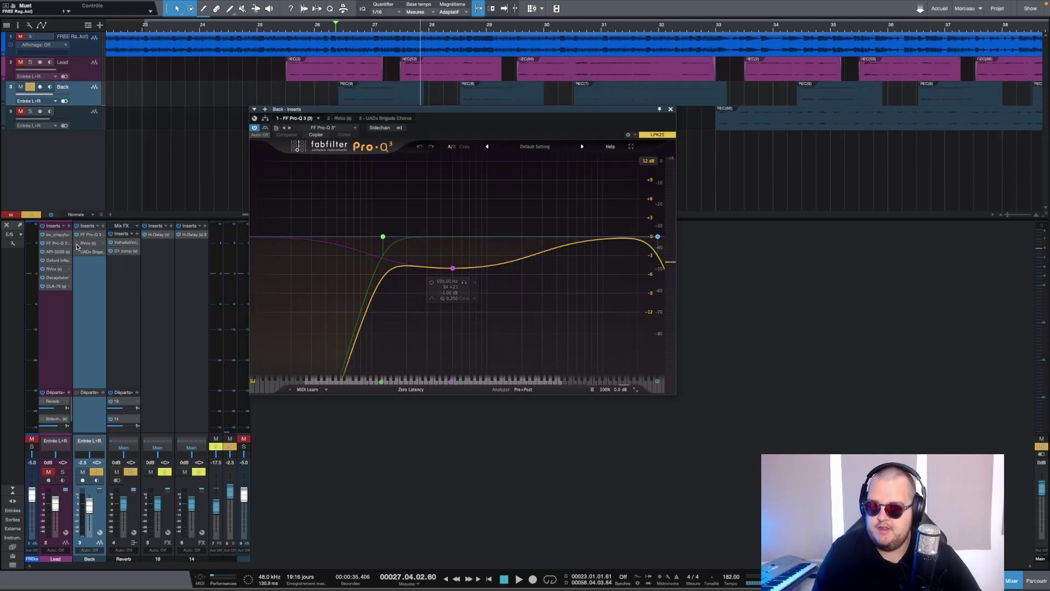
Step: Open RVox on the Back track and play the backing vocal to check its compression and gain
left_click(87, 243)
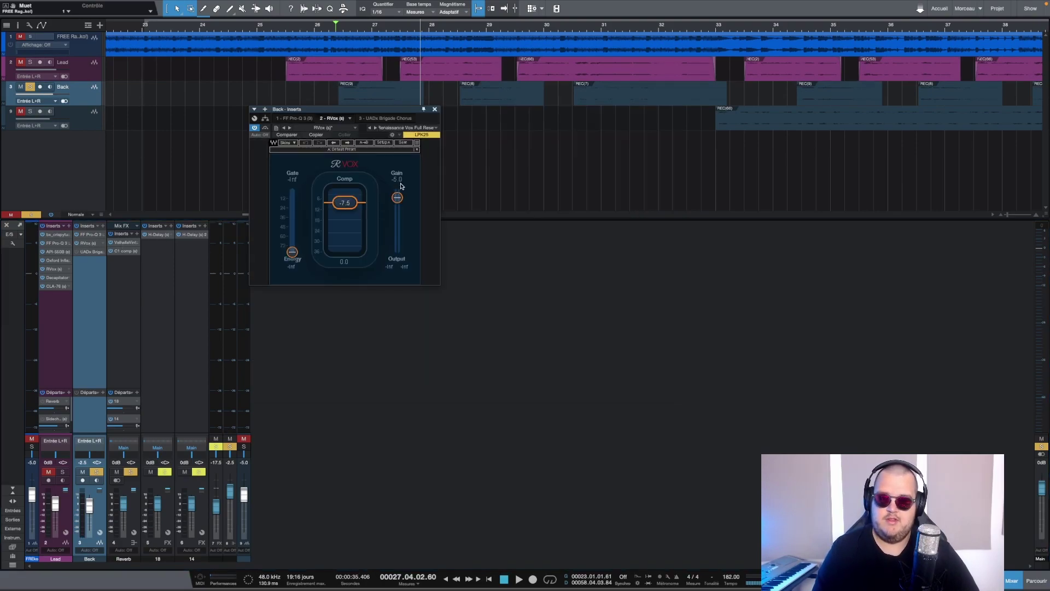
key("space")
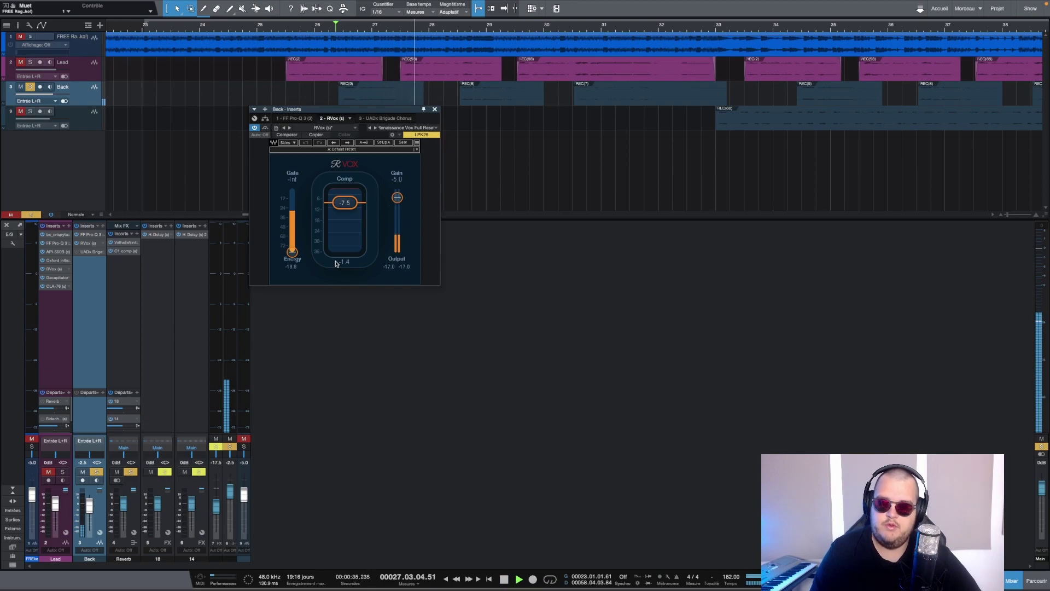
key("space")
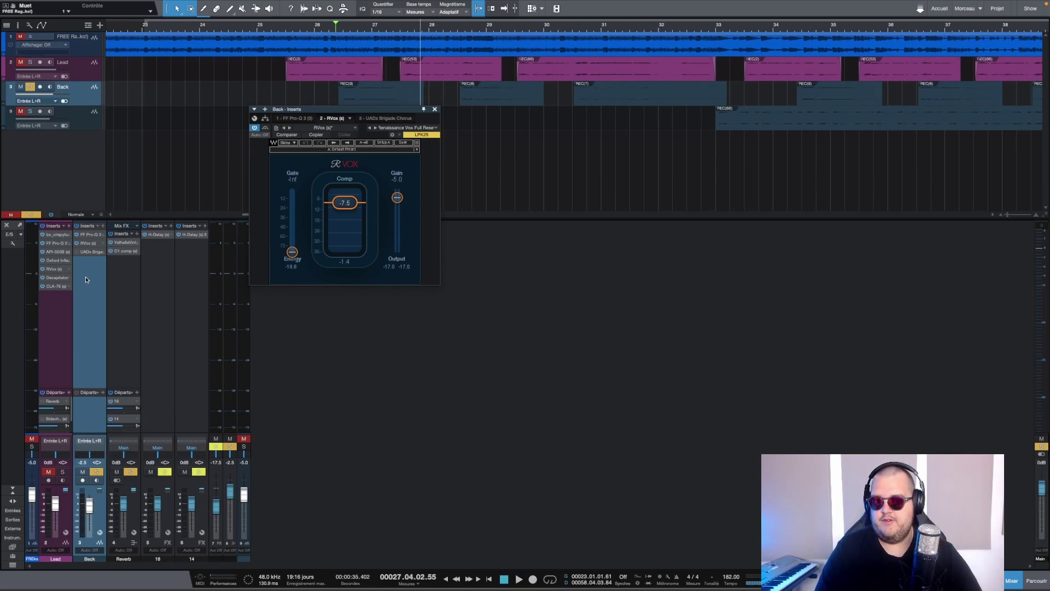
Step: Open the UADx Brigade Chorus on the Back track and listen to its effect on the backing vocal
left_click(90, 253)
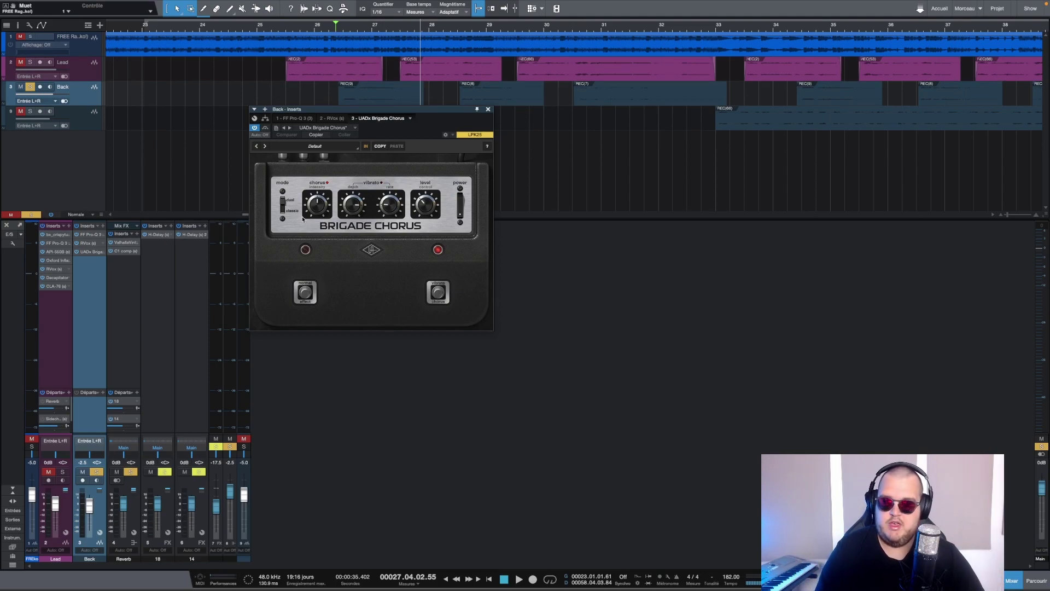
key("space")
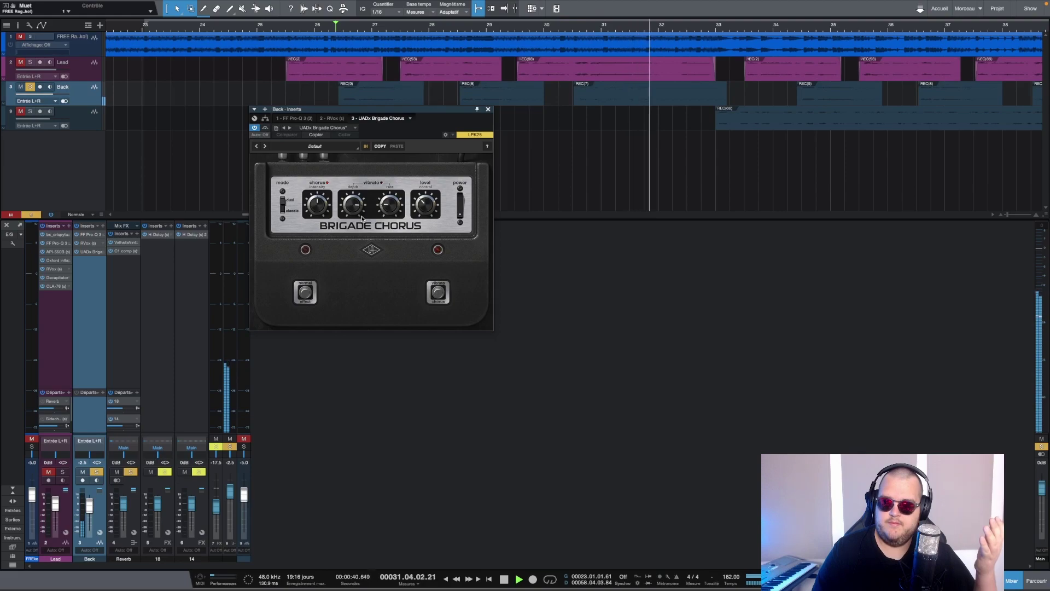
key("space")
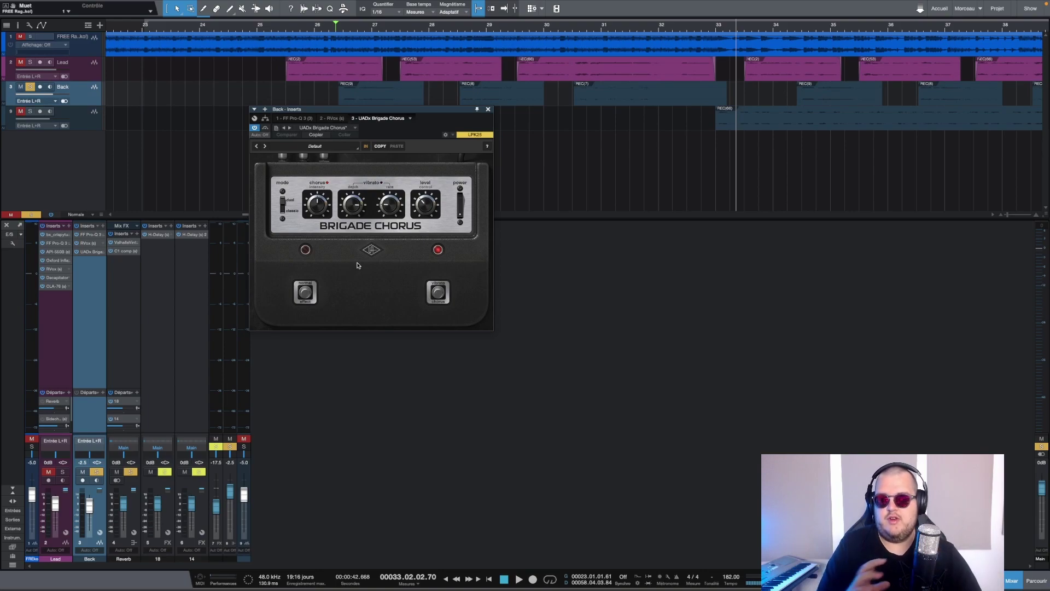
Step: Unmute and solo the Lead track, play it with the backing vocal from the first Lead clip, and close the Brigade Chorus
left_click(285, 52)
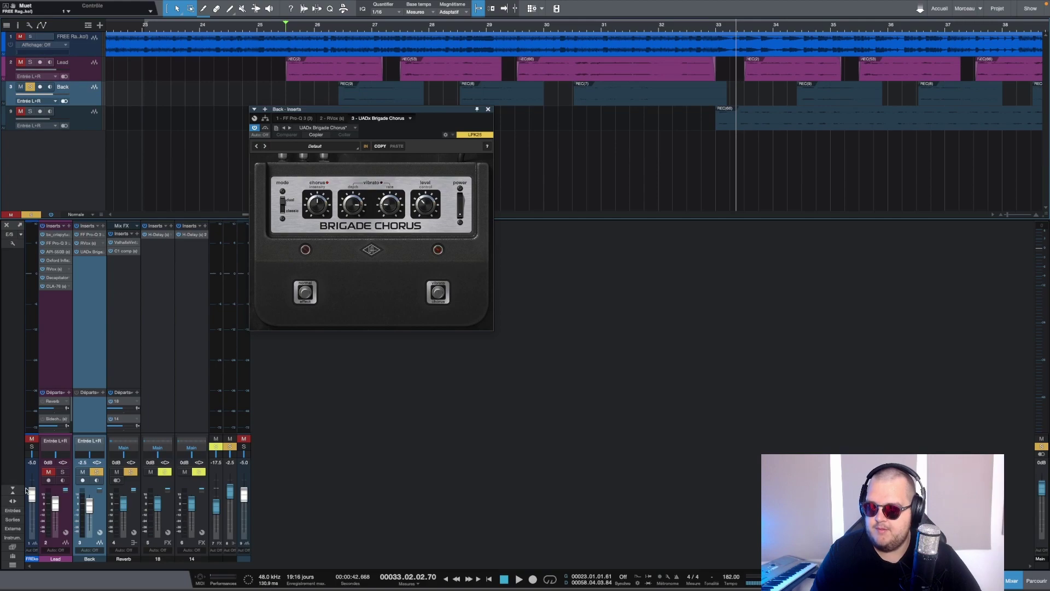
left_click(48, 471)
left_click(63, 472)
key("space")
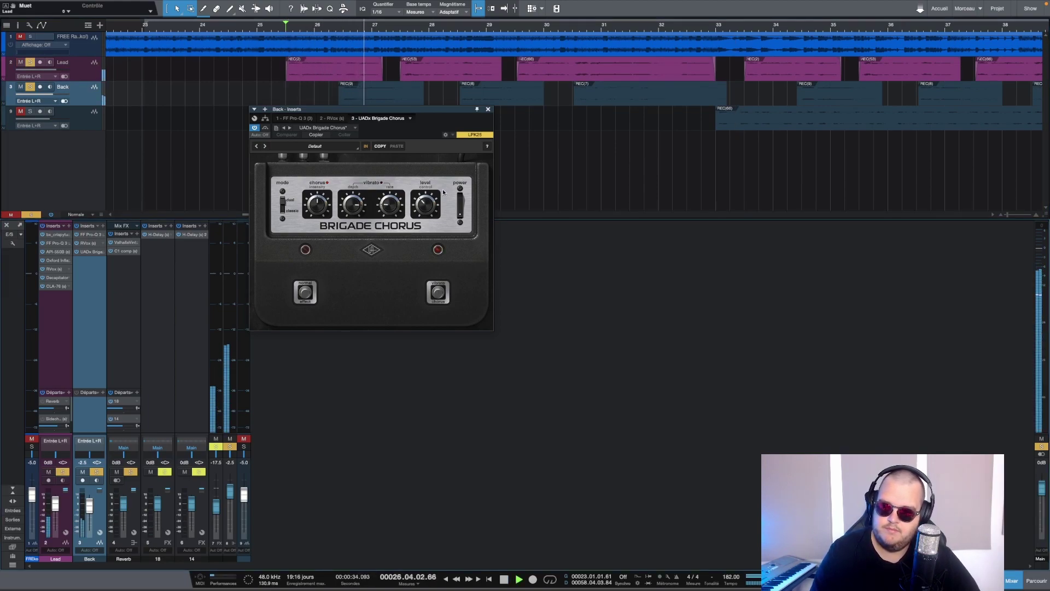
left_click(488, 109)
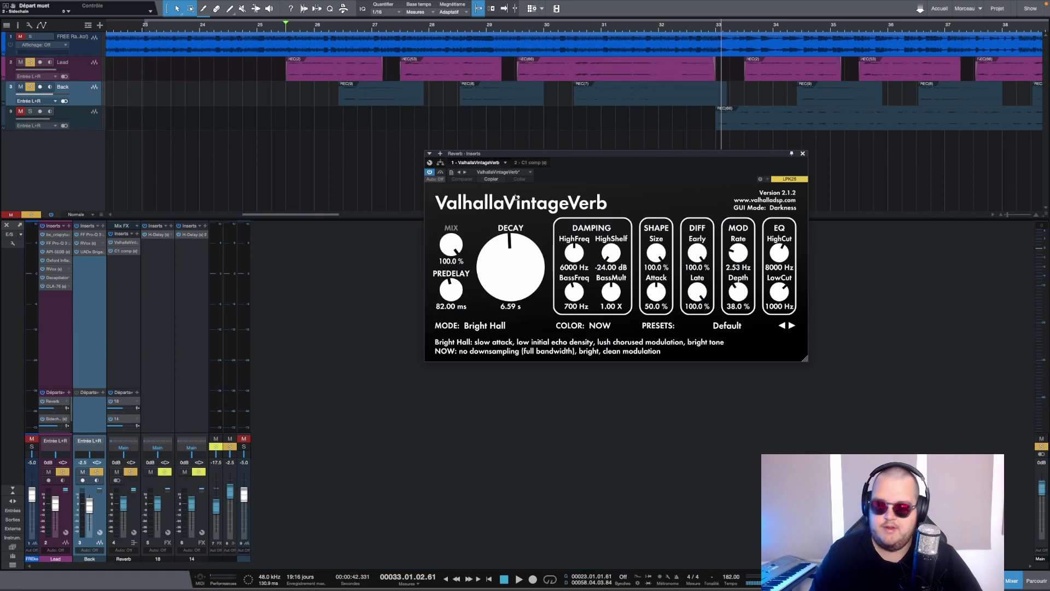
Step: Mute the Back track and listen to the lead vocal through ValhallaVintageVerb with the sidechain send bypassed
left_click_drag(774, 166, 623, 125)
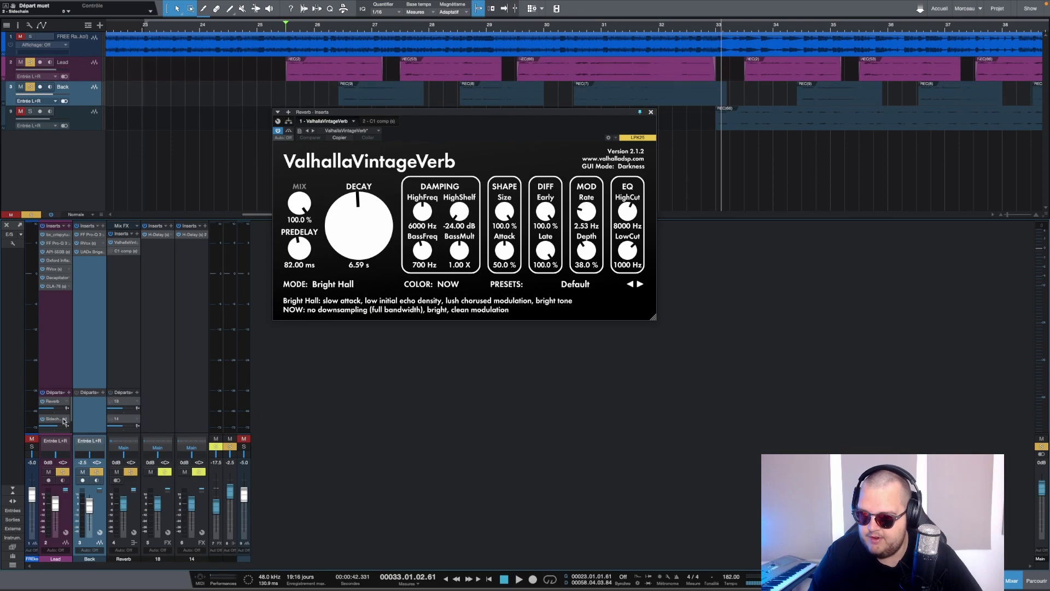
key("space")
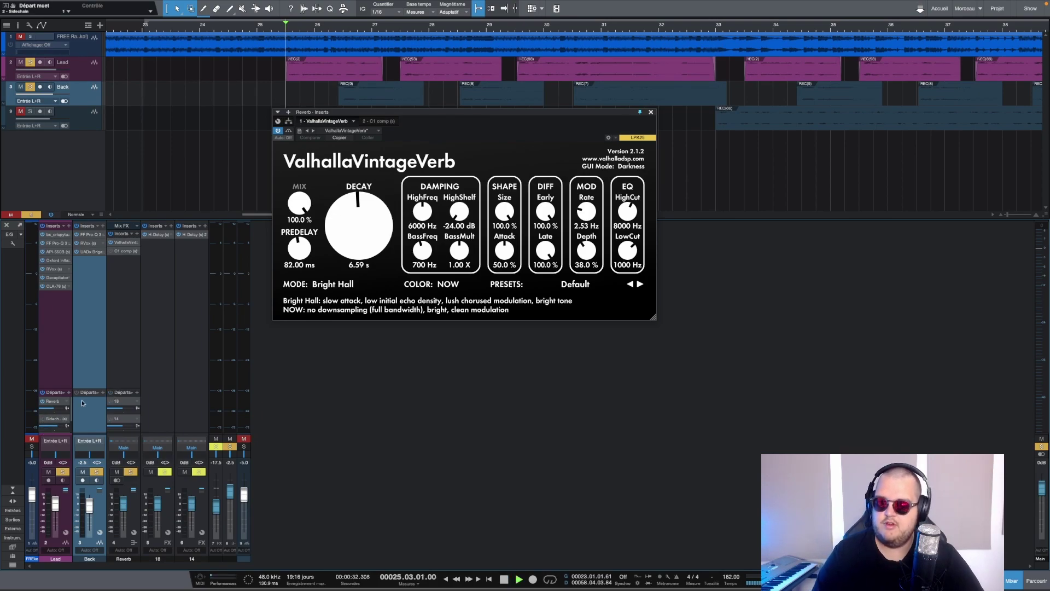
left_click(84, 471)
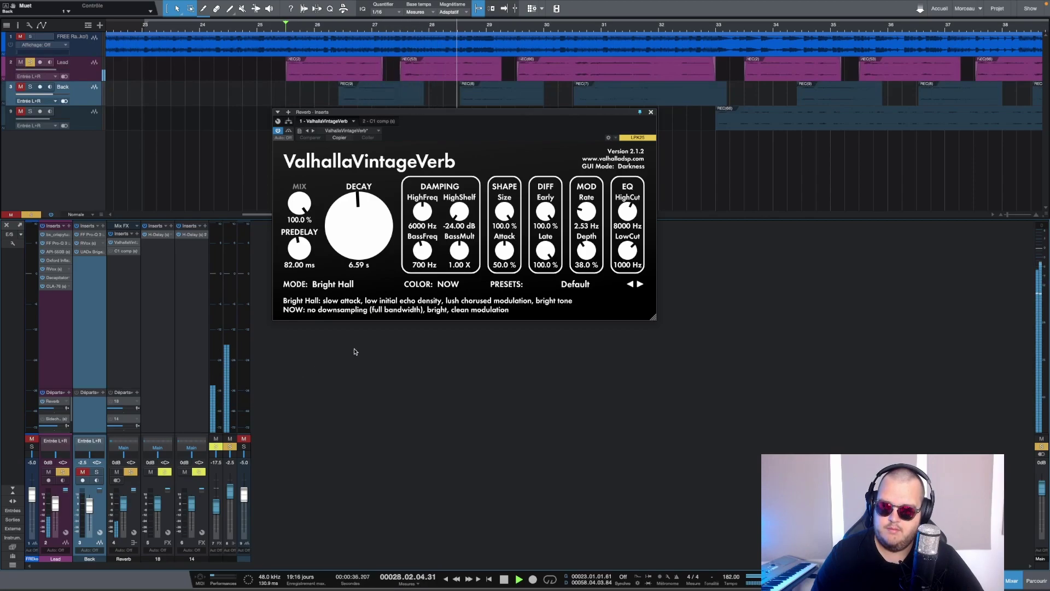
key("space")
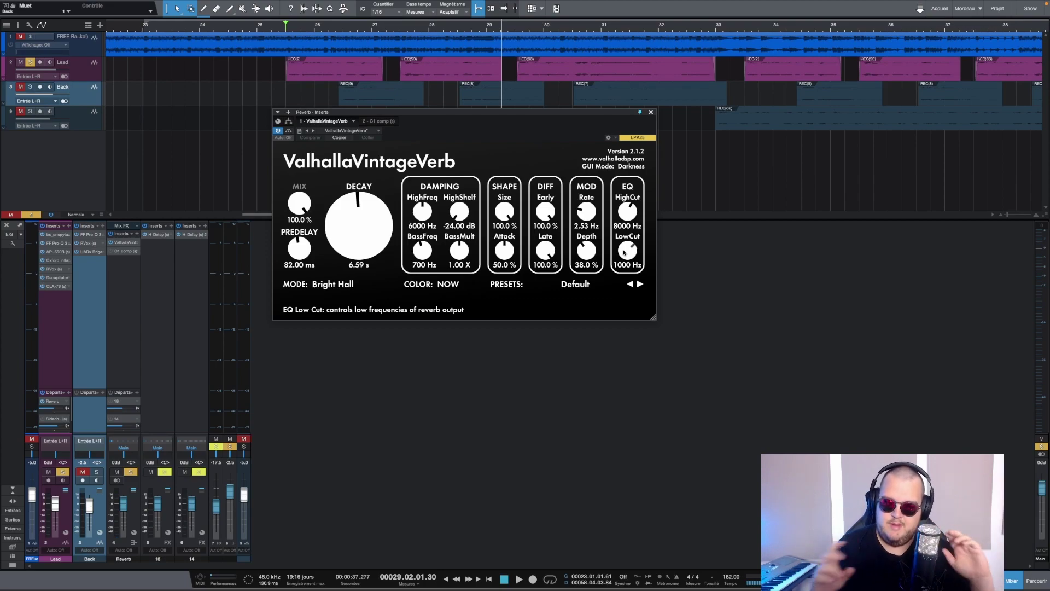
key("space")
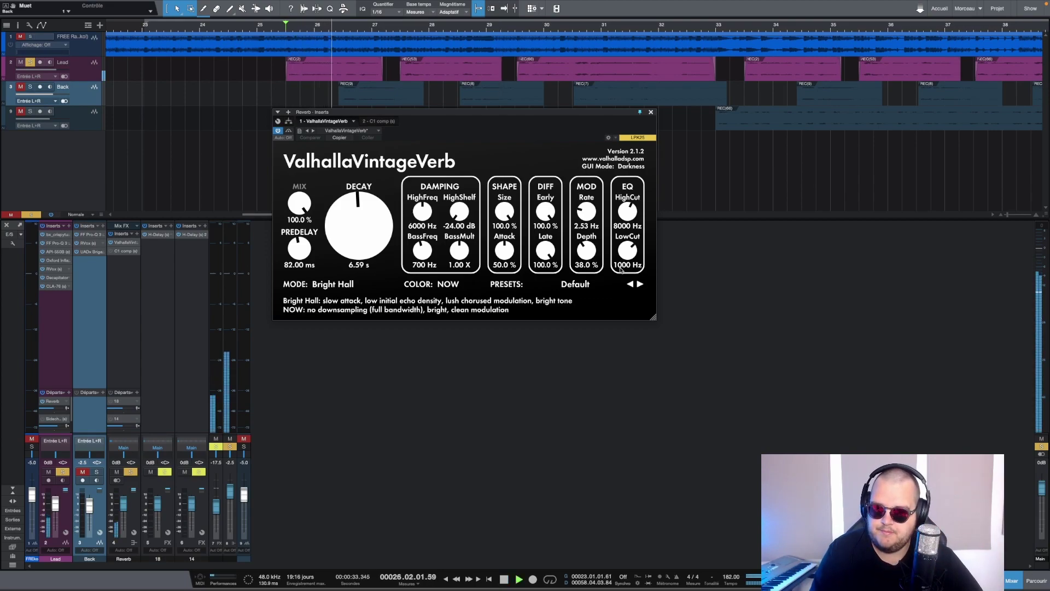
key("space")
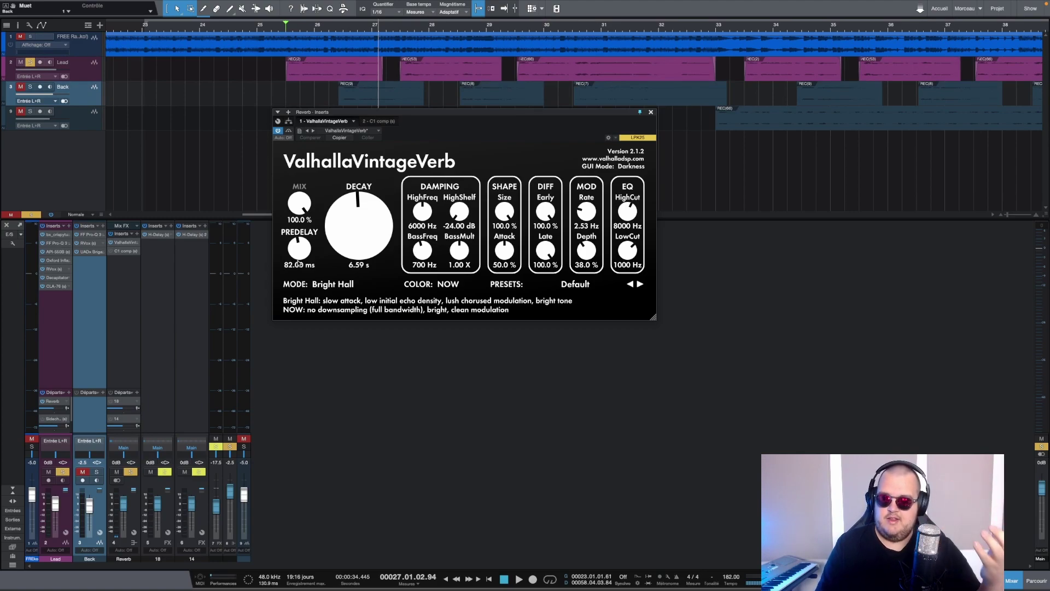
key("space")
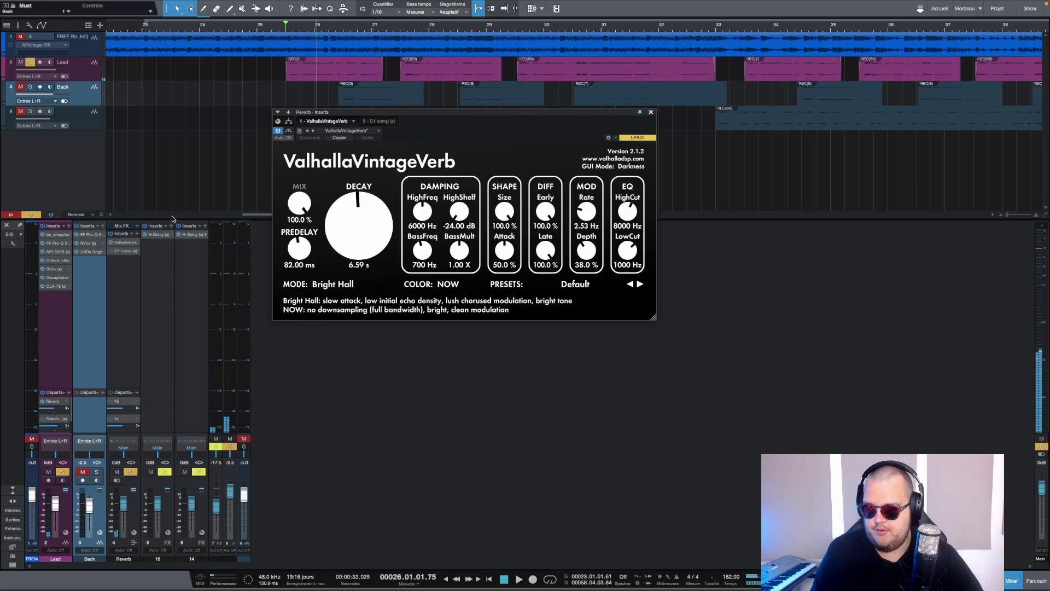
Step: Open the C1 comp on the Reverb channel and reactivate the Lead track's sidechain send
left_click(124, 251)
left_click(42, 419)
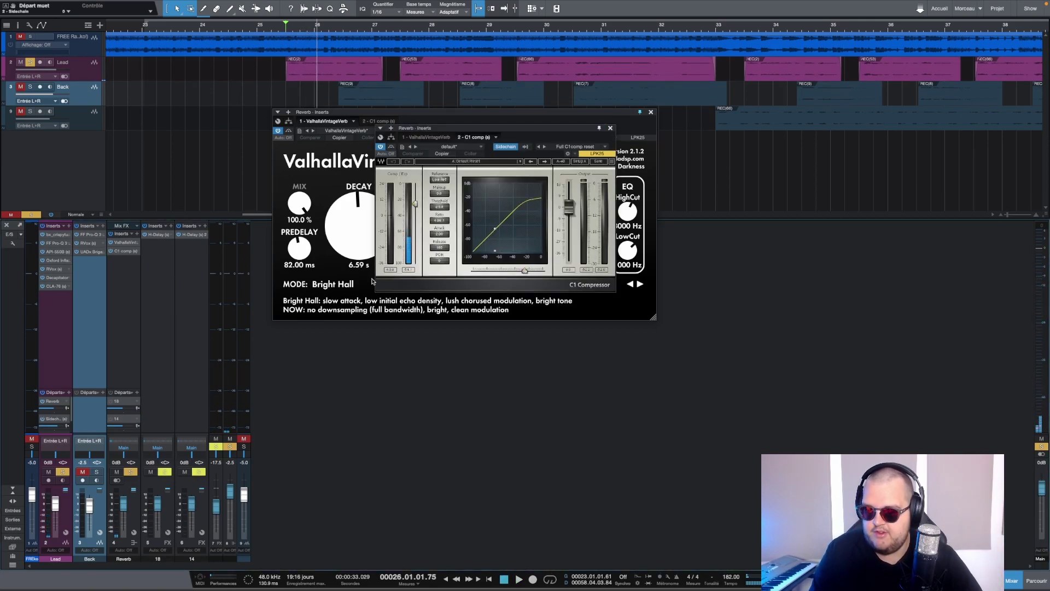
Step: Review the C1 compressor's sidechain sources and its ratio and release settings
left_click(525, 147)
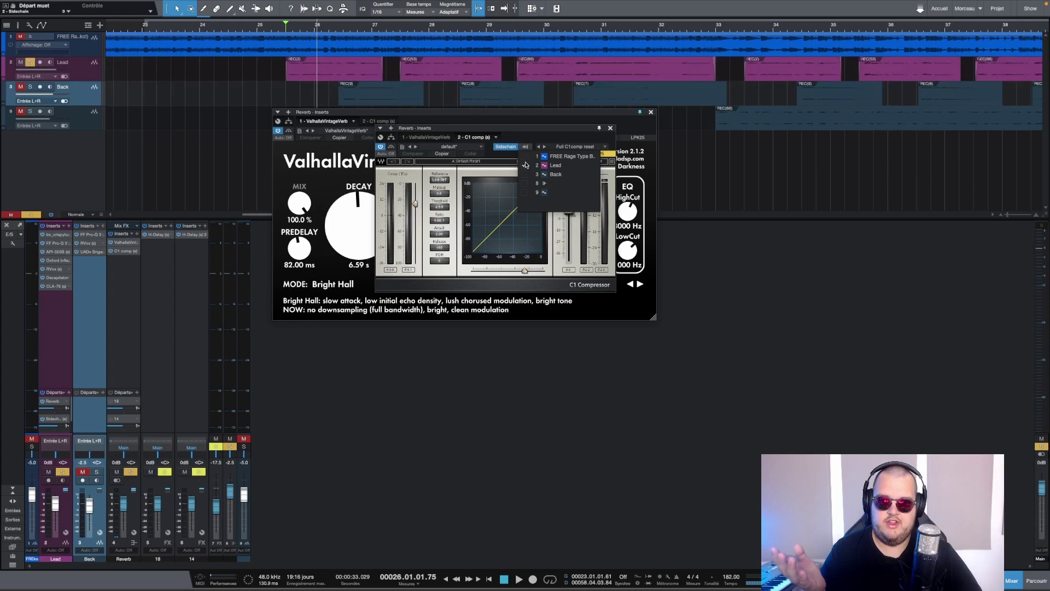
left_click(535, 133)
left_click(444, 220)
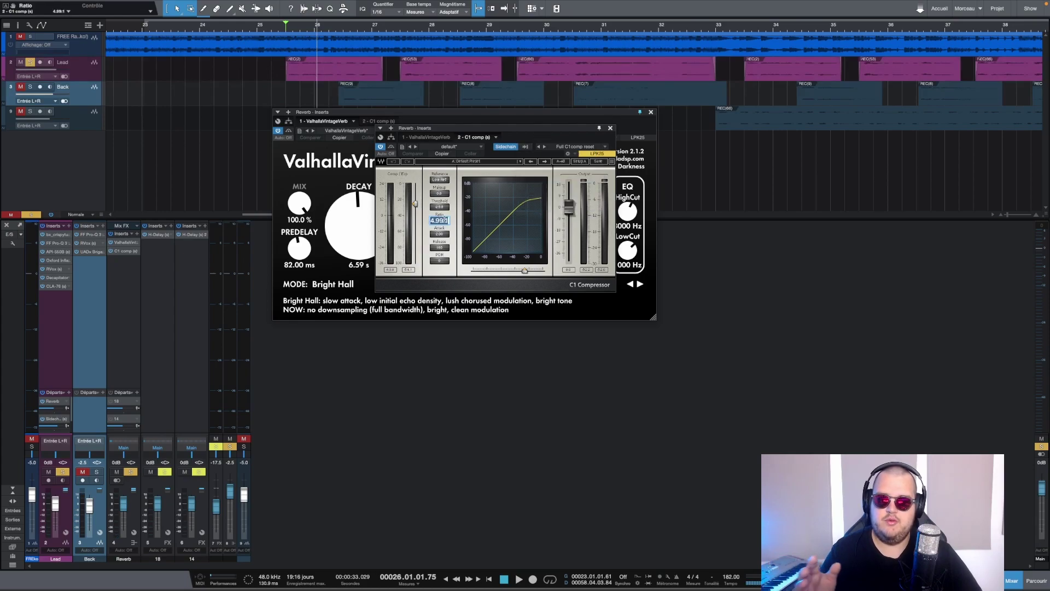
left_click(460, 207)
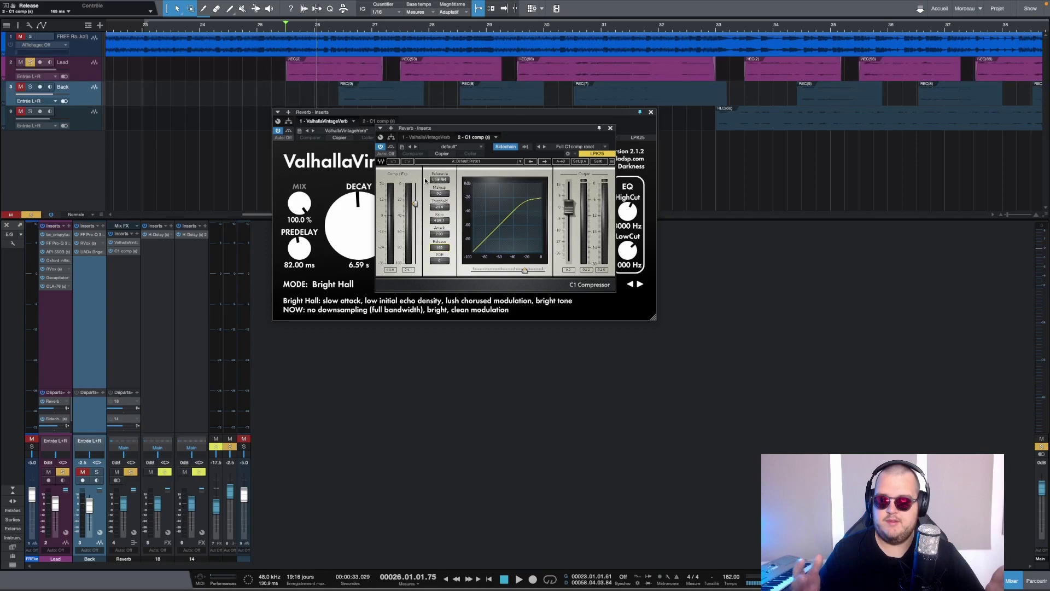
Step: Play the lead vocal and lower the C1 compressor's threshold to -31.4 dB
key("space")
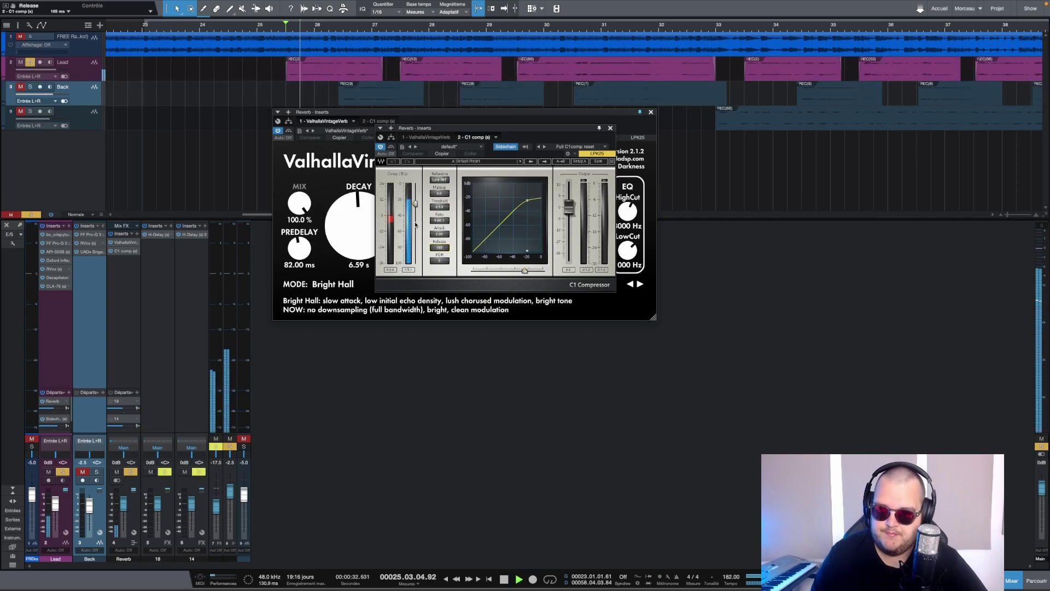
left_click_drag(415, 204, 416, 207)
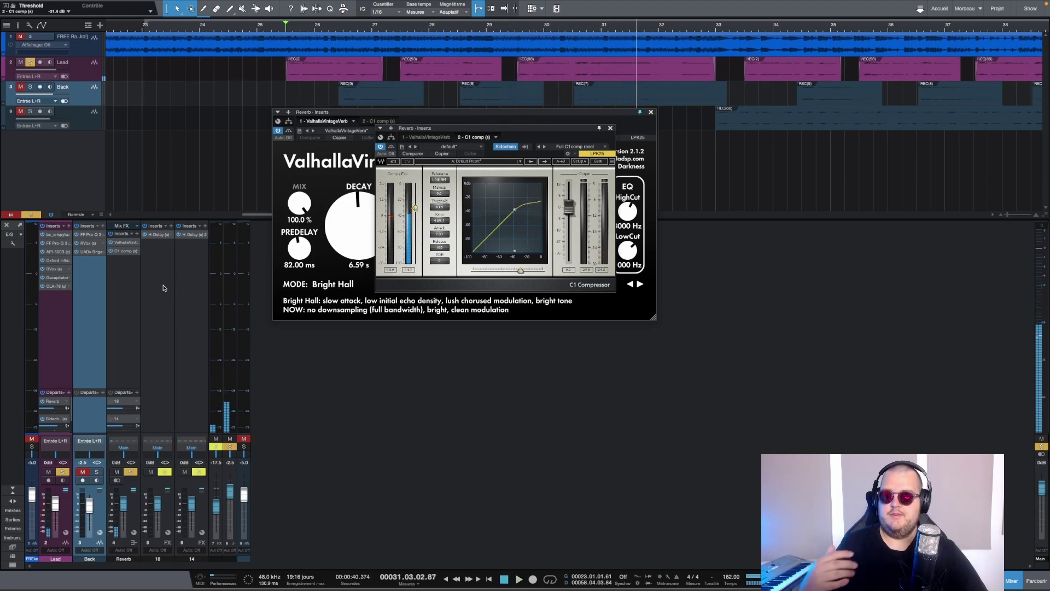
Step: Compare the lead vocal's reverb with the sidechained C1 compressor bypassed and active
left_click(381, 148)
key("space")
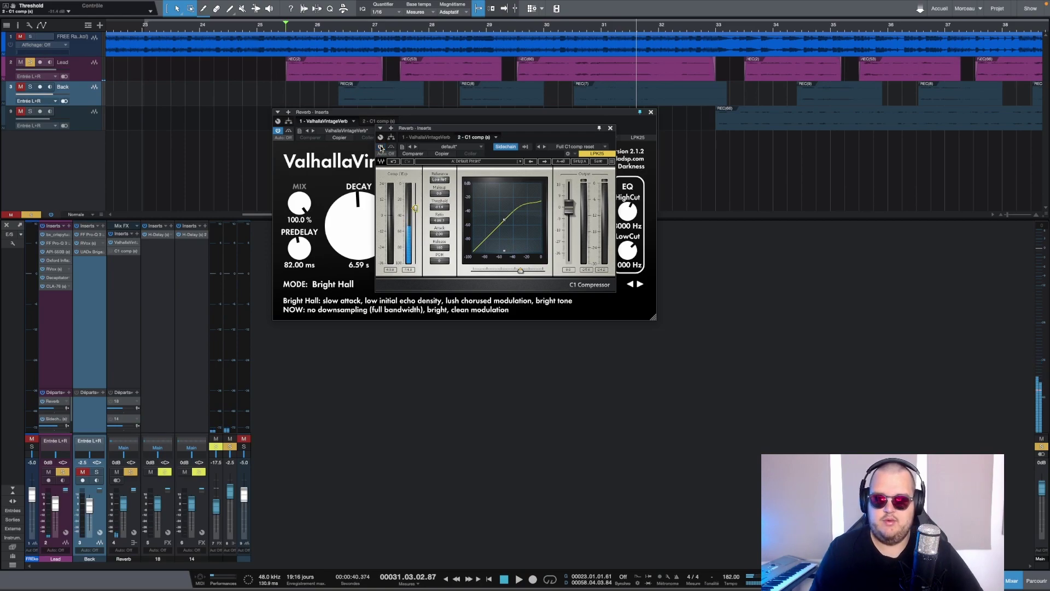
key("space")
left_click(381, 148)
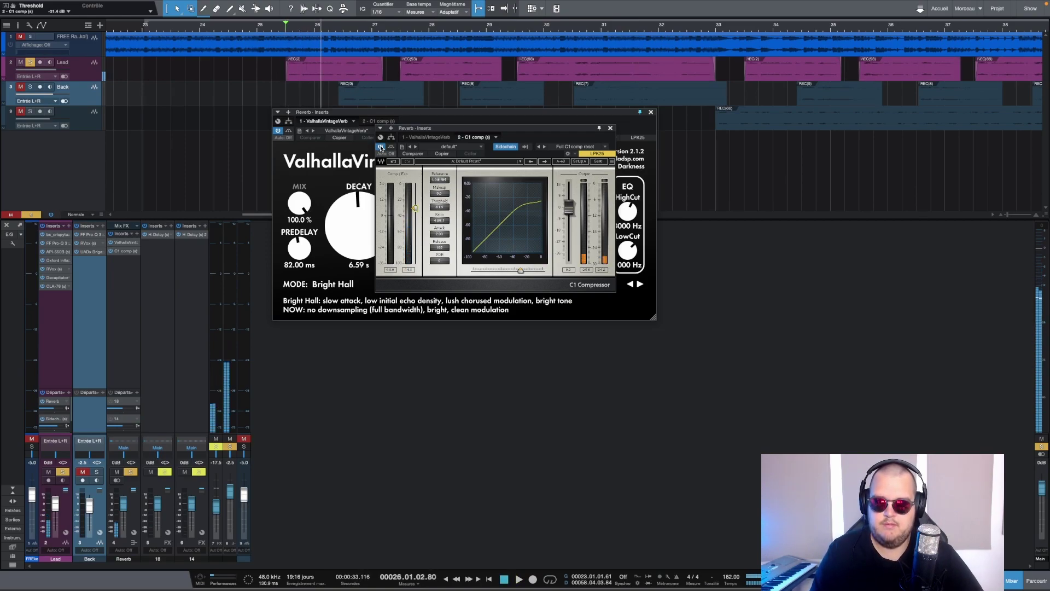
key("space")
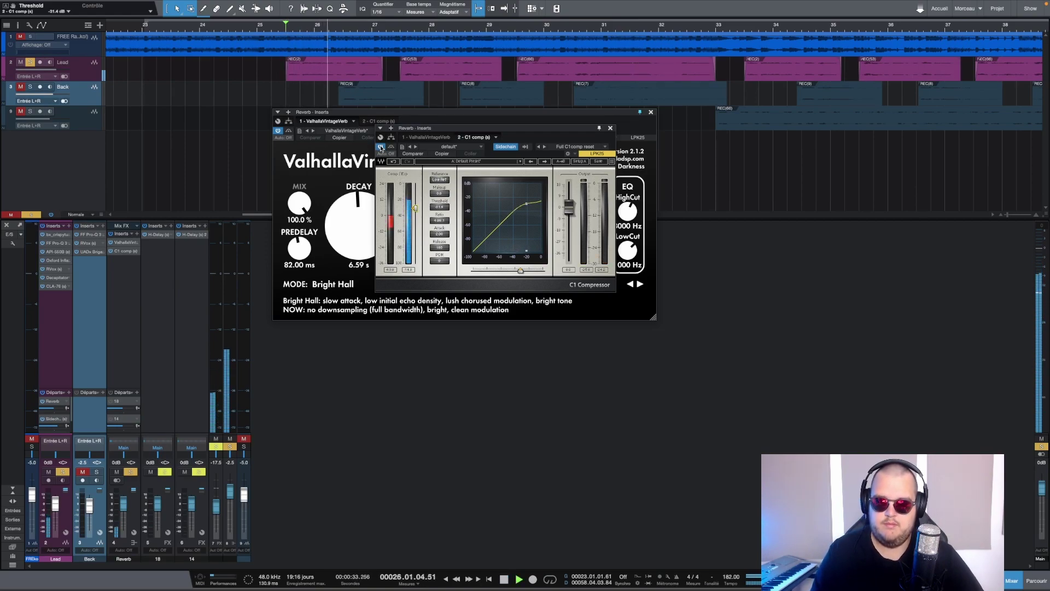
Step: Raise the C1 compressor's threshold slightly during playback, and close the reverb's insert windows
left_click_drag(415, 208, 415, 203)
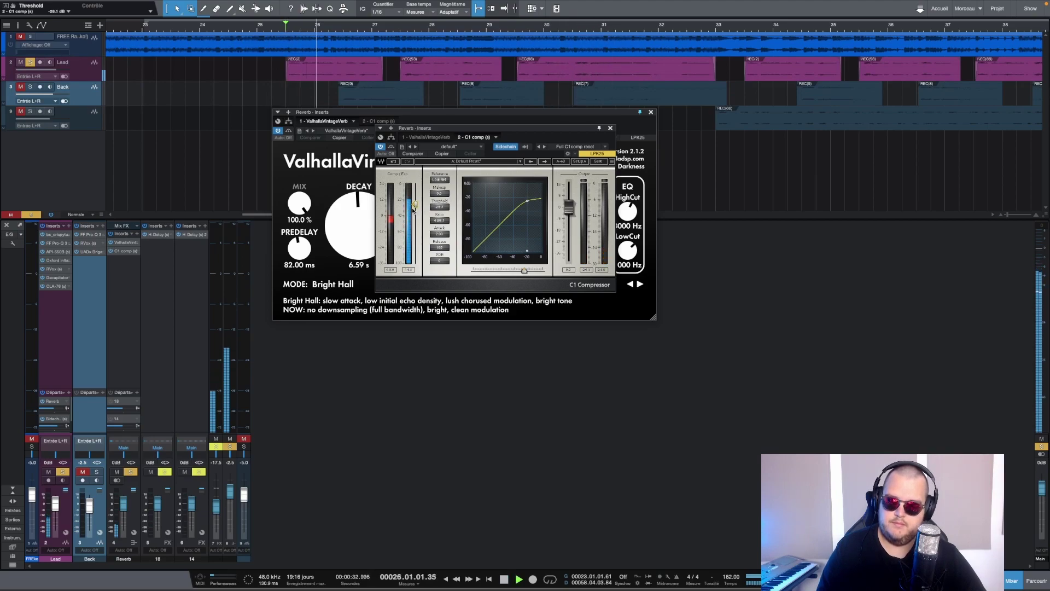
key("space")
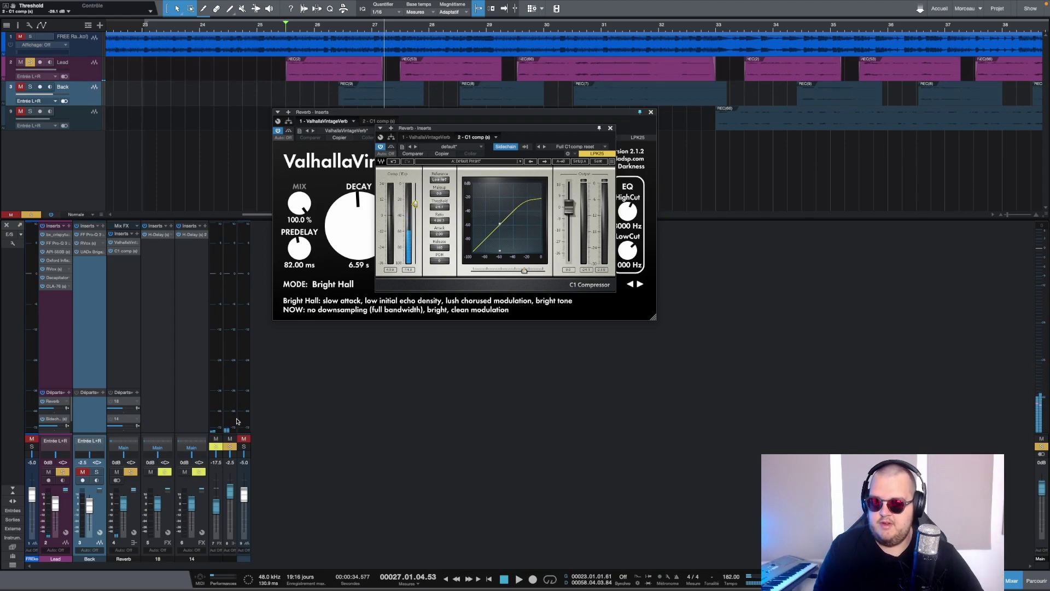
left_click(611, 128)
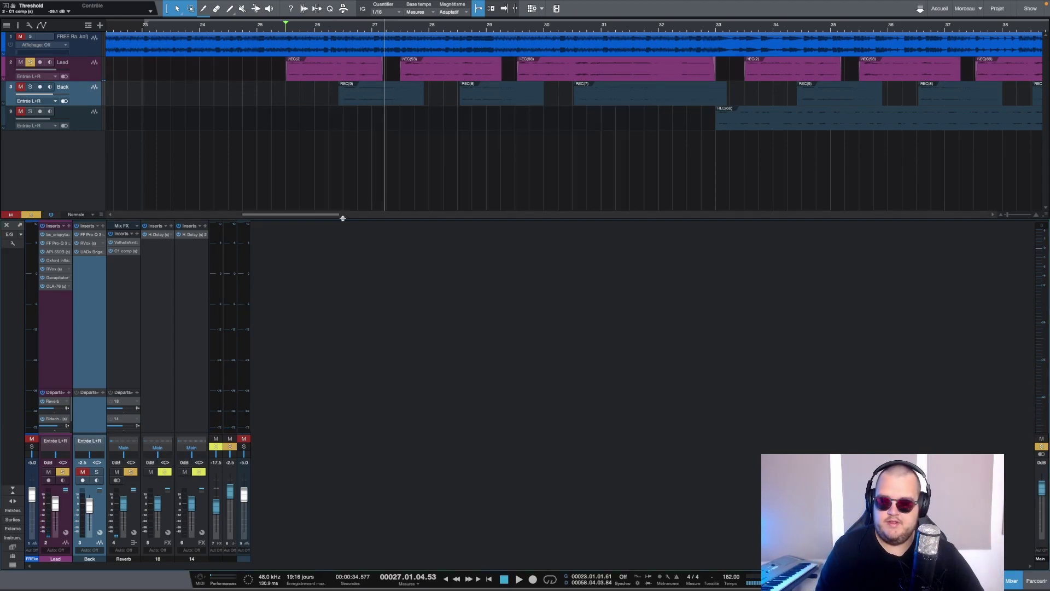
Step: Open the H-Delay inserts on the 18 and 14 delay channels to review their settings
left_click(160, 278)
left_click(192, 278)
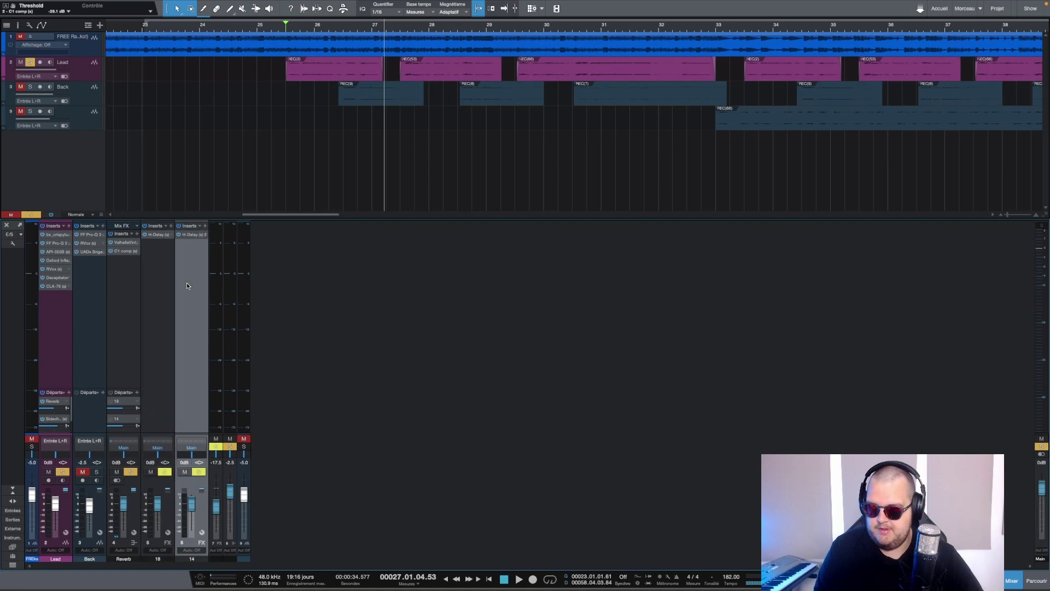
left_click(154, 290)
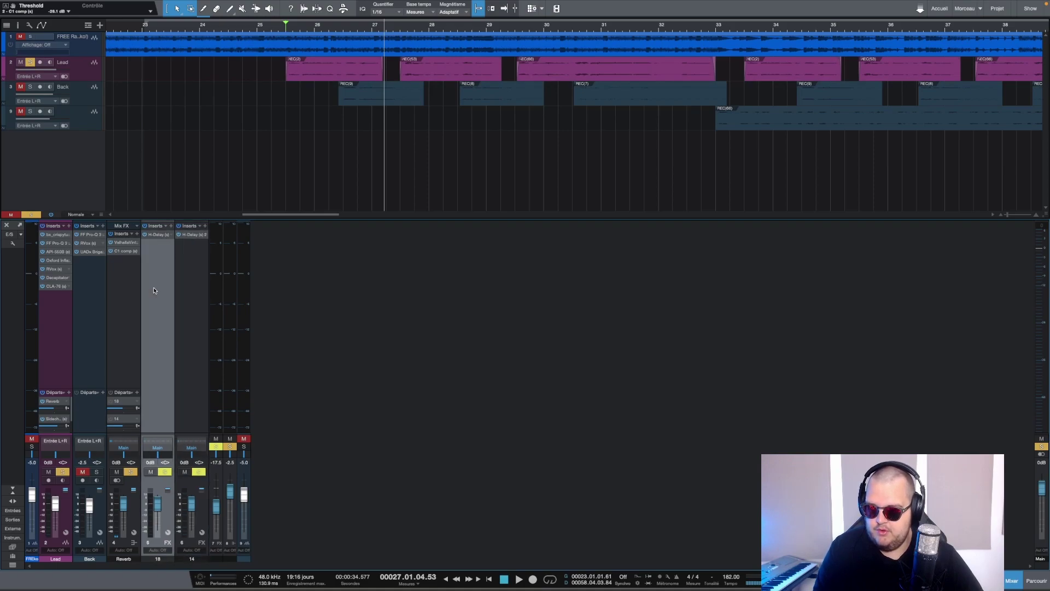
left_click(160, 235)
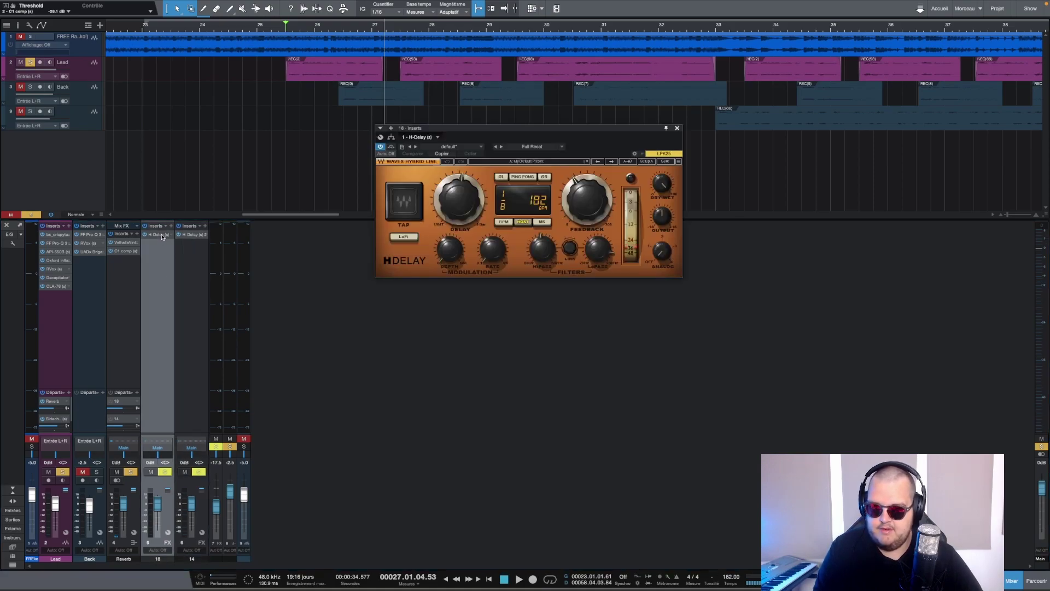
left_click(199, 236)
left_click_drag(279, 99, 256, 76)
left_click(365, 56)
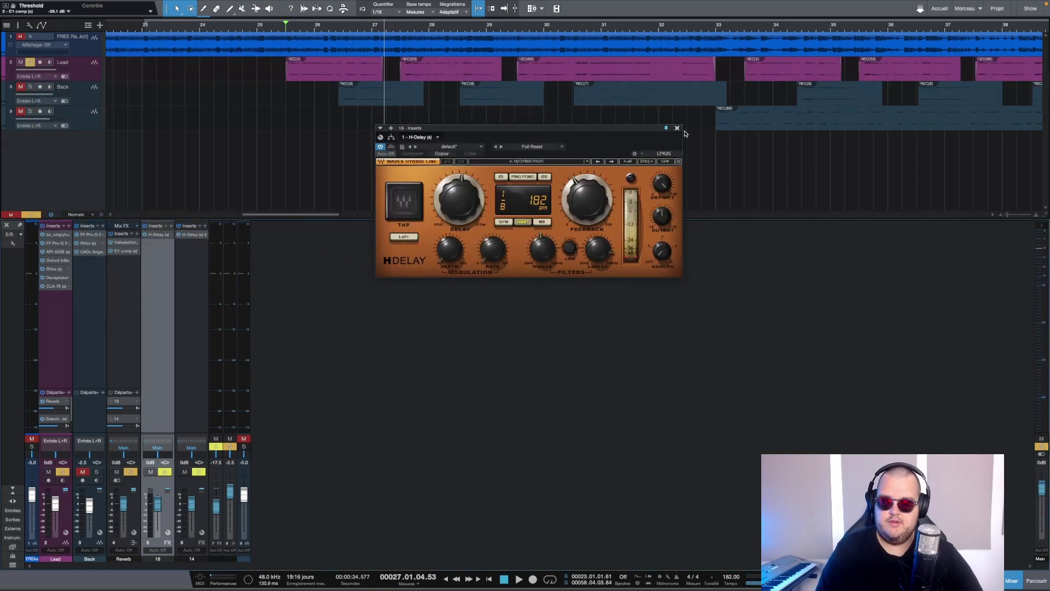
Step: Close the H-Delay window, audition the 14 delay channel at +10 dB, and reset its volume to 0 dB
left_click(677, 128)
left_click(129, 393)
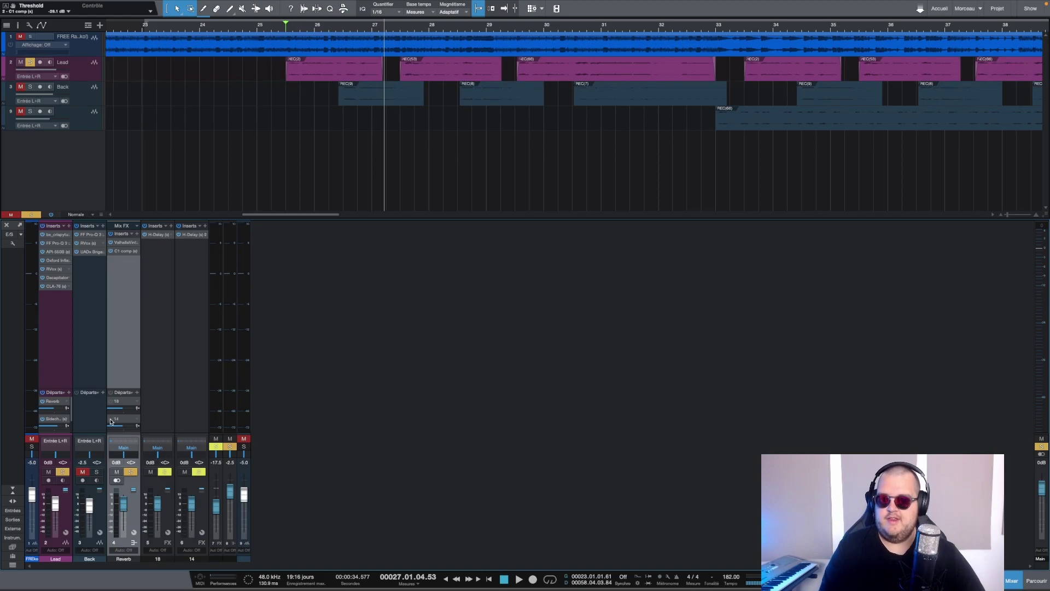
left_click_drag(189, 508, 198, 501)
key("space")
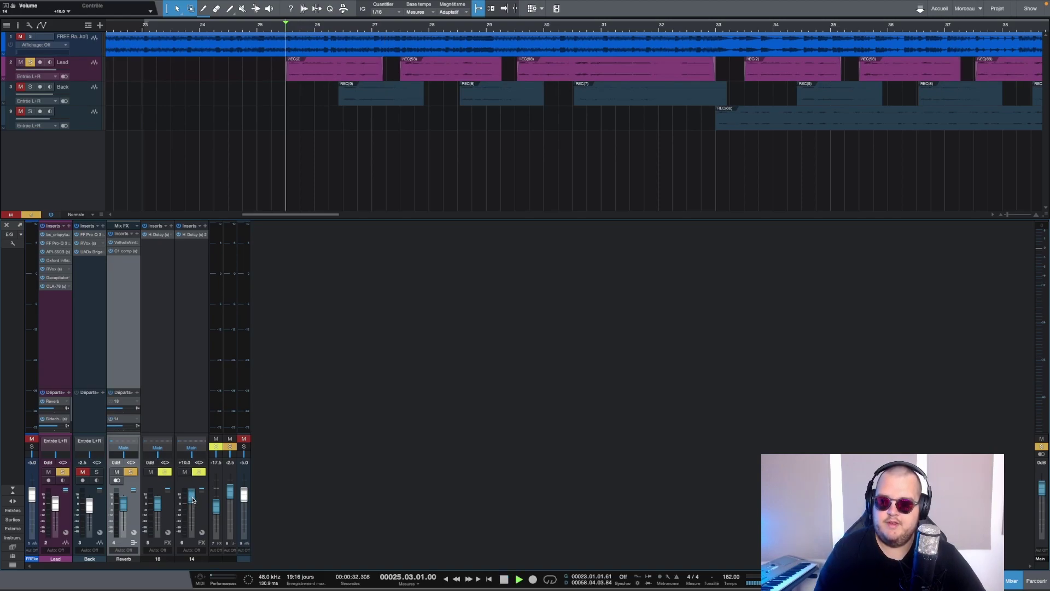
key("space")
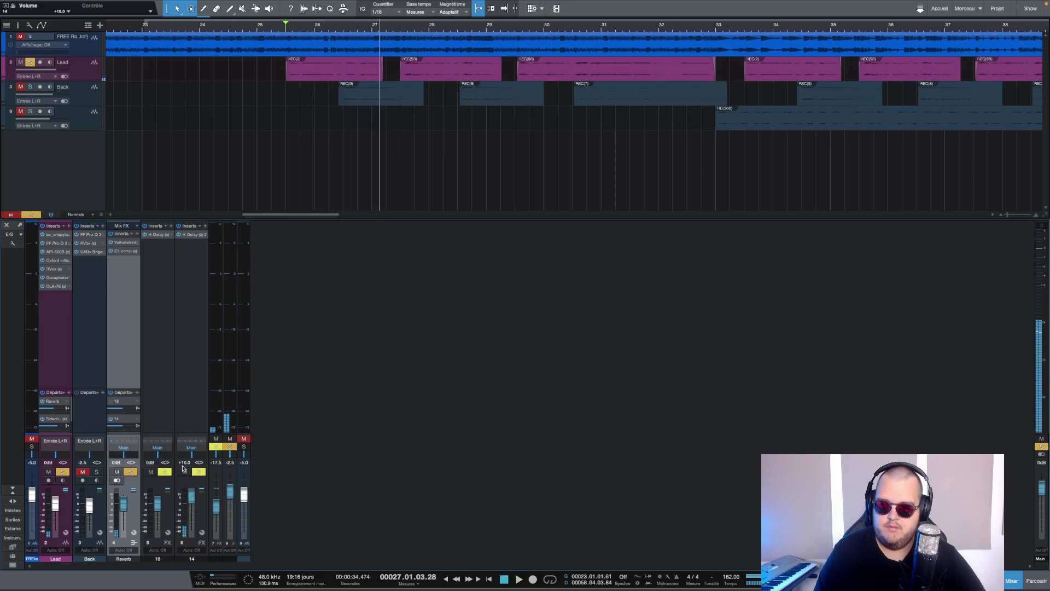
left_click(183, 465, "ctrl")
key("space")
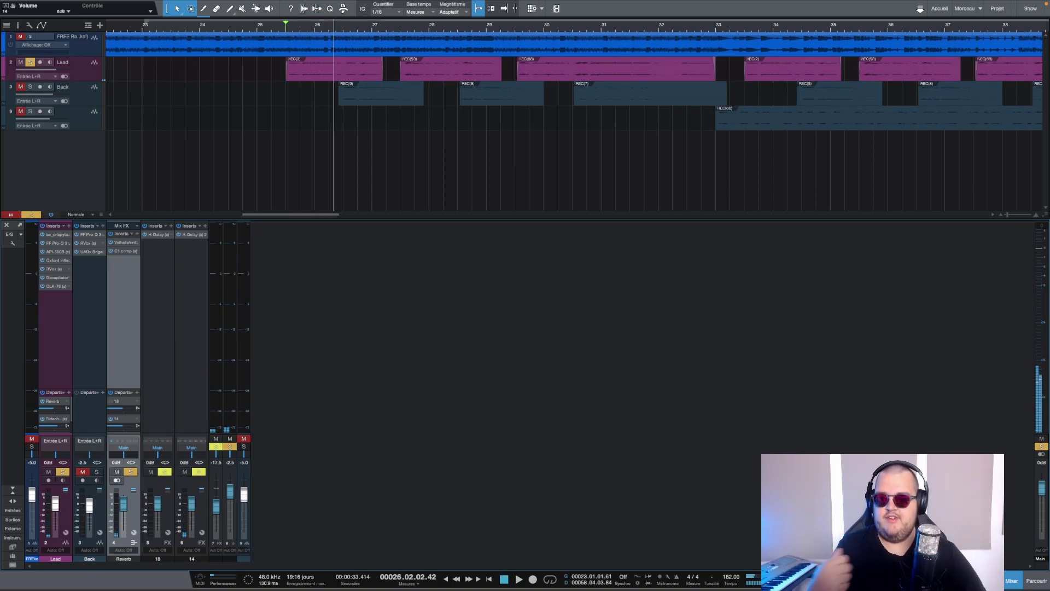
Step: Compare the reverb's playback with its 18 and 14 delay sends bypassed and active, leaving the sends on
left_click(110, 401)
key("space")
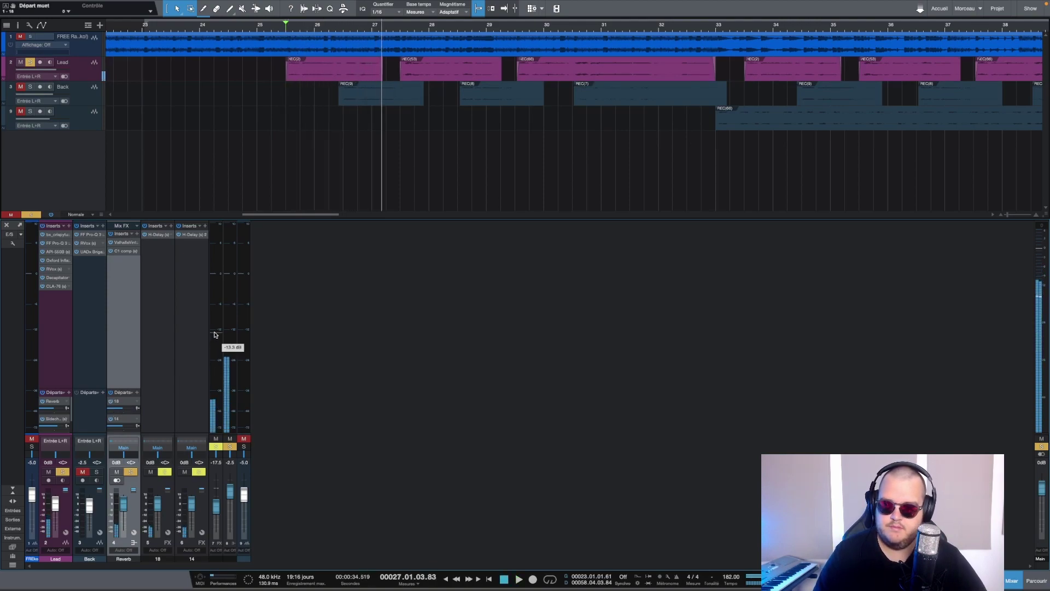
left_click(111, 393)
key("space")
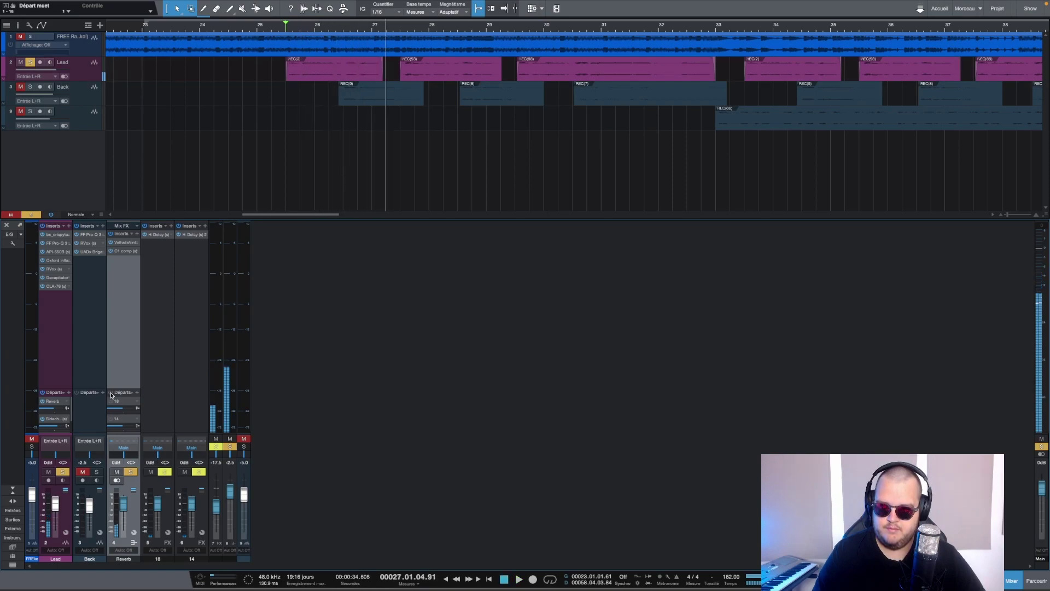
left_click(111, 392)
key("space")
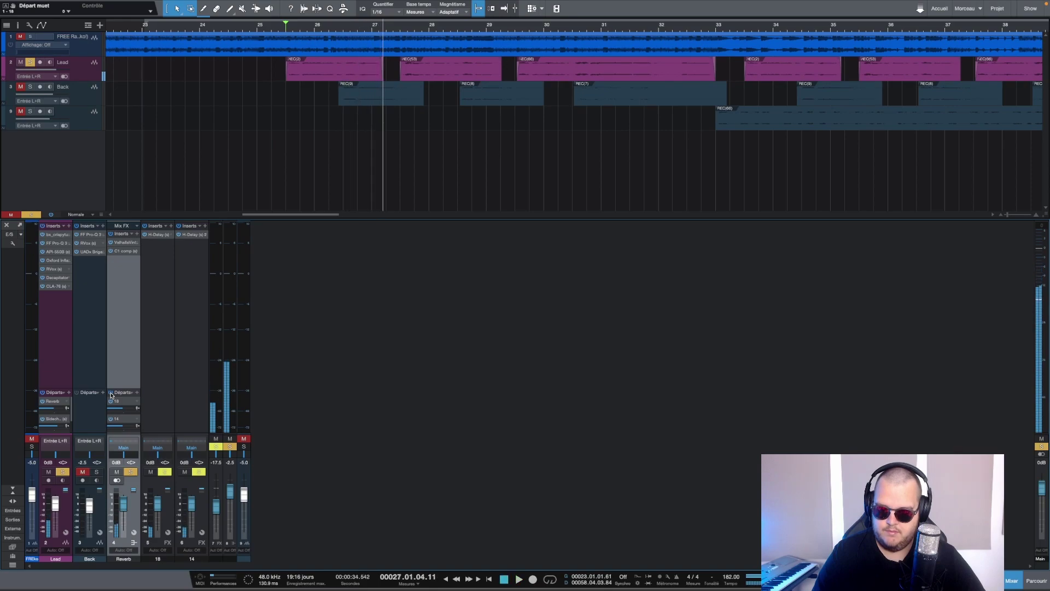
Step: Audition the 18 channel's H-Delay at 1/16 with ping-pong, and return it to 1/8 without ping-pong
left_click(158, 235)
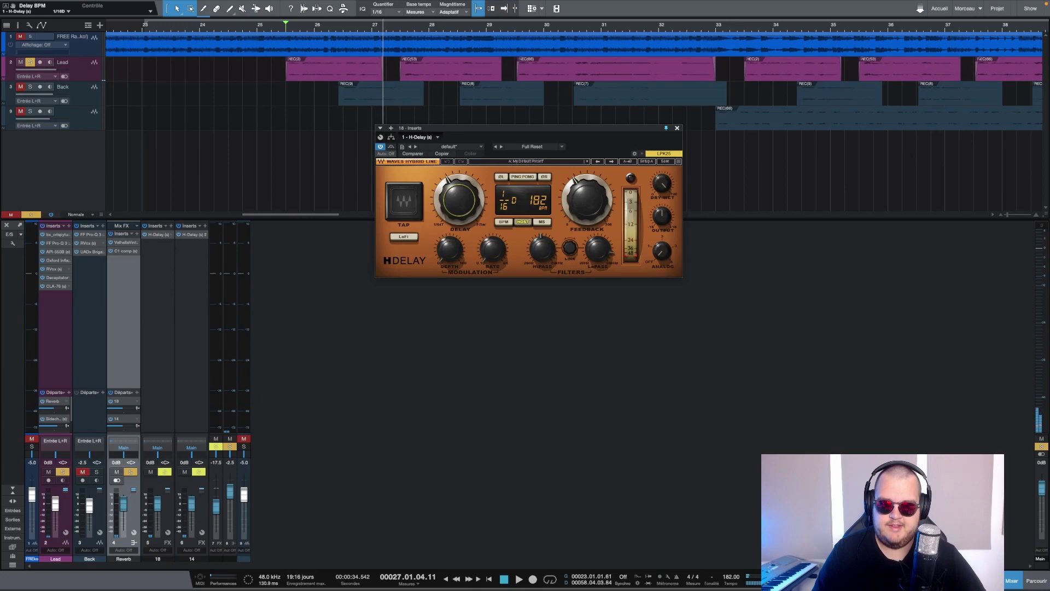
key("space")
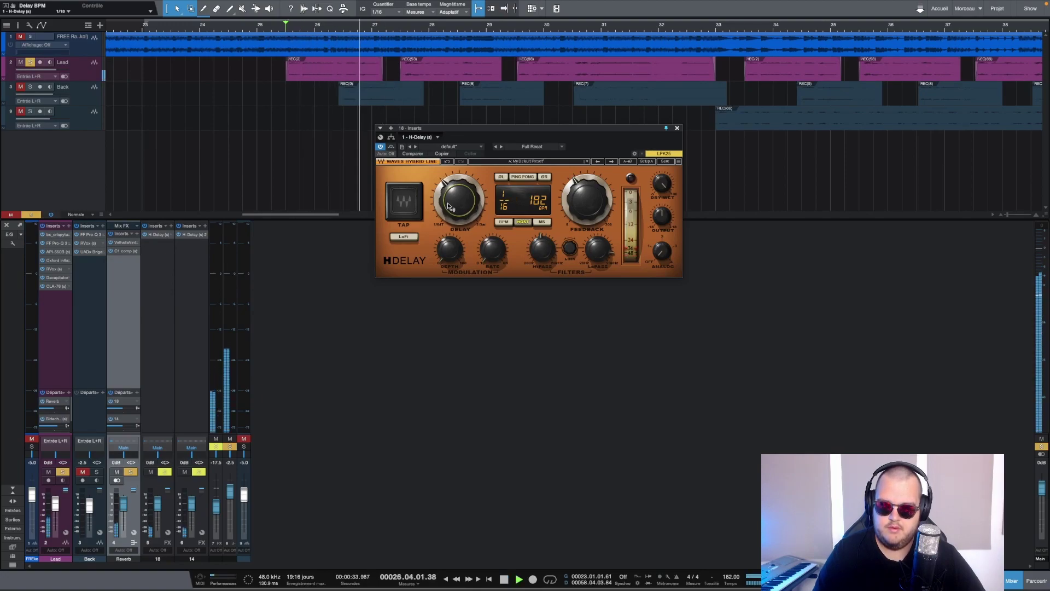
left_click(522, 177)
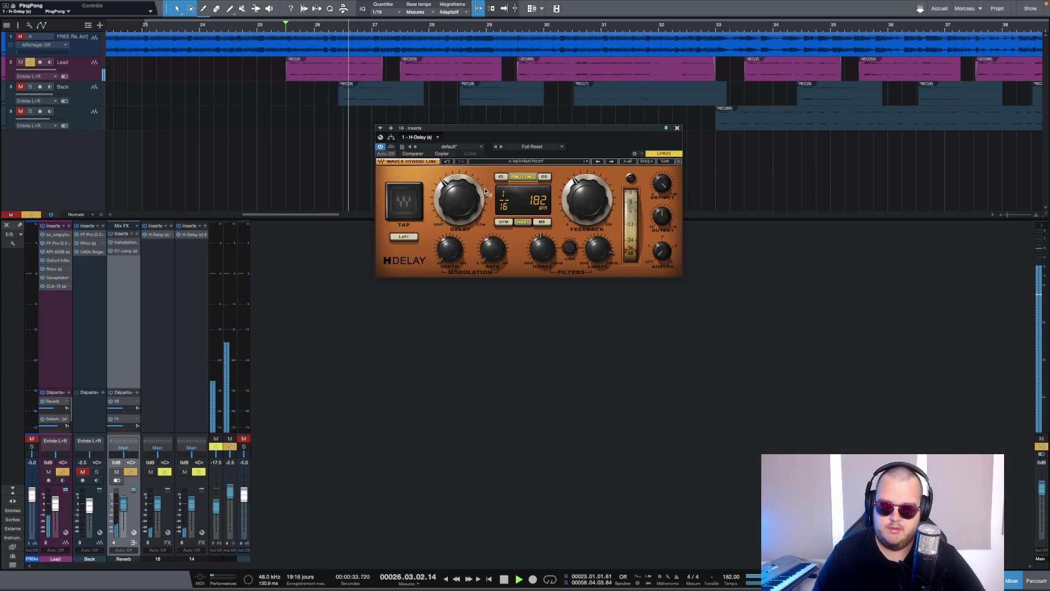
key("space")
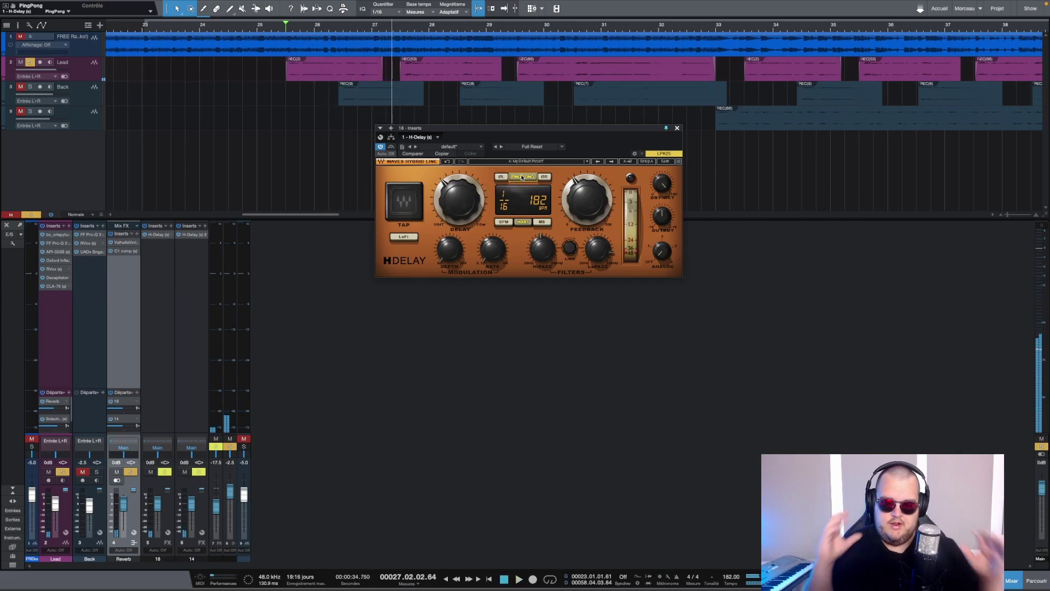
left_click(522, 177)
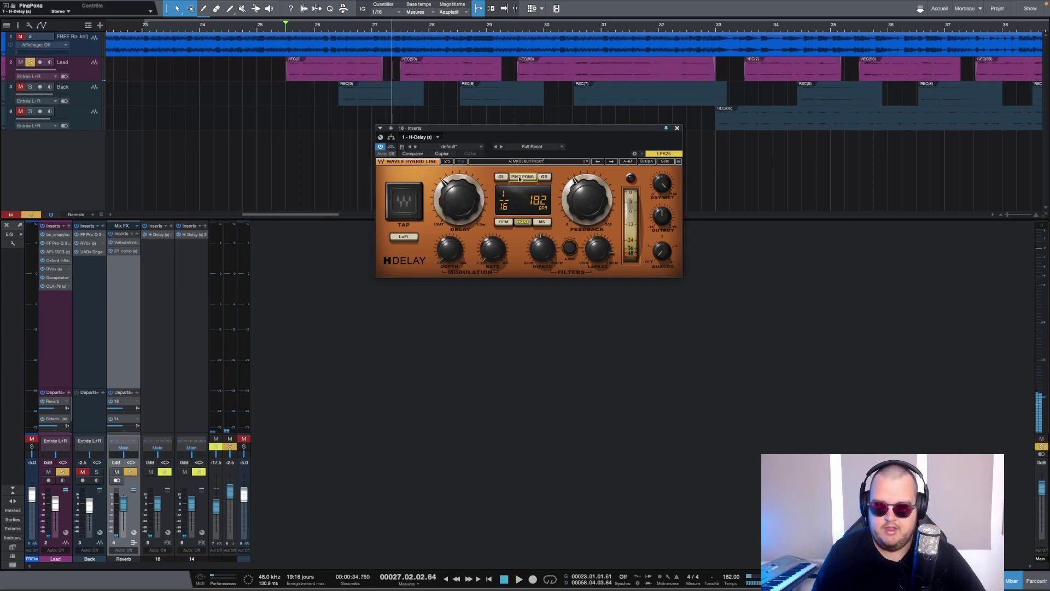
left_click_drag(459, 200, 459, 189)
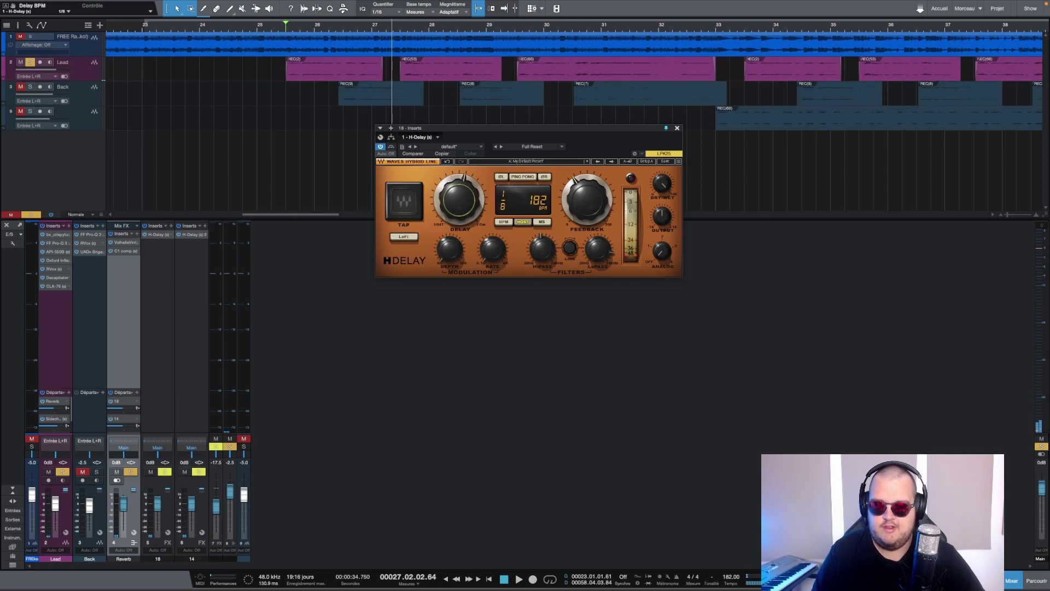
Step: Audition ping-pong on the 14 channel's H-Delay, switch it back to stereo, and close both delay windows
left_click(192, 235)
left_click(211, 104)
key("space")
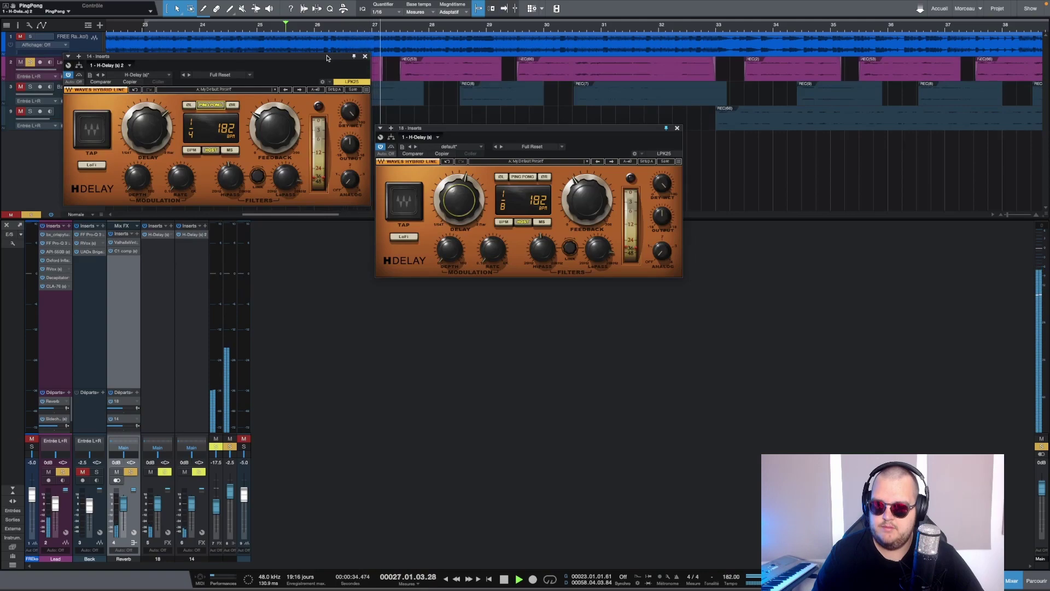
left_click(210, 104)
left_click(365, 57)
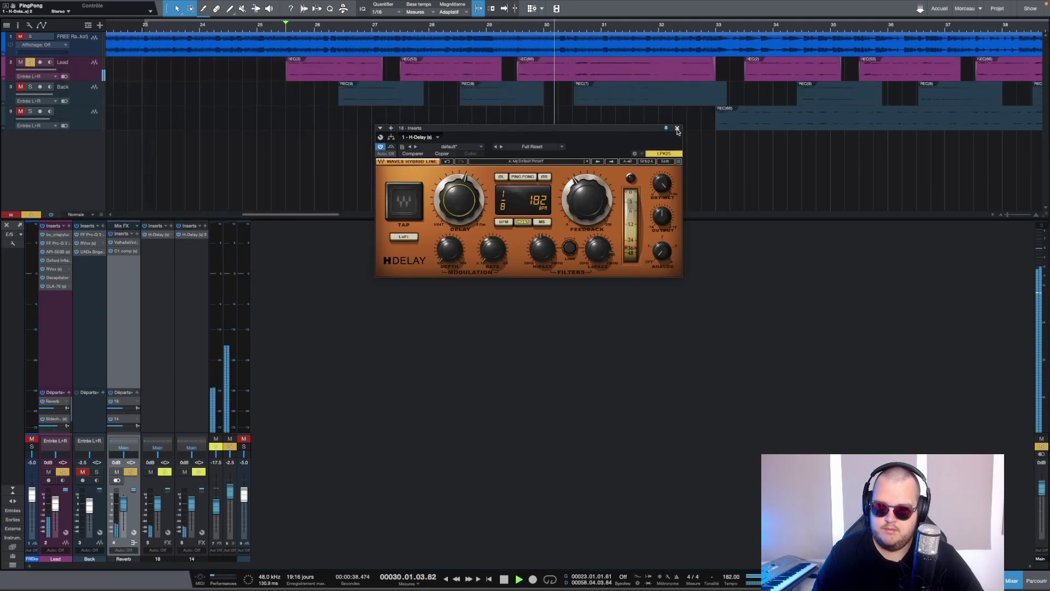
left_click(677, 127)
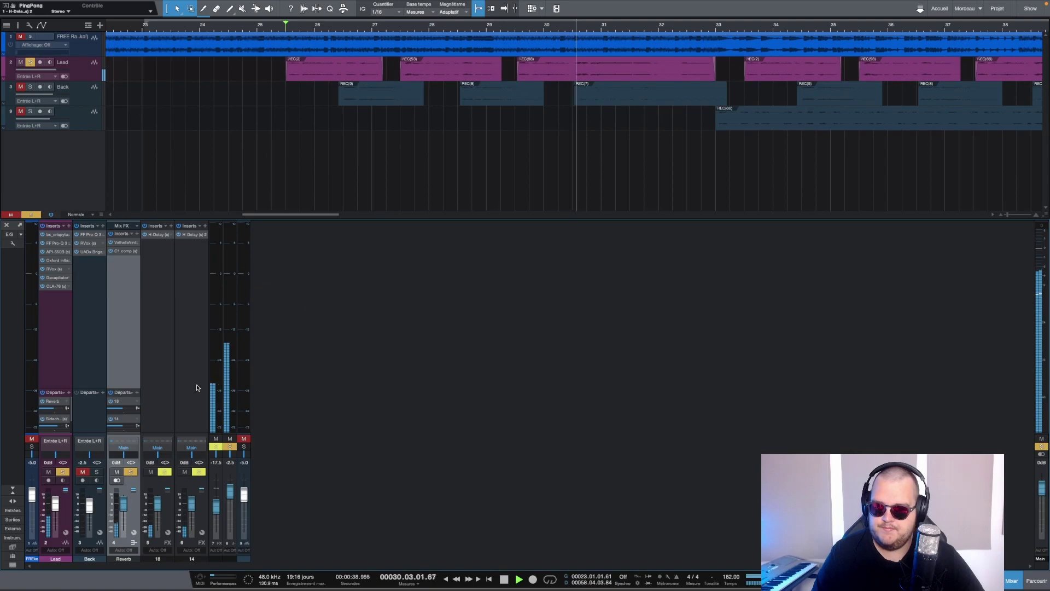
Step: Lower the threshold of the reverb's C1 compressor slightly, and bring the instrumental track into the soloed playback
left_click(120, 251)
left_click_drag(415, 206, 415, 208)
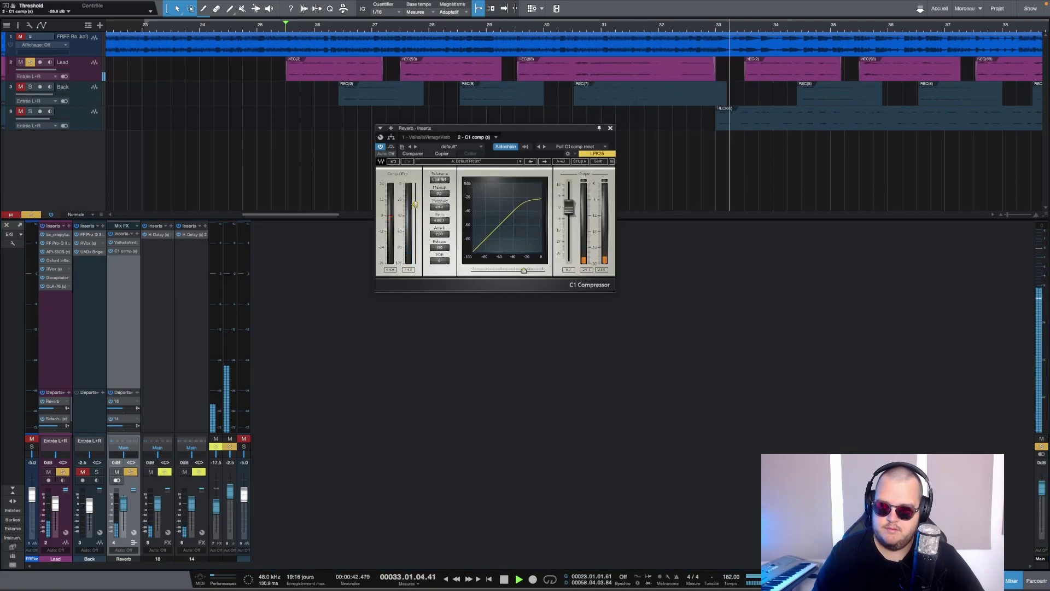
left_click(31, 446)
left_click(32, 439)
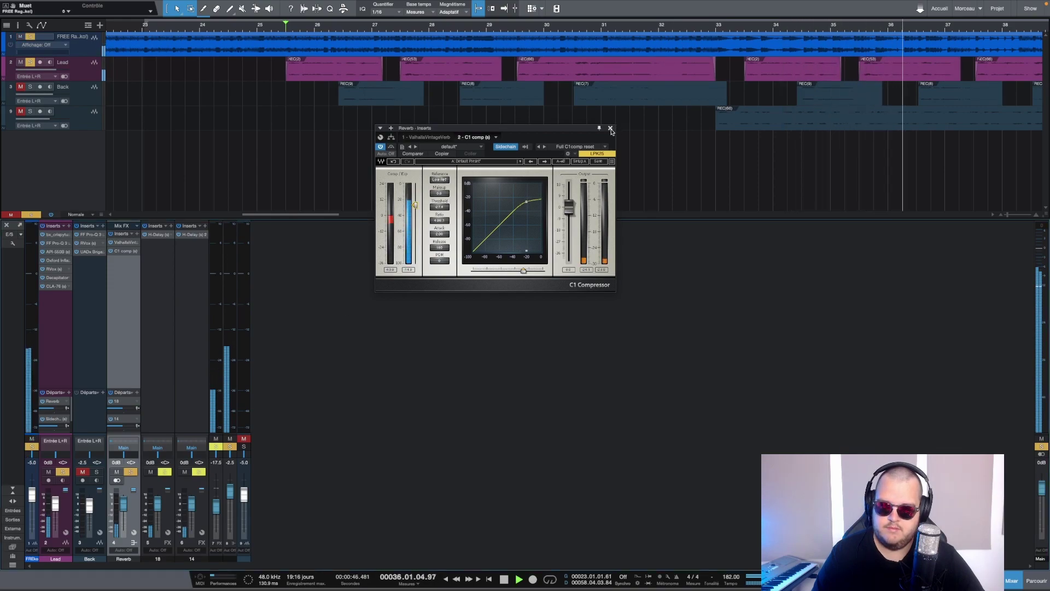
left_click(611, 127)
Step: Adjust the output of the Lead track's CLA-76 during playback, and take the instrumental back out of the soloed tracks
left_click(56, 286)
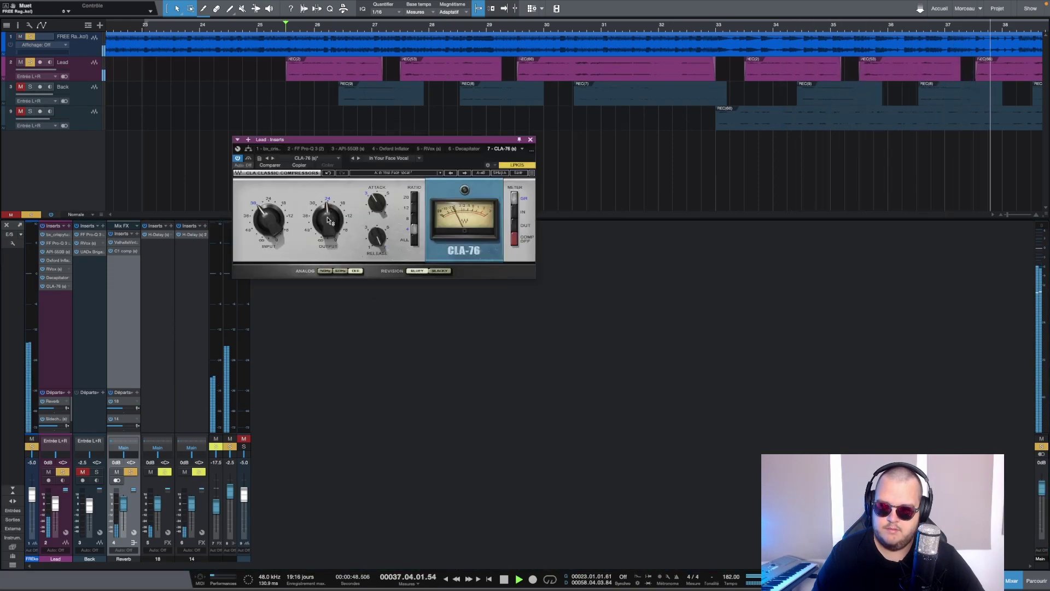
left_click(328, 220)
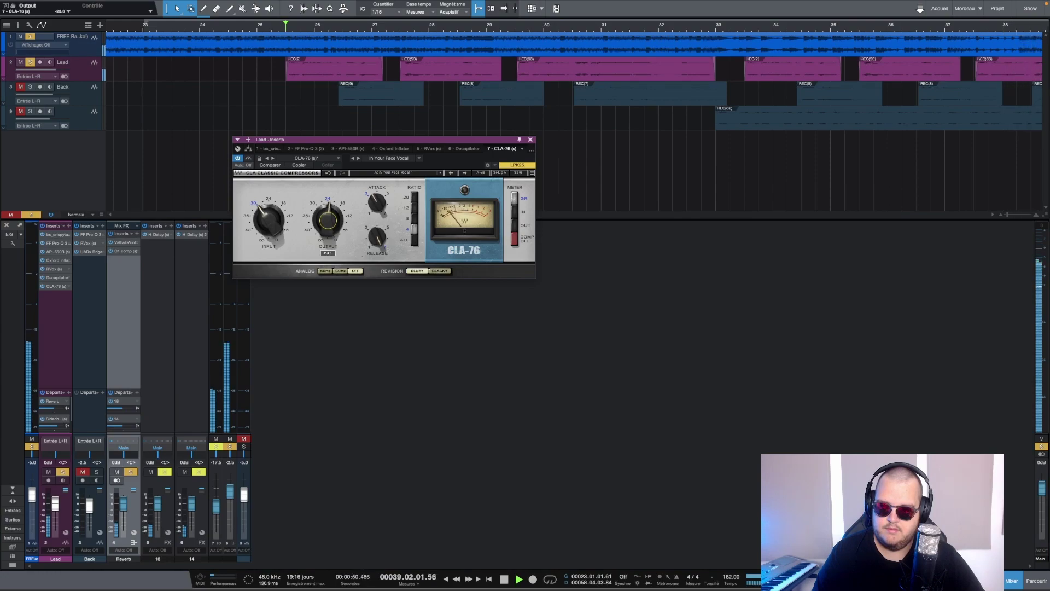
left_click(530, 140)
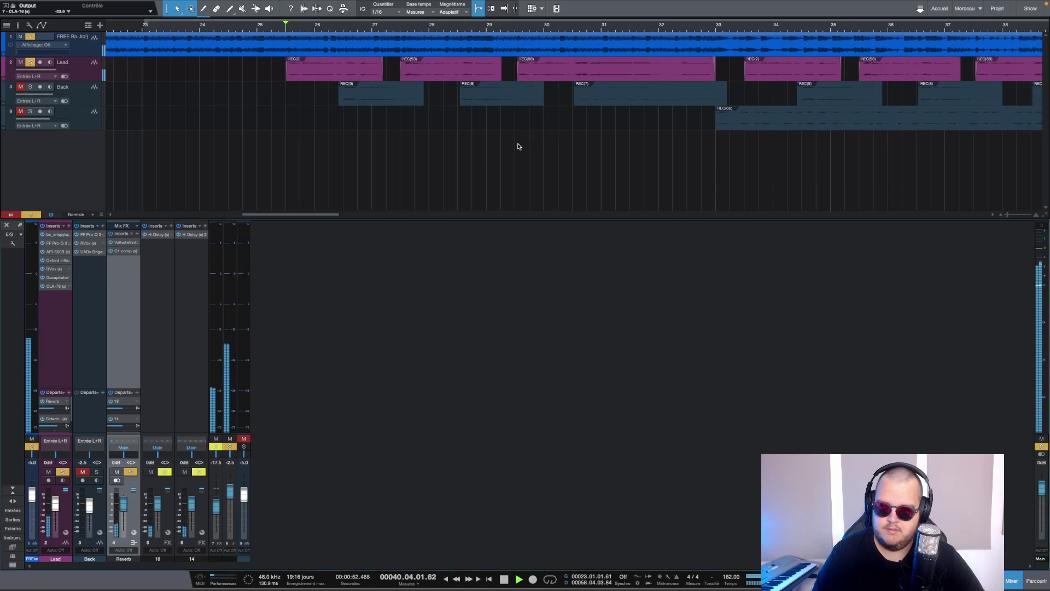
left_click(30, 447)
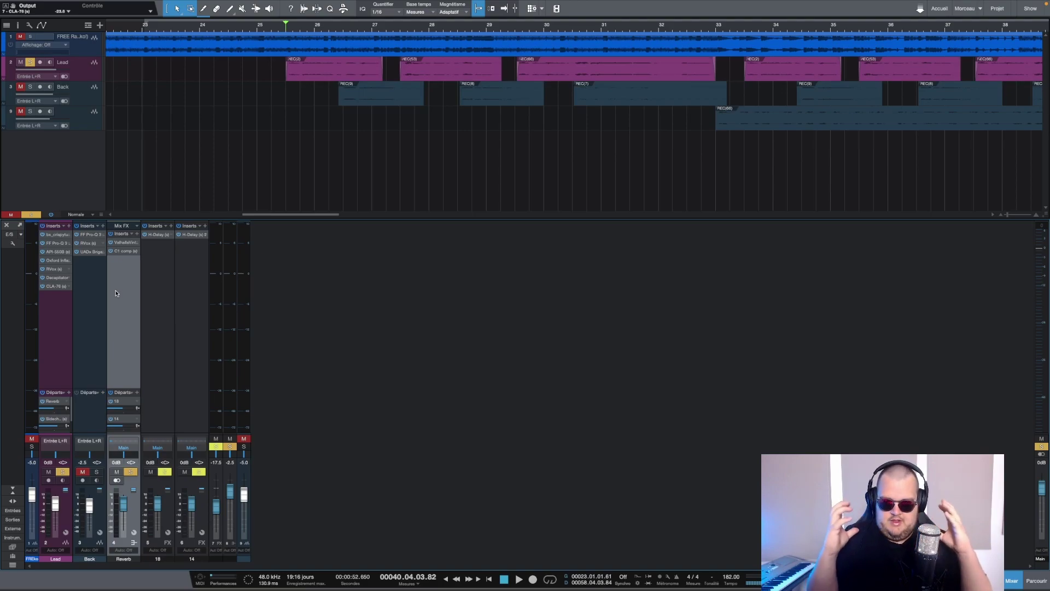
Step: Open the H-Delay inserts on the 18 and 14 channels to review their settings
scroll(316, 29, "down", 5)
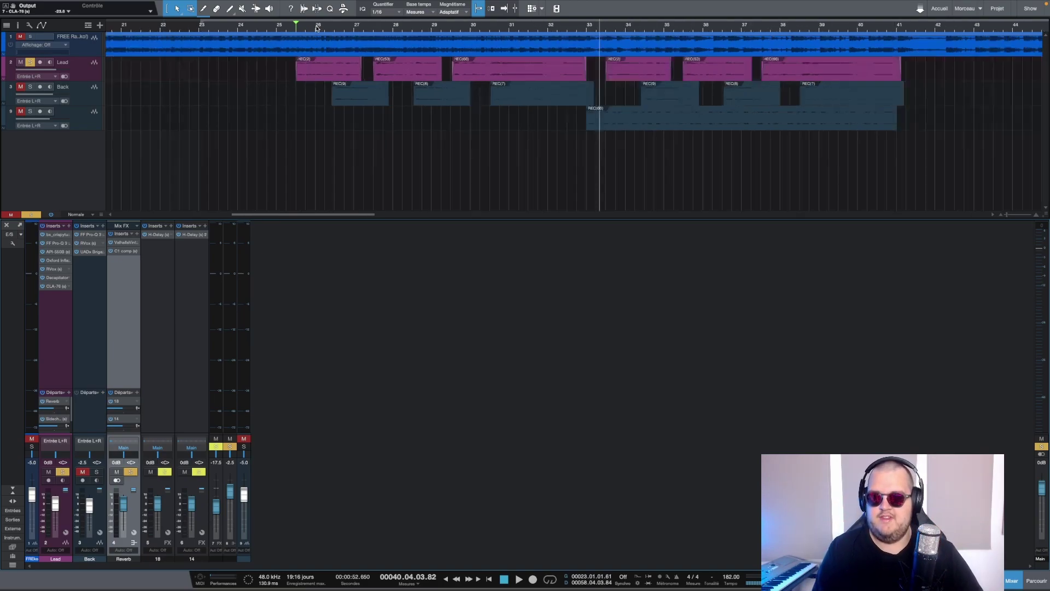
scroll(316, 28, "down", 1)
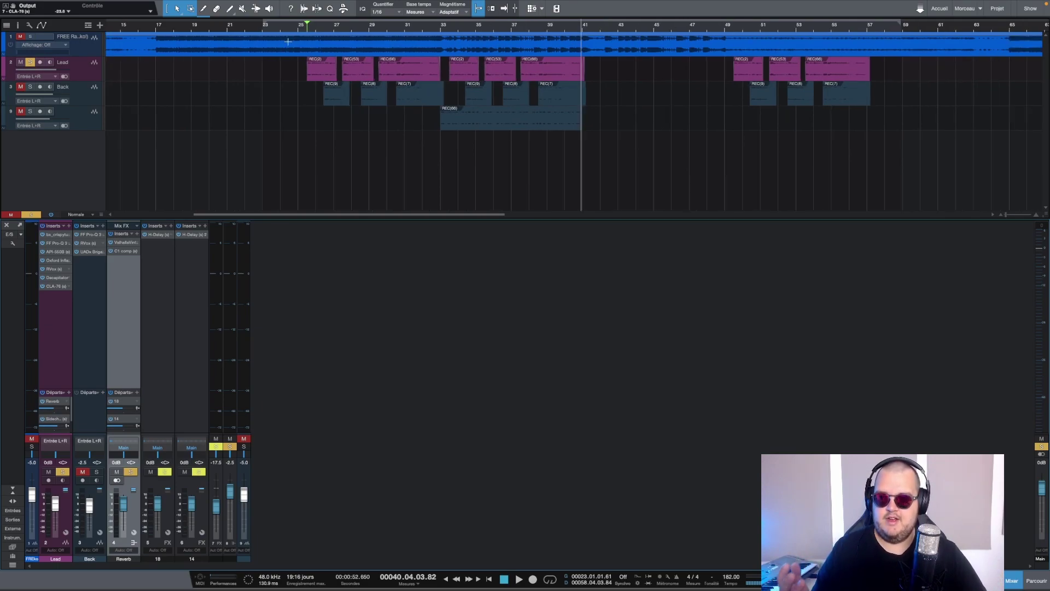
left_click(162, 236)
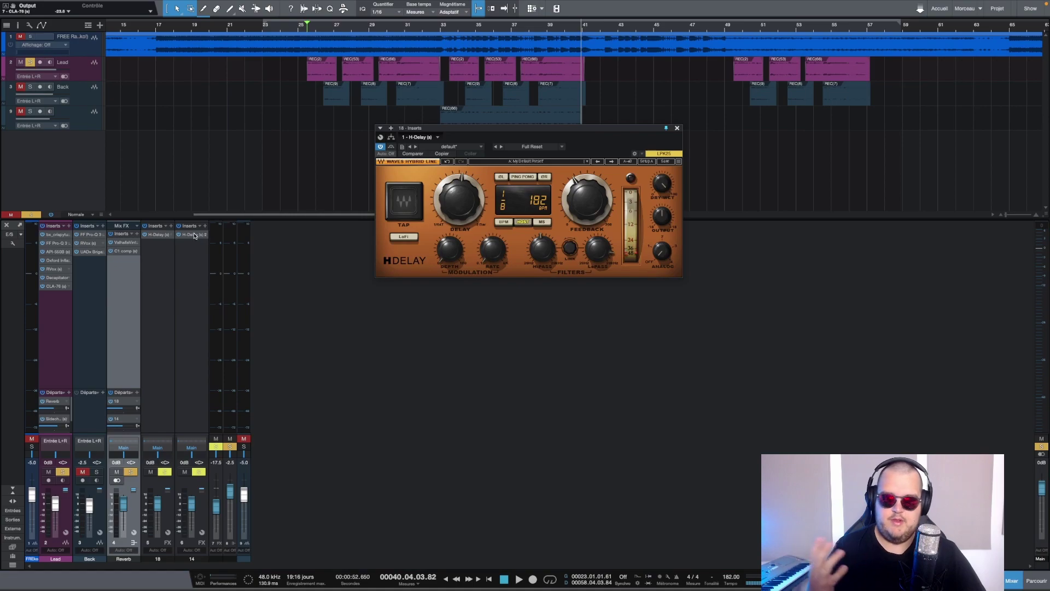
left_click(195, 236)
left_click(195, 236)
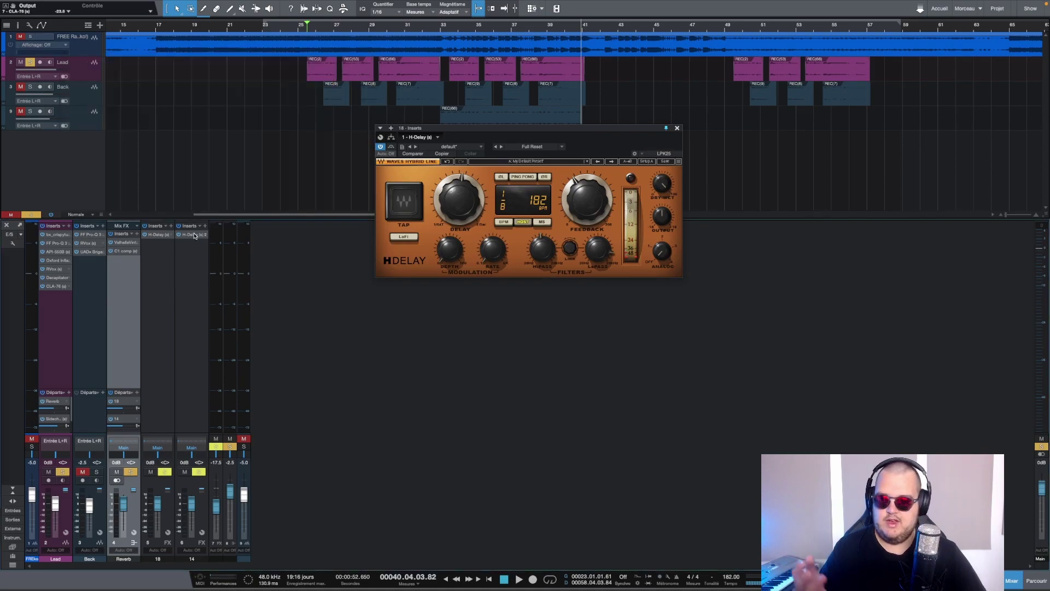
left_click(162, 238)
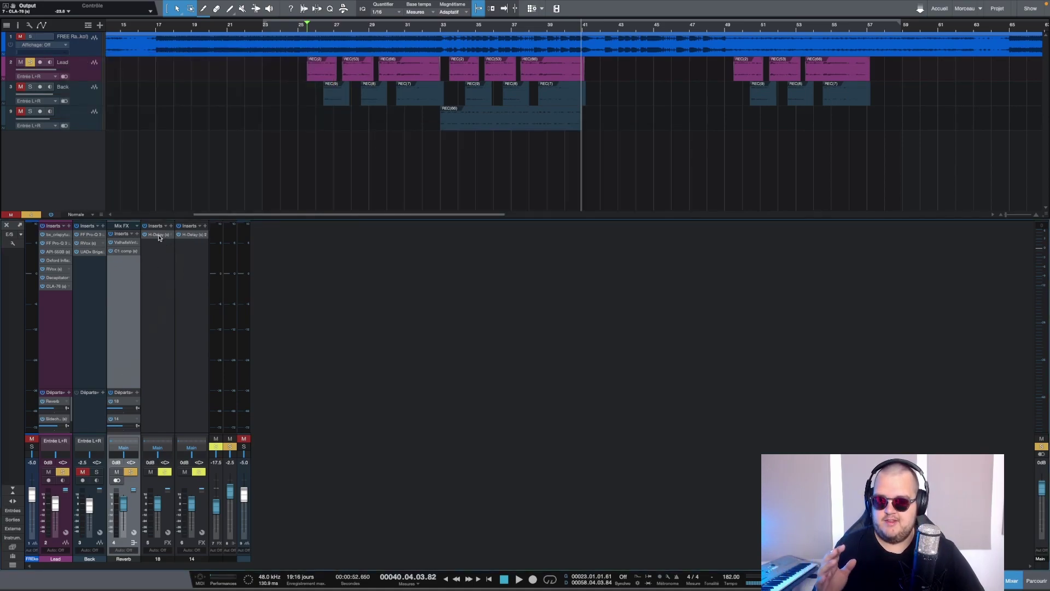
Step: Review the low-pass filter and ping-pong option in the 18 channel's H-Delay, leaving it in stereo
left_click(160, 237)
left_click(599, 250)
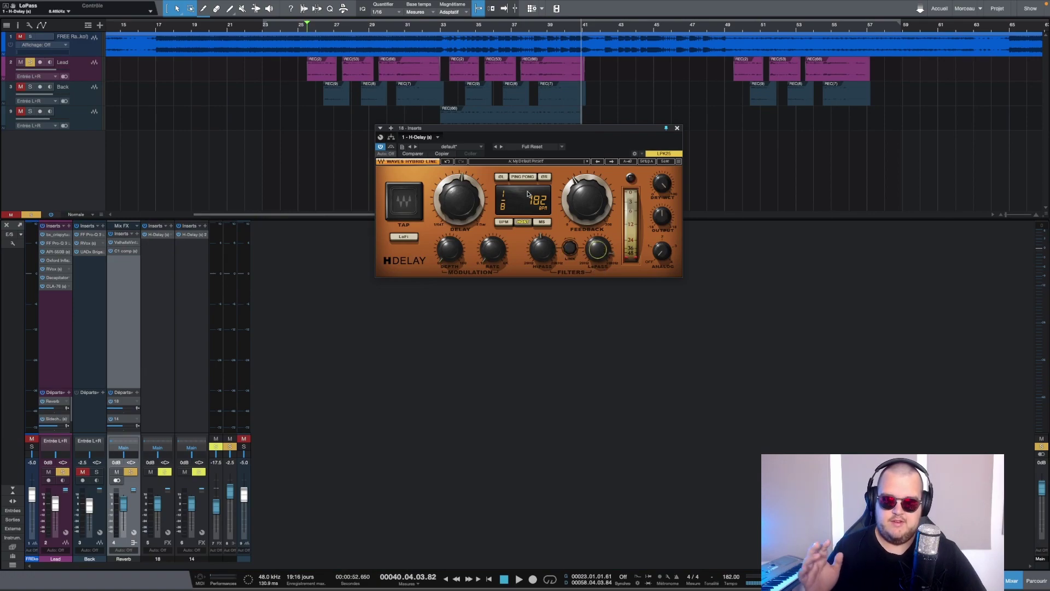
left_click(519, 178)
left_click(519, 178)
left_click(521, 179)
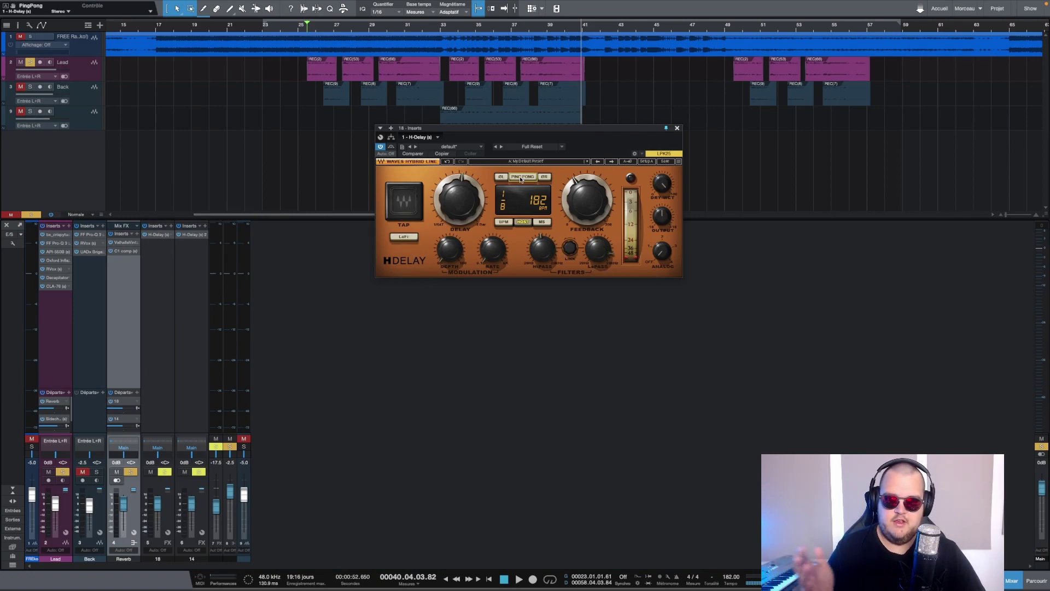
key("Escape")
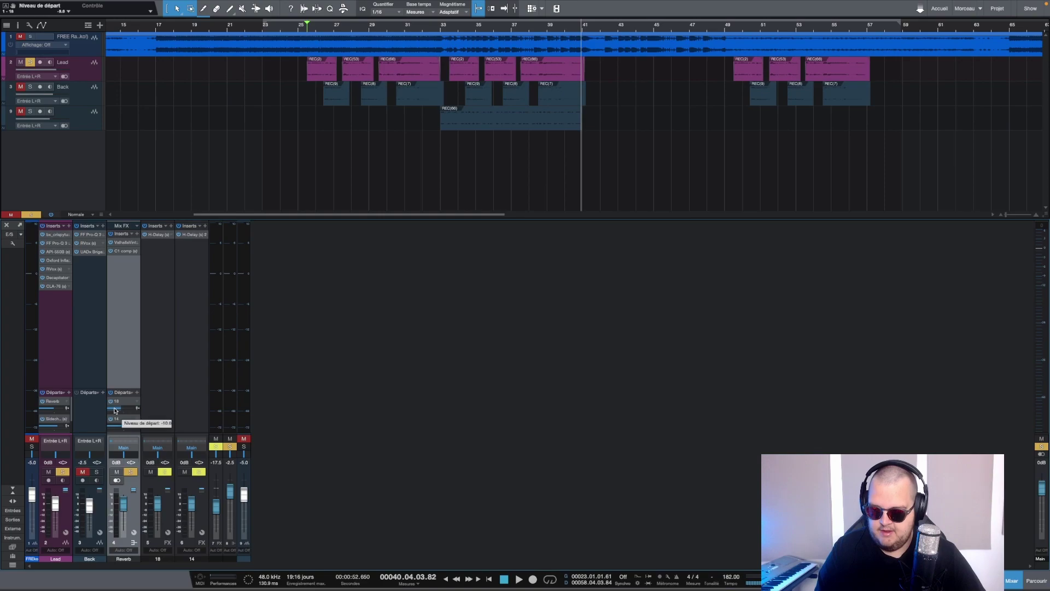
Step: Play the instrumental and all vocal tracks soloed together, and lower the third vocal track's volume to -7.5 dB
scroll(114, 410, "down", 2)
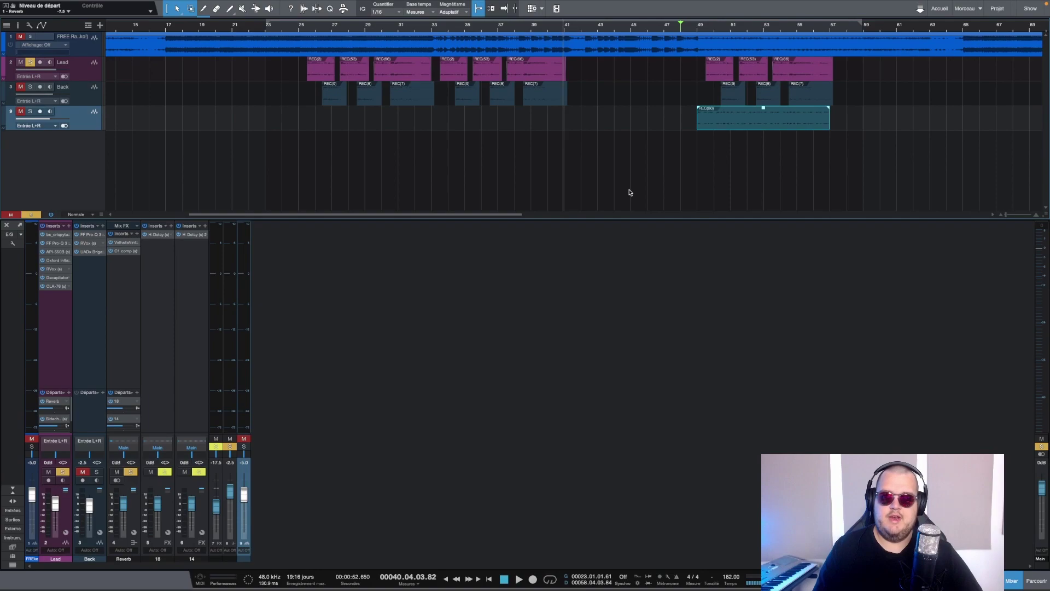
left_click(20, 86)
key("space")
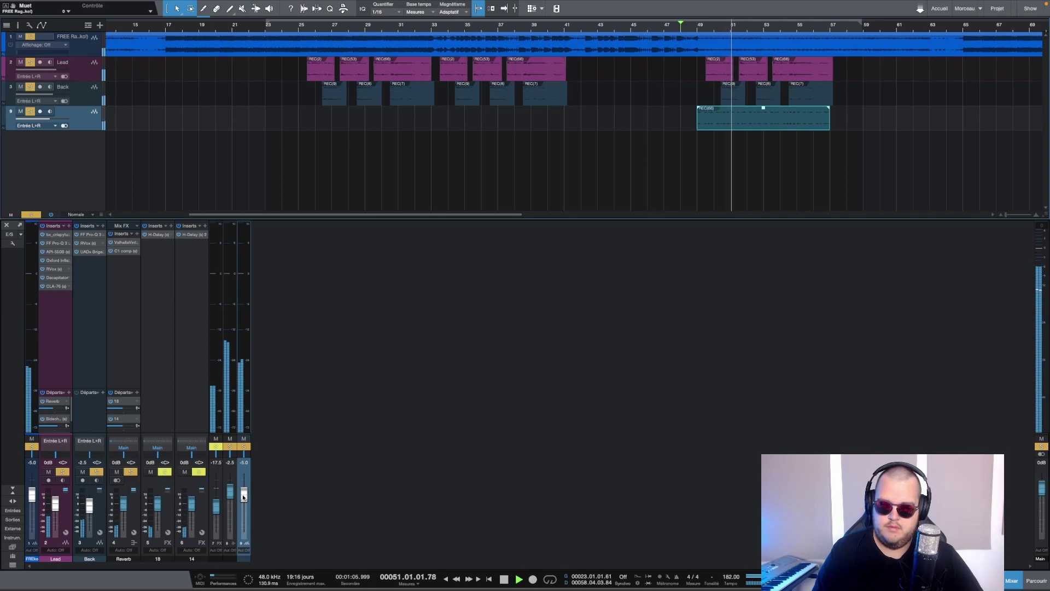
left_click_drag(244, 494, 244, 499)
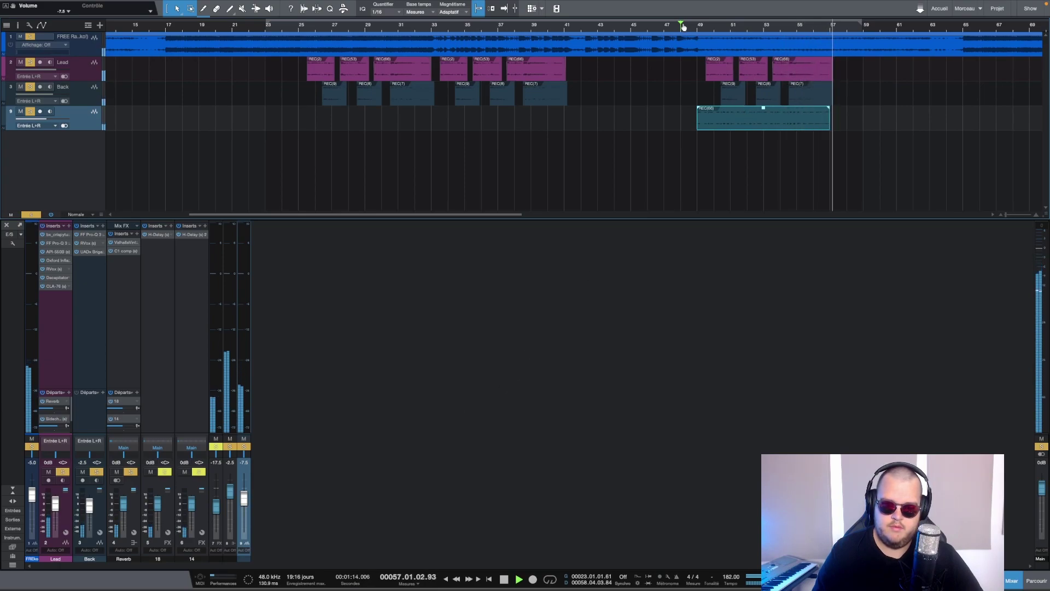
Step: Undo the third vocal clip's move to bar 49, and adjust the Lead track's reverb send level during playback
key("ctrl+z")
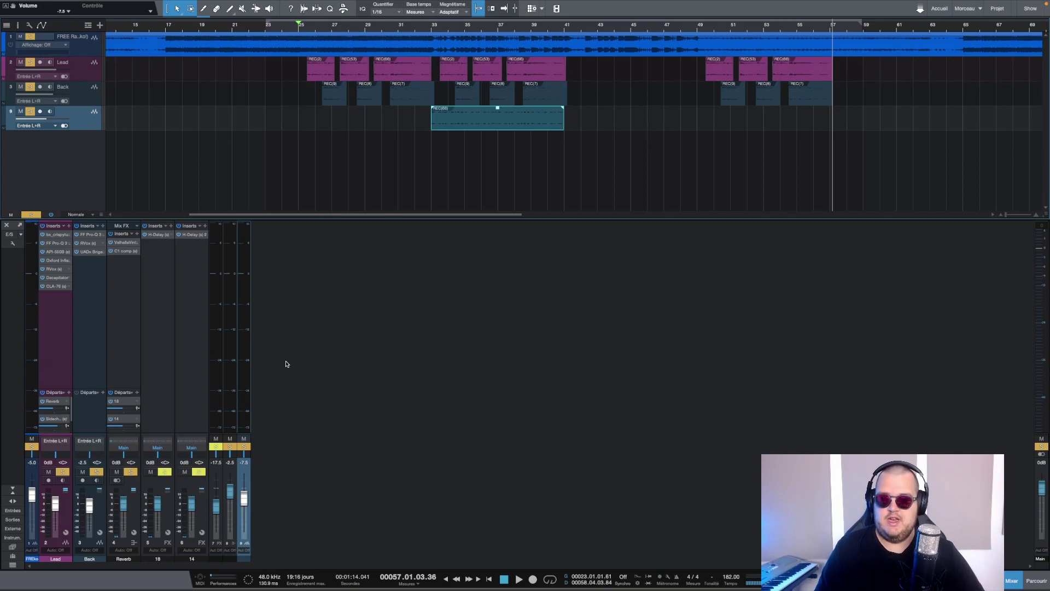
key("space")
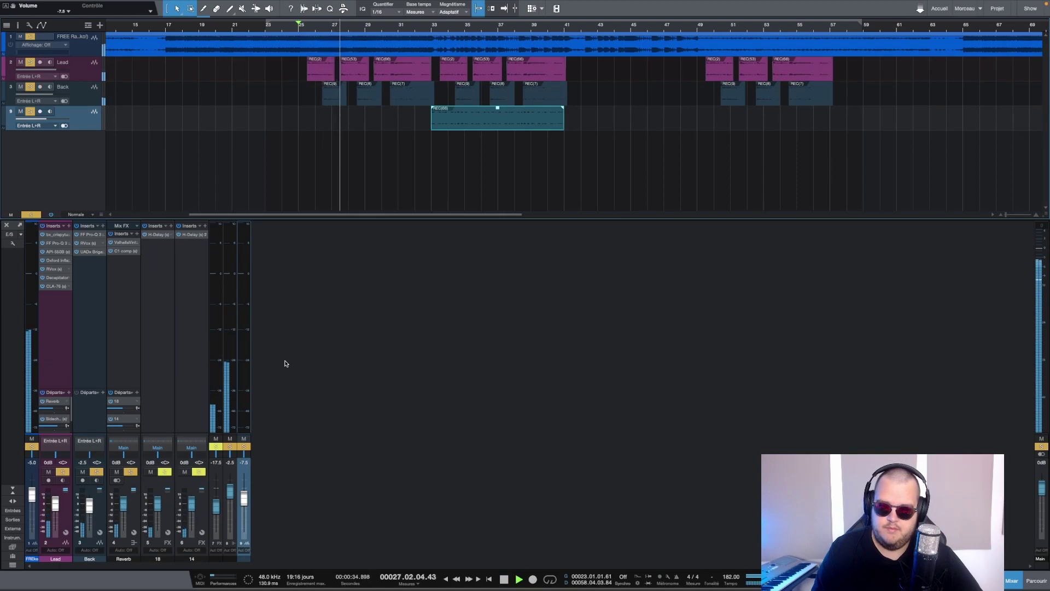
mouse_move(45, 409)
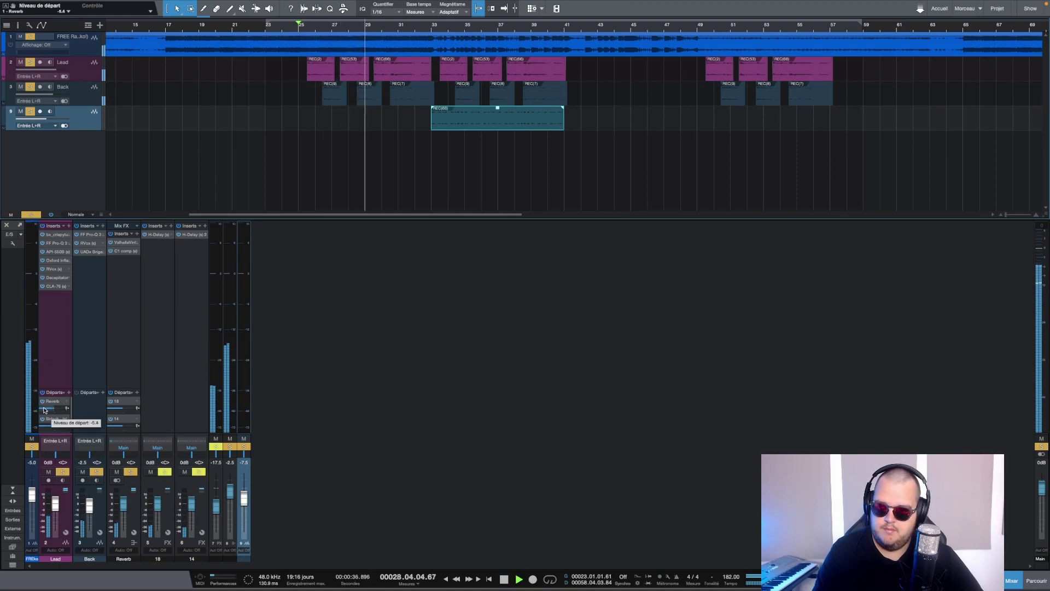
left_click_drag(44, 410, 60, 408)
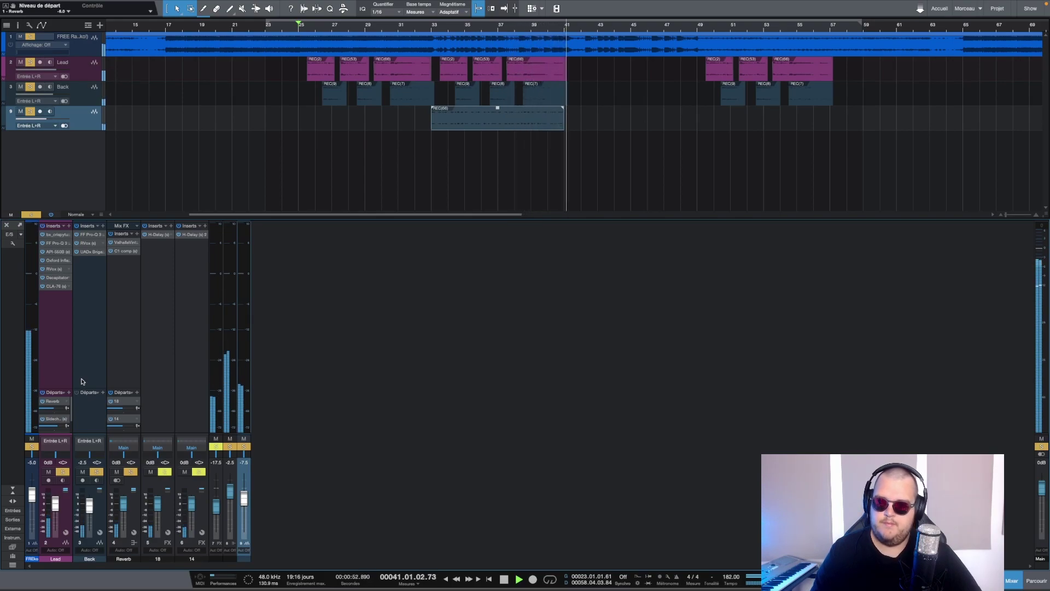
key("space")
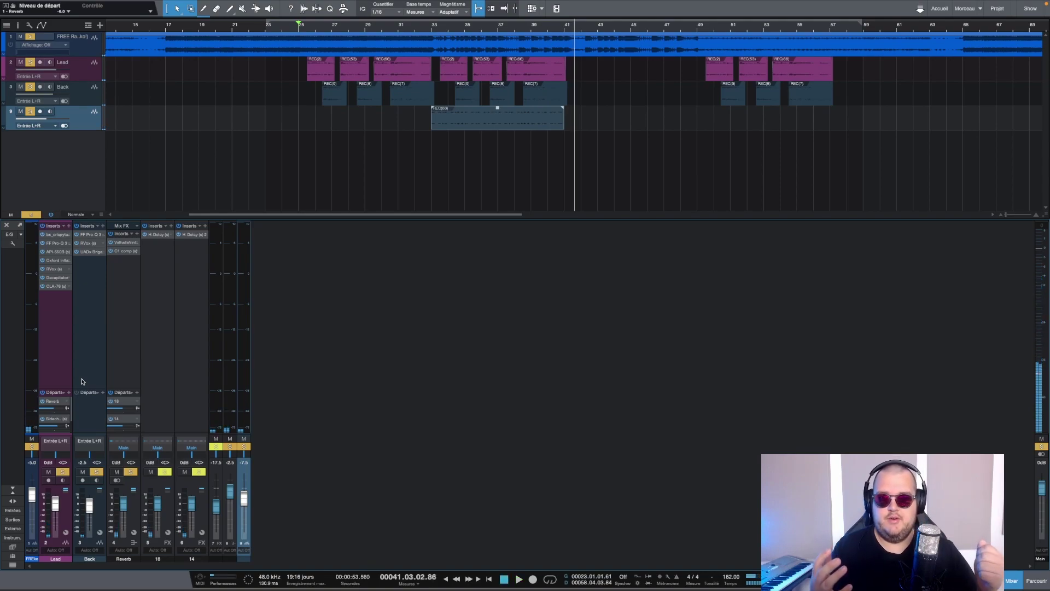